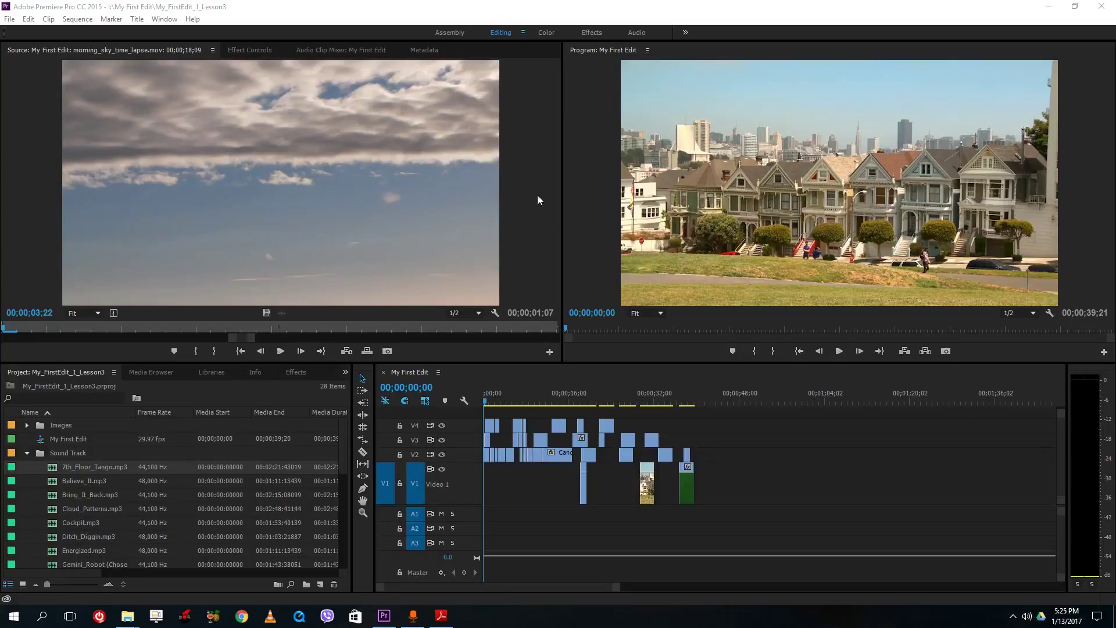
Save the project under the new name My_FirstEdit_1_Lesson4
left_click(393, 9)
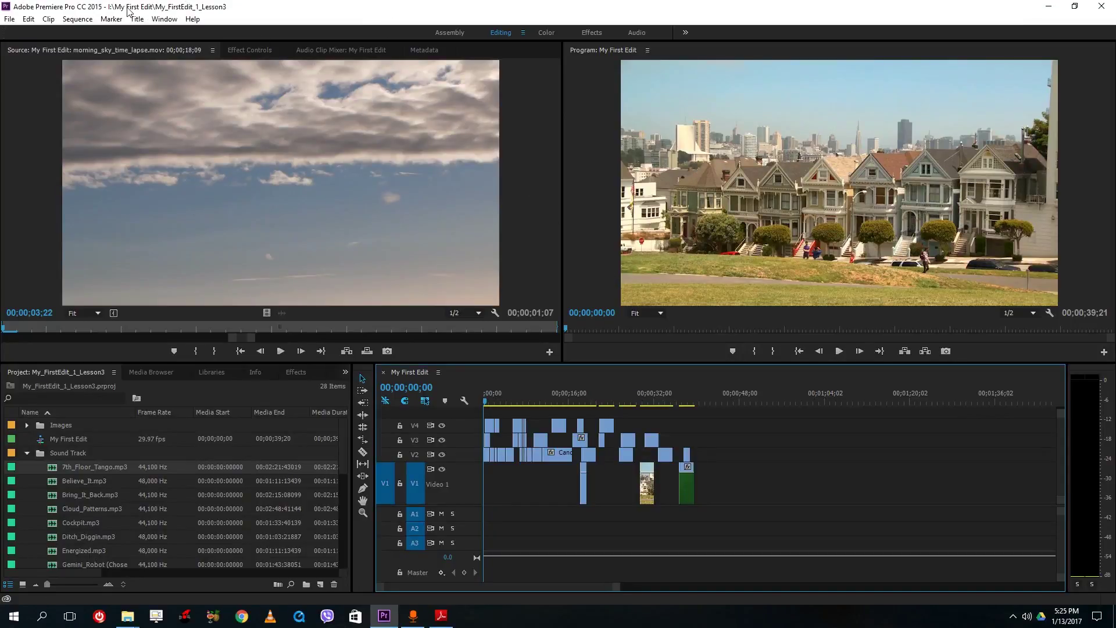
left_click(9, 19)
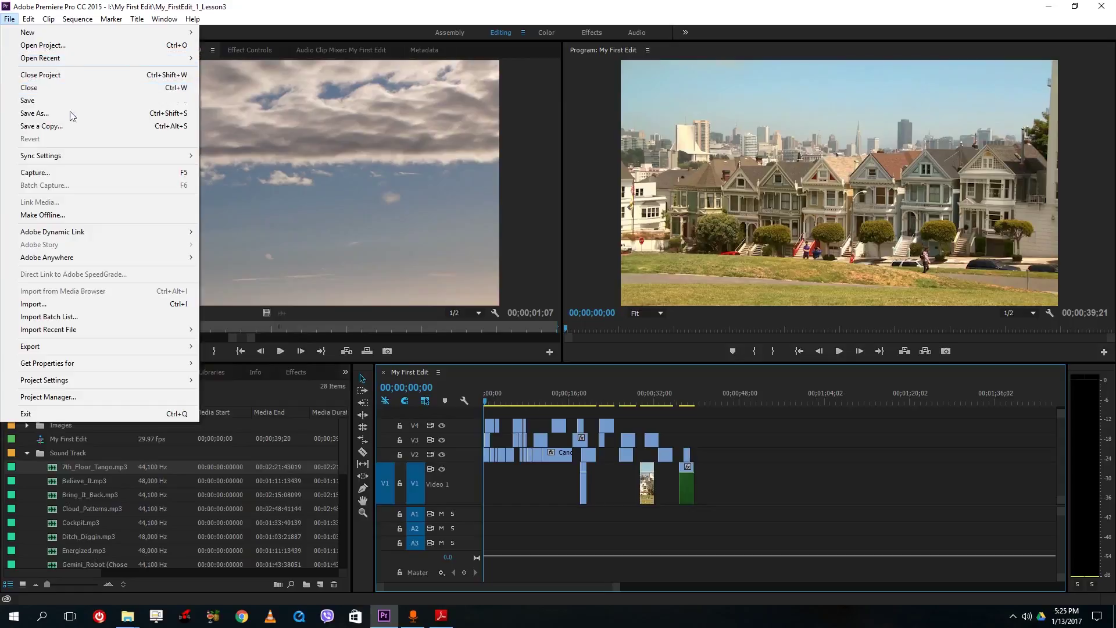
left_click(69, 113)
left_click(173, 278)
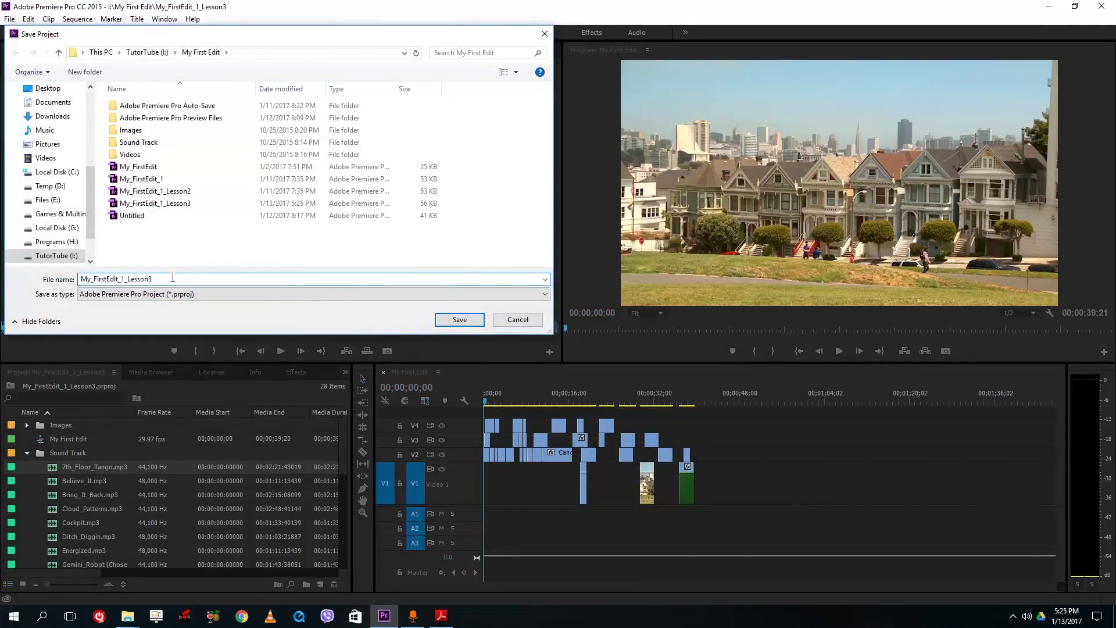
type("4")
left_click(467, 319)
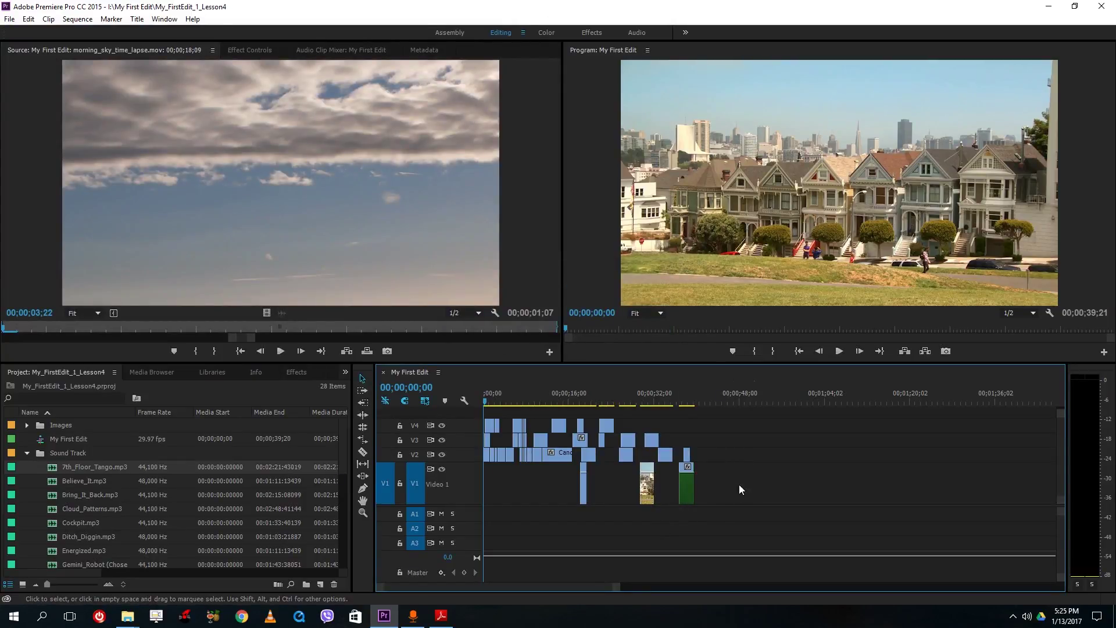
Delete all clips from the timeline except the first three San Francisco clips on V2
left_click_drag(746, 489, 505, 421)
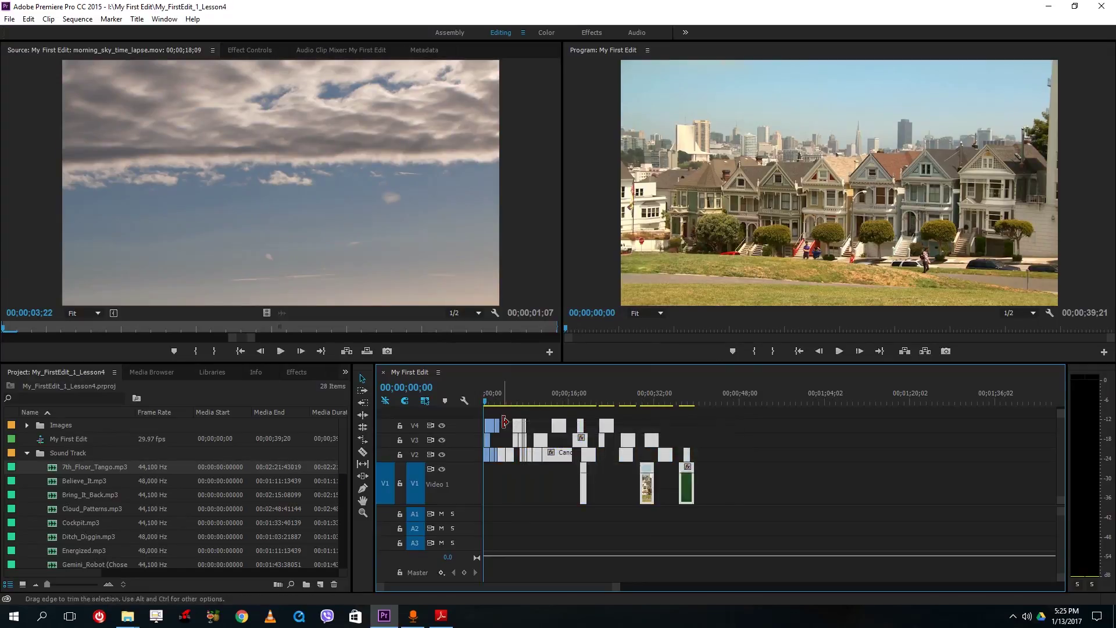
key("Delete")
key("Delete")
left_click_drag(617, 587, 530, 593)
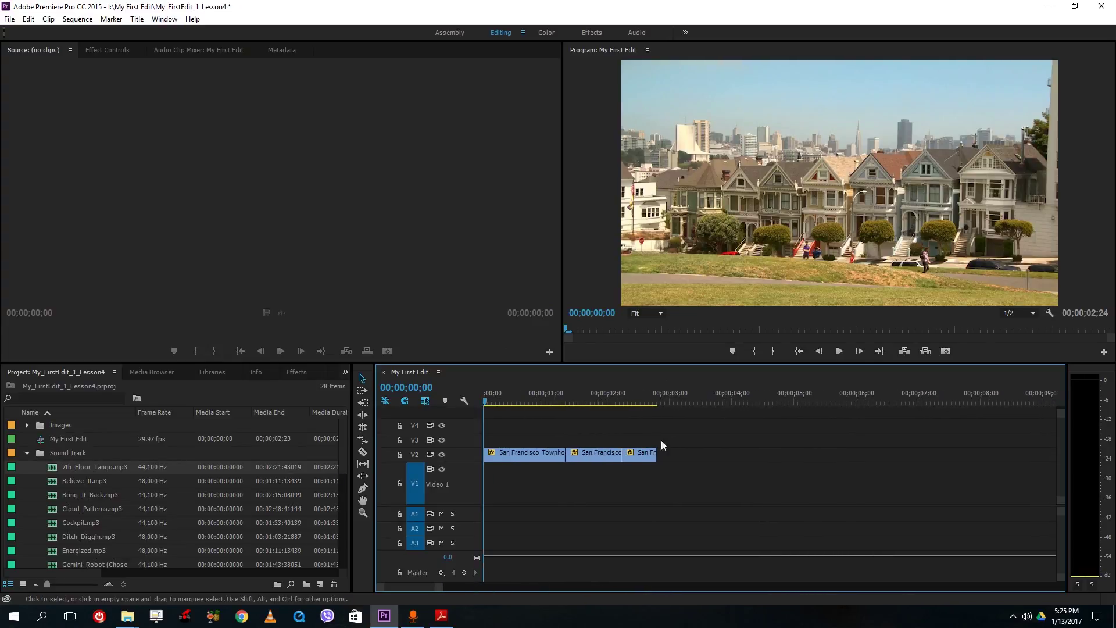
Move the three San Francisco clips from V2 down to V1 and collapse the V1 track to its minimum height
left_click_drag(523, 456, 522, 484)
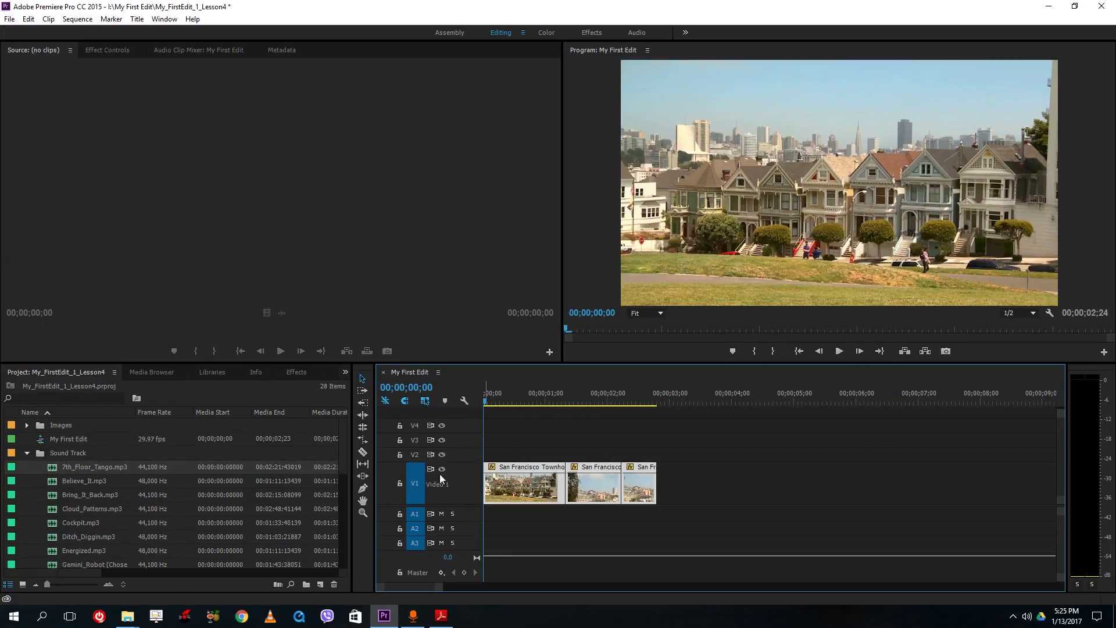
left_click_drag(461, 463, 462, 489)
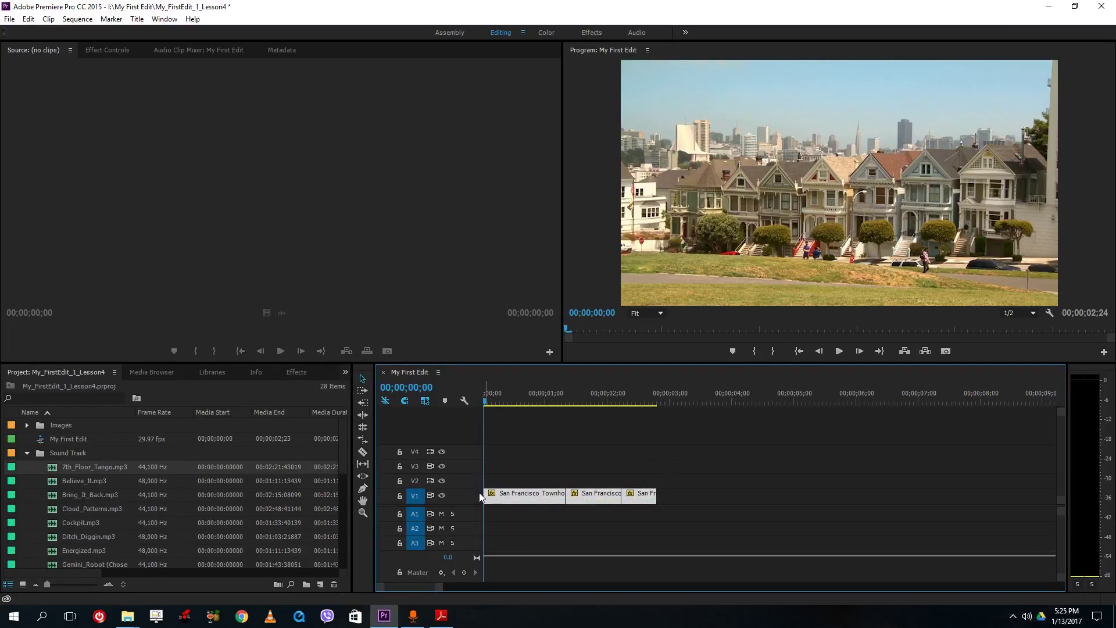
left_click_drag(514, 466, 682, 493)
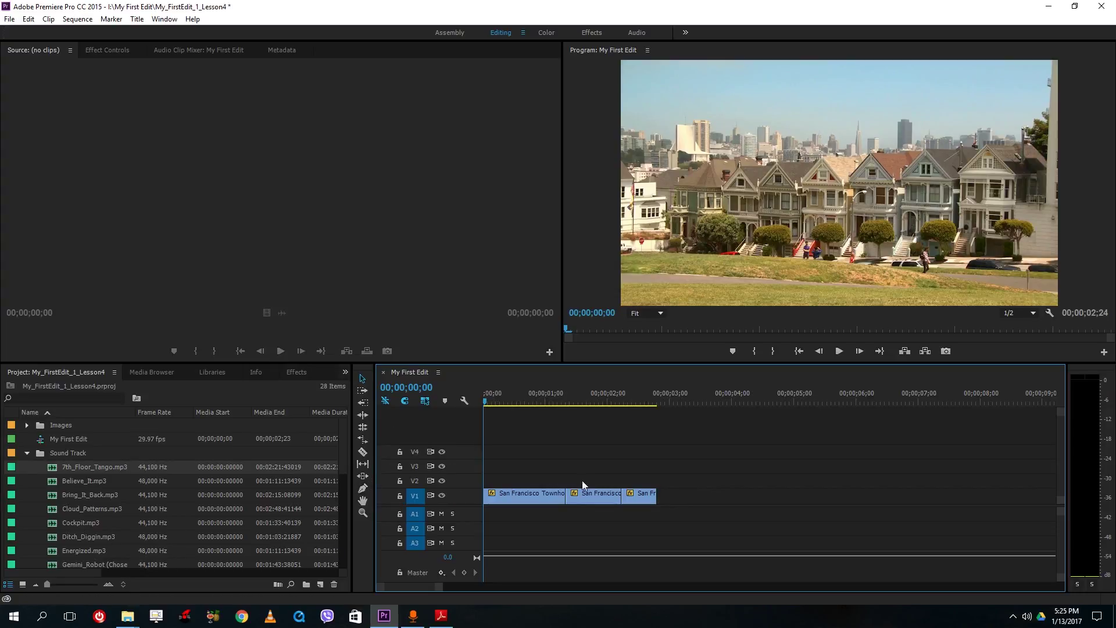
left_click(363, 489)
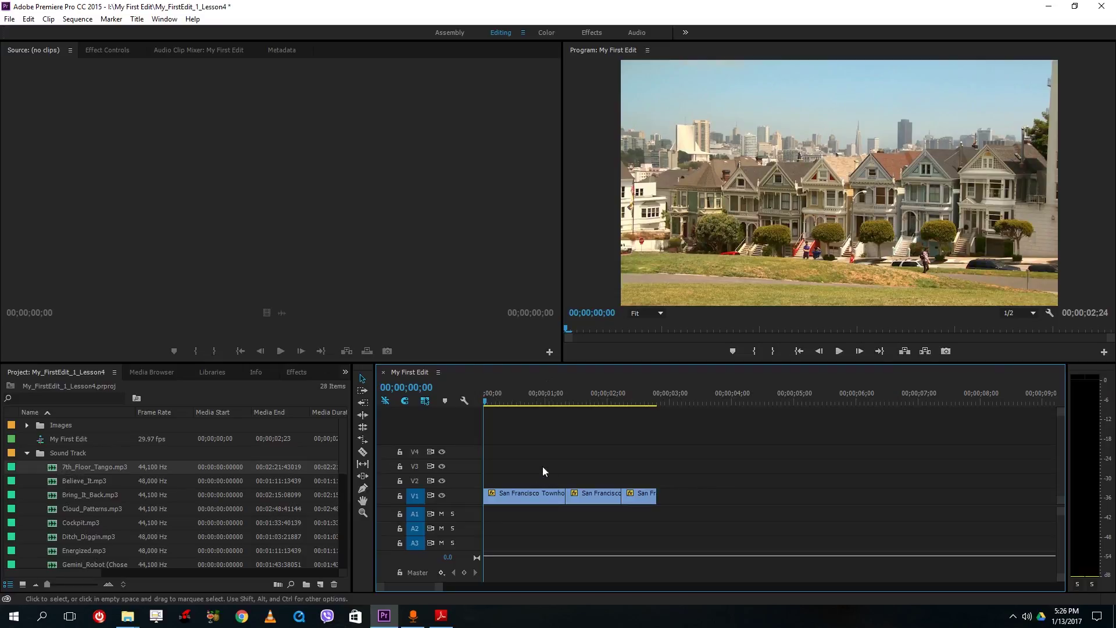
left_click_drag(511, 465, 647, 501)
Add Cockpit.mp3 from the Sound Track bin to audio track A1 at the start of the sequence
left_click(60, 468)
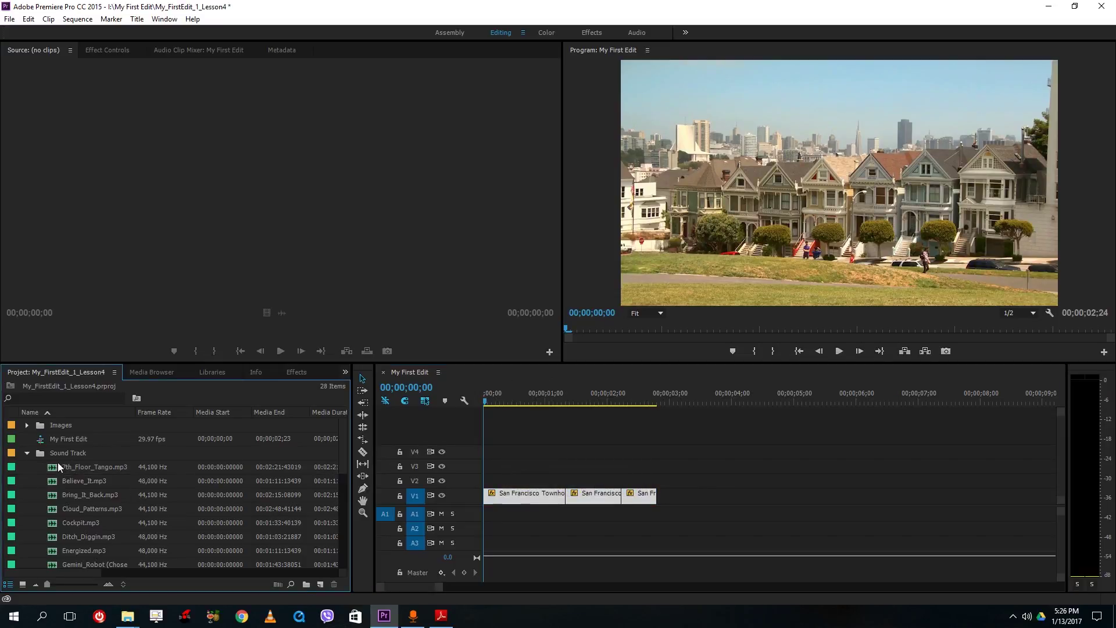
left_click_drag(52, 471, 52, 466)
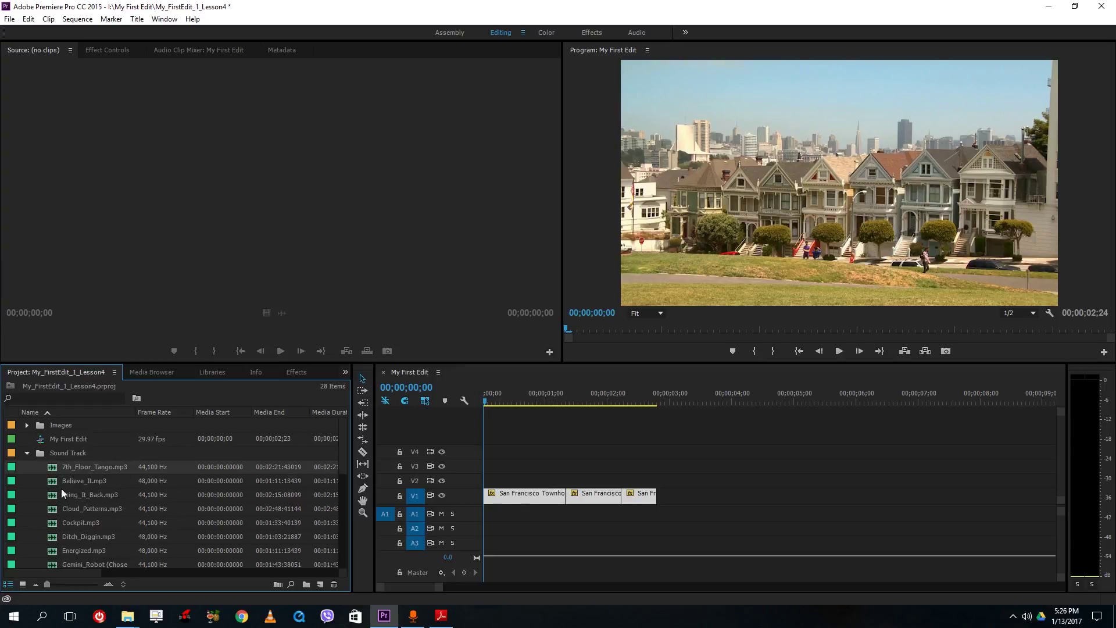
left_click(51, 525)
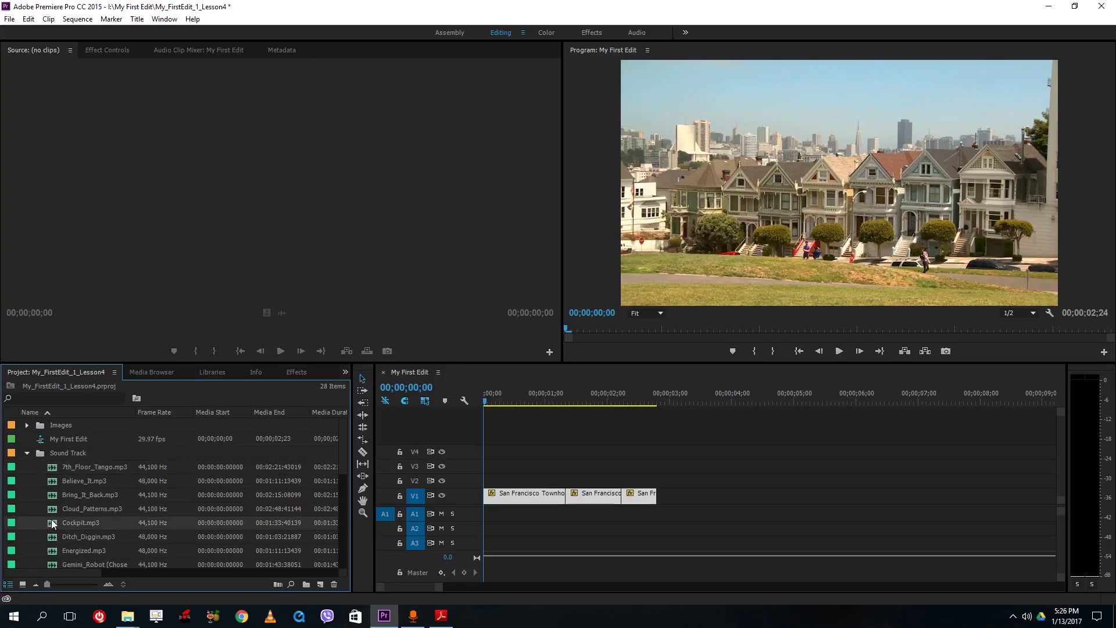
left_click_drag(51, 526, 483, 518)
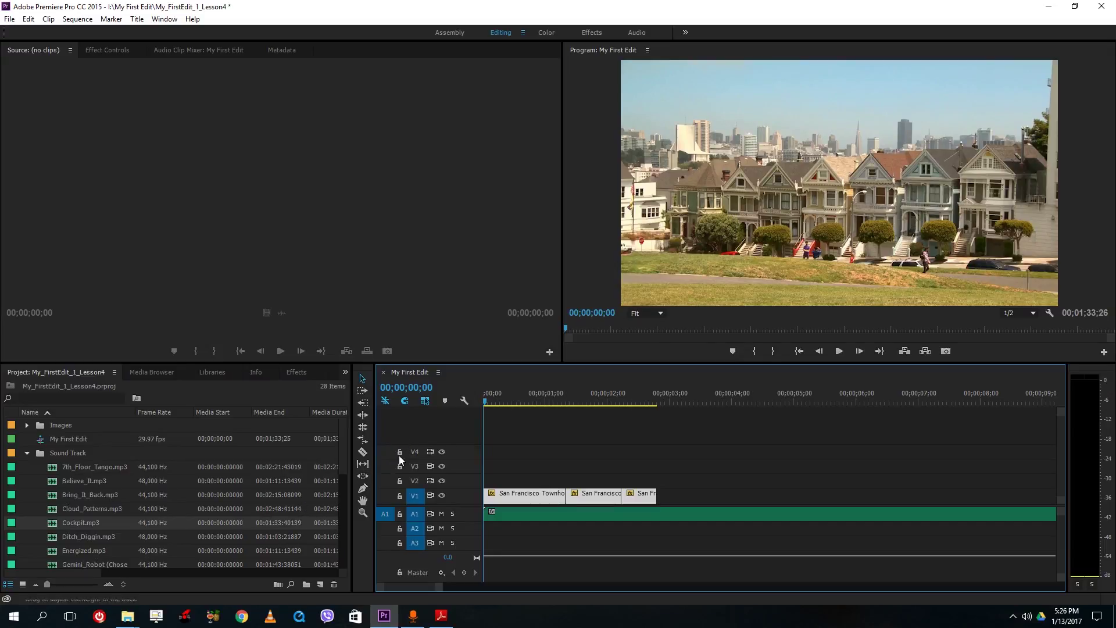
Split the audio clip where the last video clip ends and delete the excess audio after the cut
left_click(364, 451)
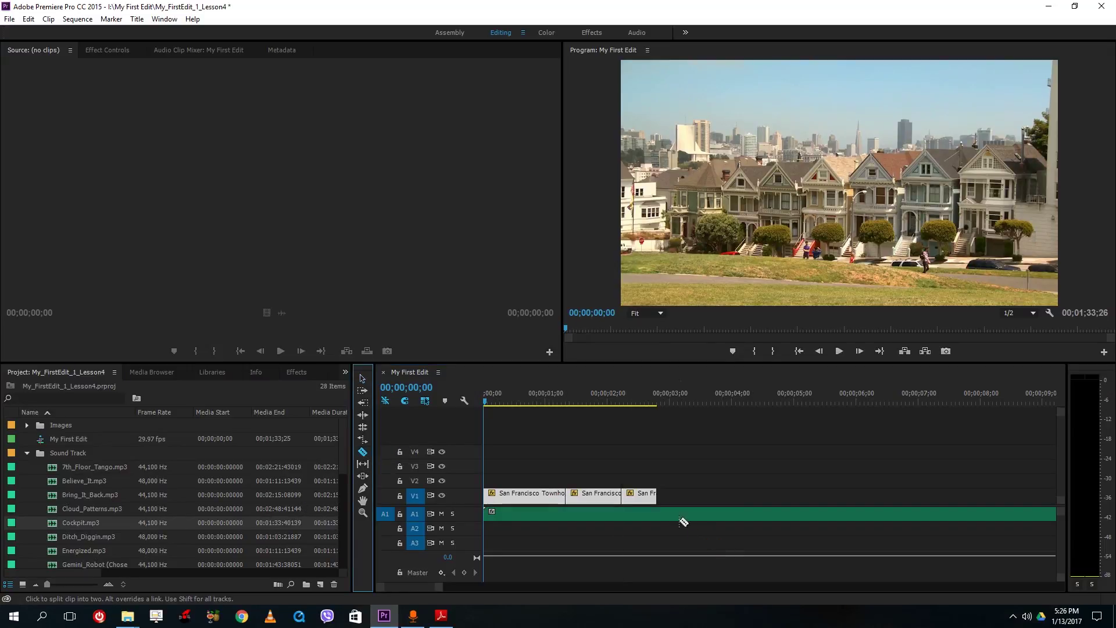
left_click(657, 514)
left_click(362, 379)
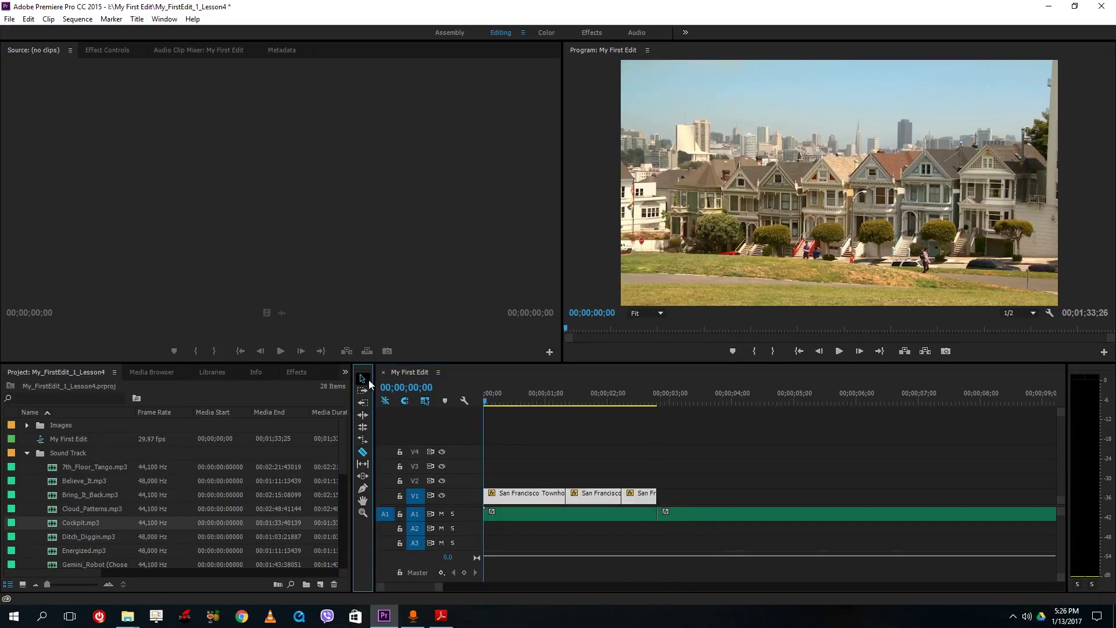
left_click(702, 514)
key("Delete")
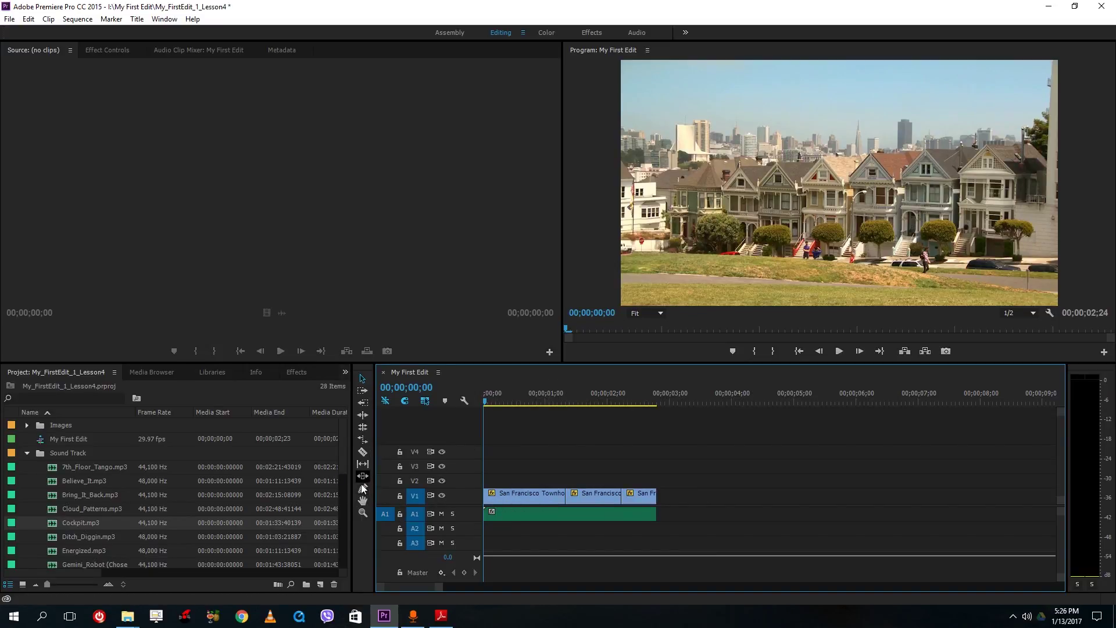
Expand the heights of tracks V1 and A1 so the clip thumbnails and audio waveform show
left_click(517, 494)
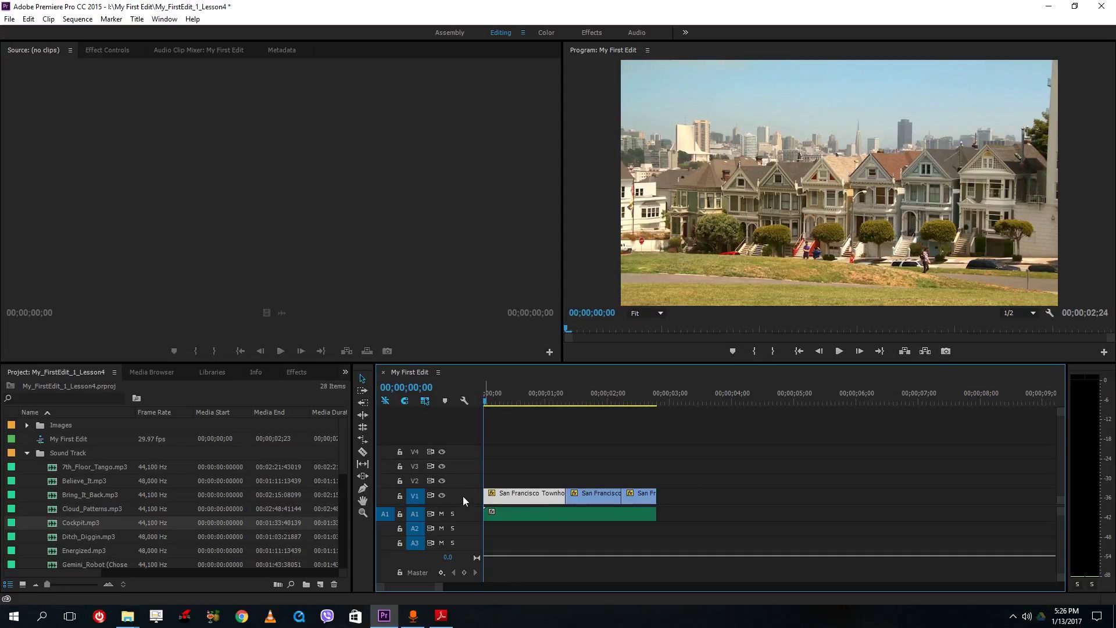
left_click_drag(466, 489, 472, 473)
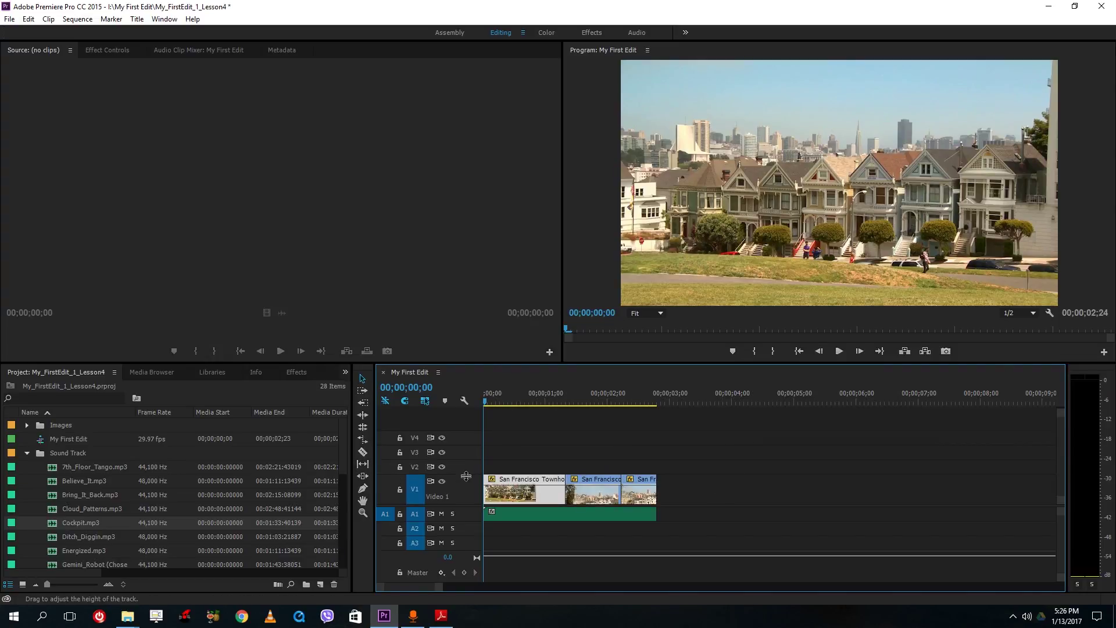
left_click_drag(469, 479, 464, 465)
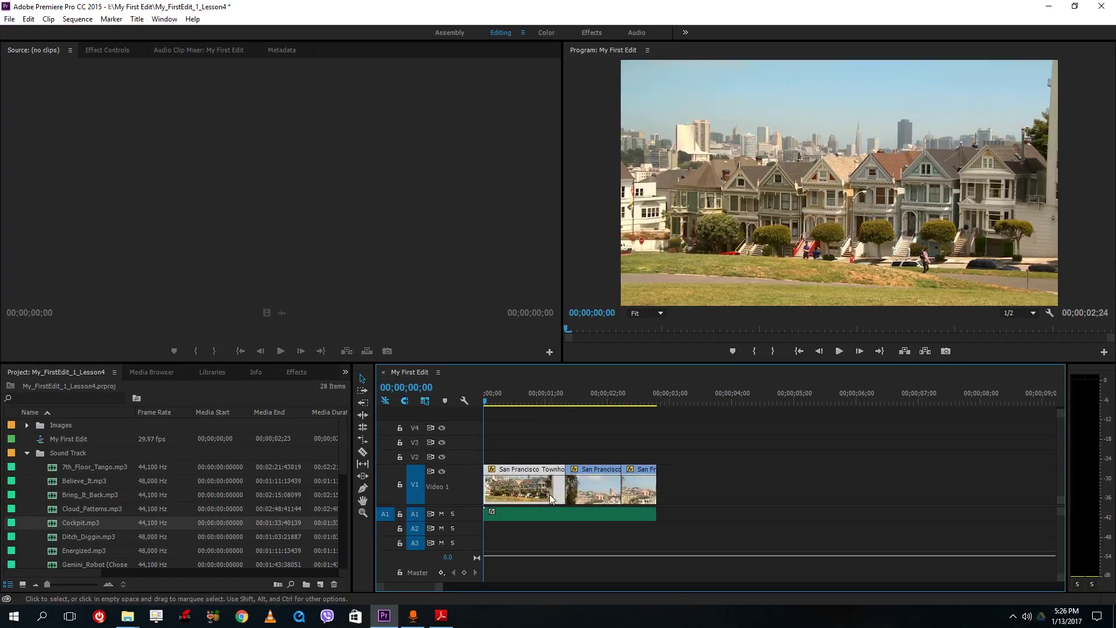
left_click_drag(470, 521, 473, 546)
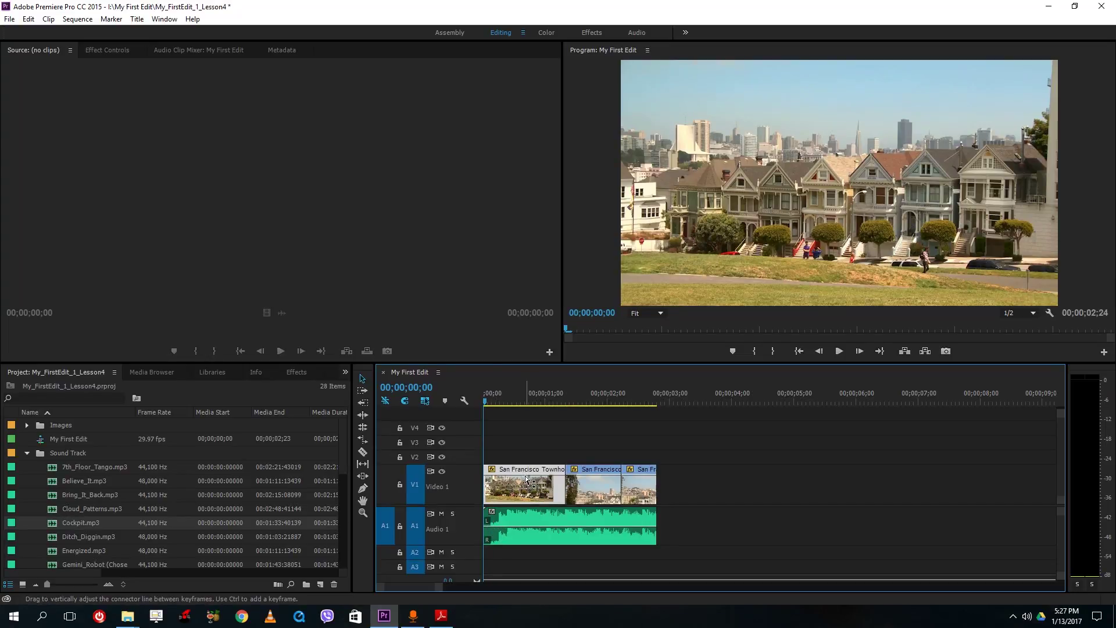
Move the first San Francisco Townhouses clip from V1 up to V2, keeping it at the start of the sequence
mouse_move(526, 480)
mouse_move(530, 482)
left_mouse_down()
mouse_move(530, 510)
mouse_move(530, 474)
left_mouse_up()
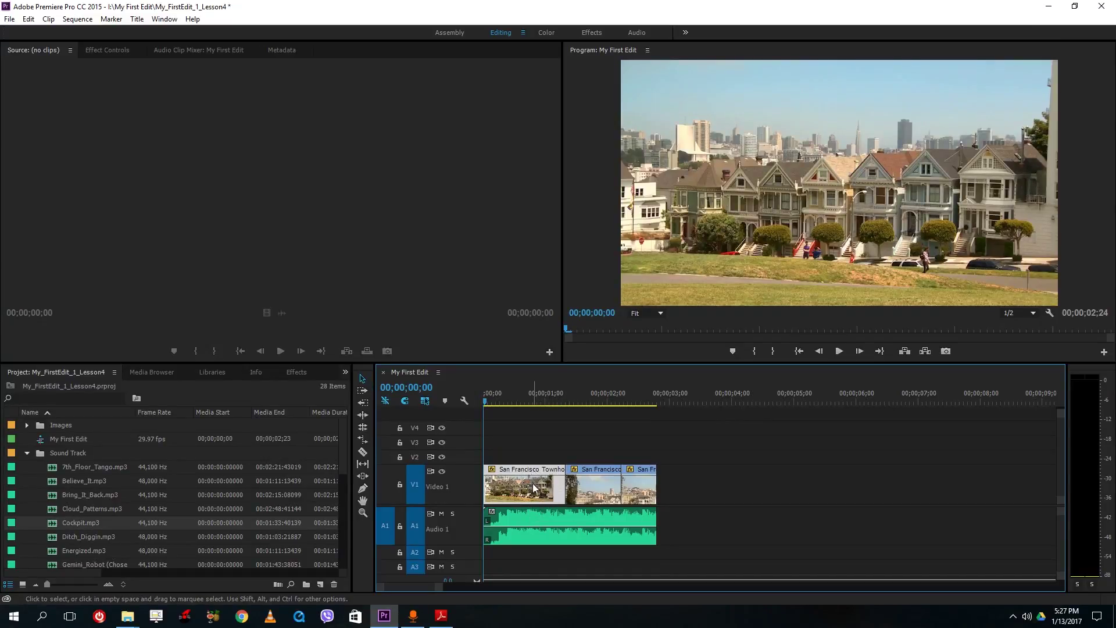
left_click_drag(529, 471, 530, 460)
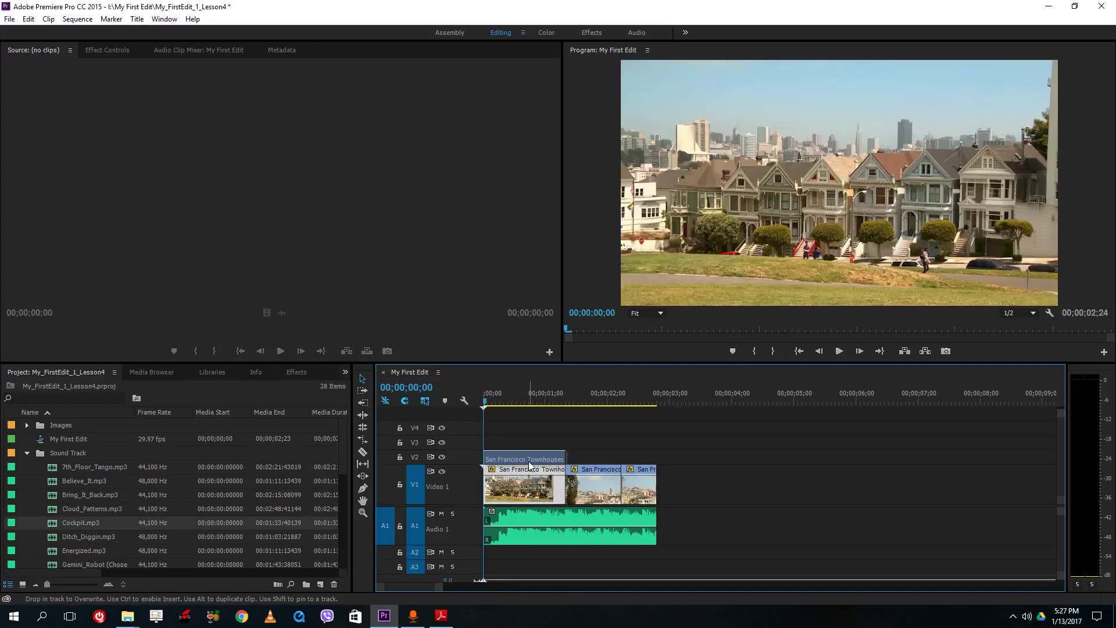
mouse_move(606, 469)
left_mouse_down()
mouse_move(549, 475)
mouse_move(610, 484)
left_mouse_up()
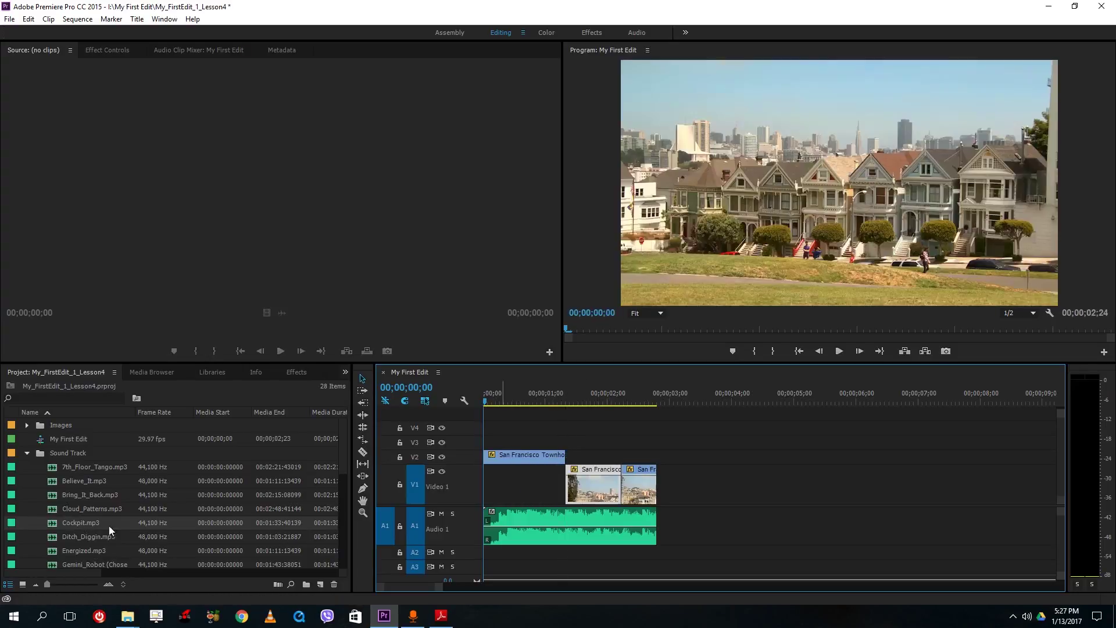
Place Smoke.jpg from the Images bin at the start of V1, beneath the San Francisco Townhouses clip
left_click(27, 425)
left_click_drag(62, 481, 488, 493)
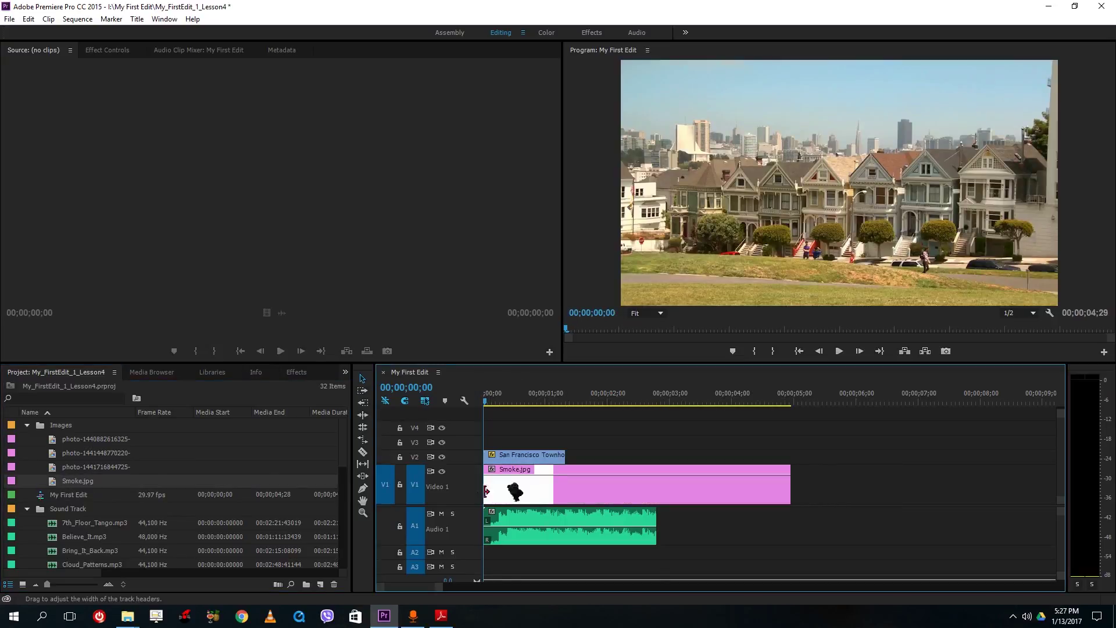
left_click_drag(498, 405, 512, 403)
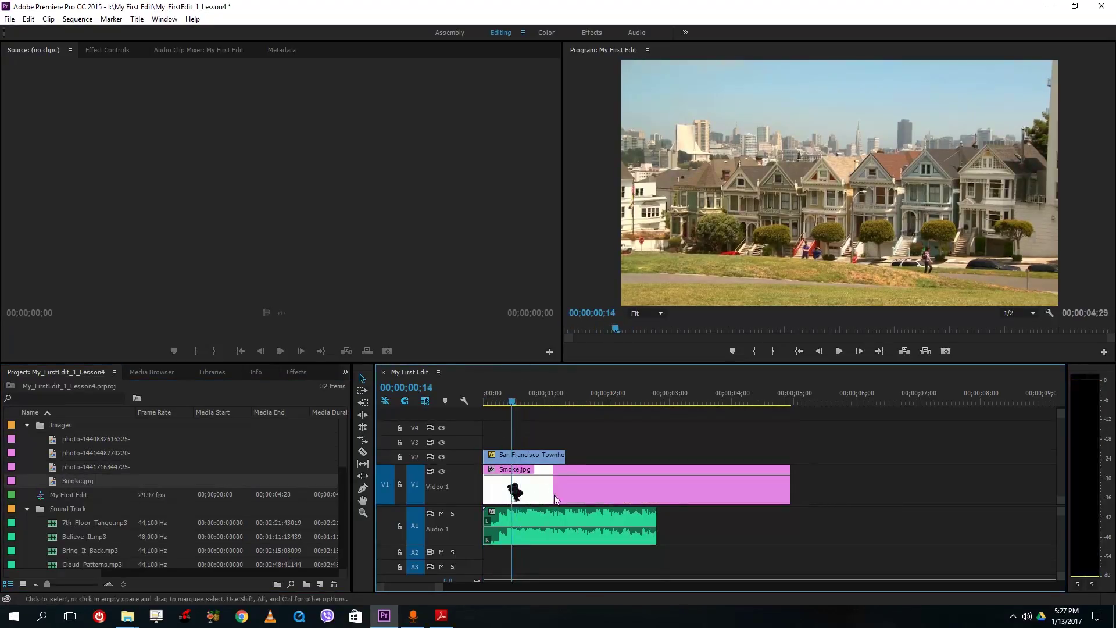
Mute audio track A1 and expand the height of track V2
left_click(442, 513)
key("Right")
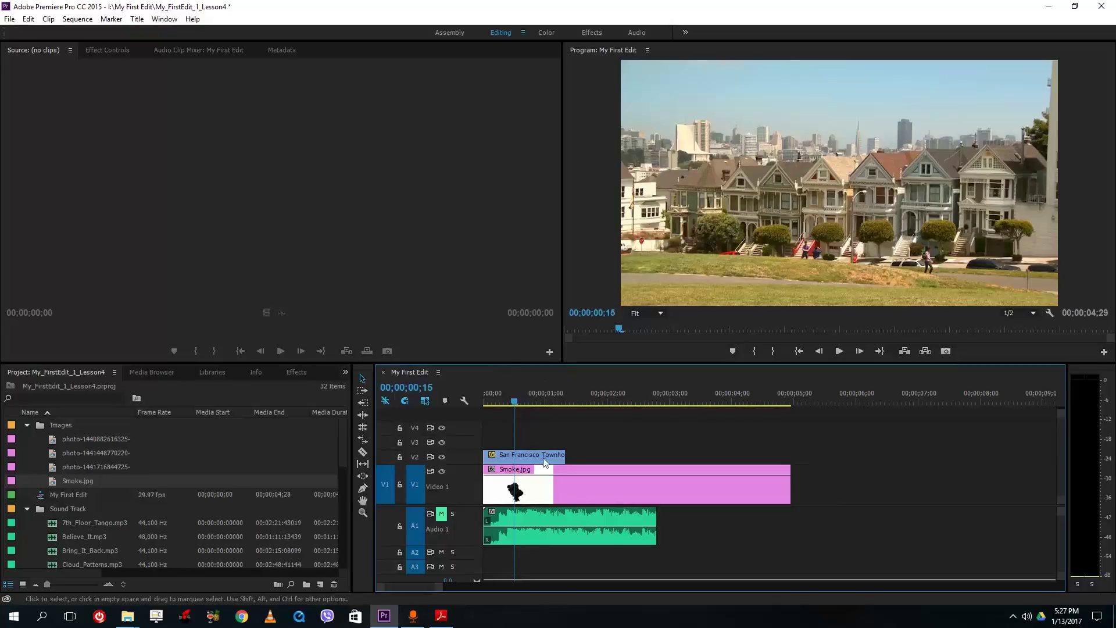
left_click(544, 458)
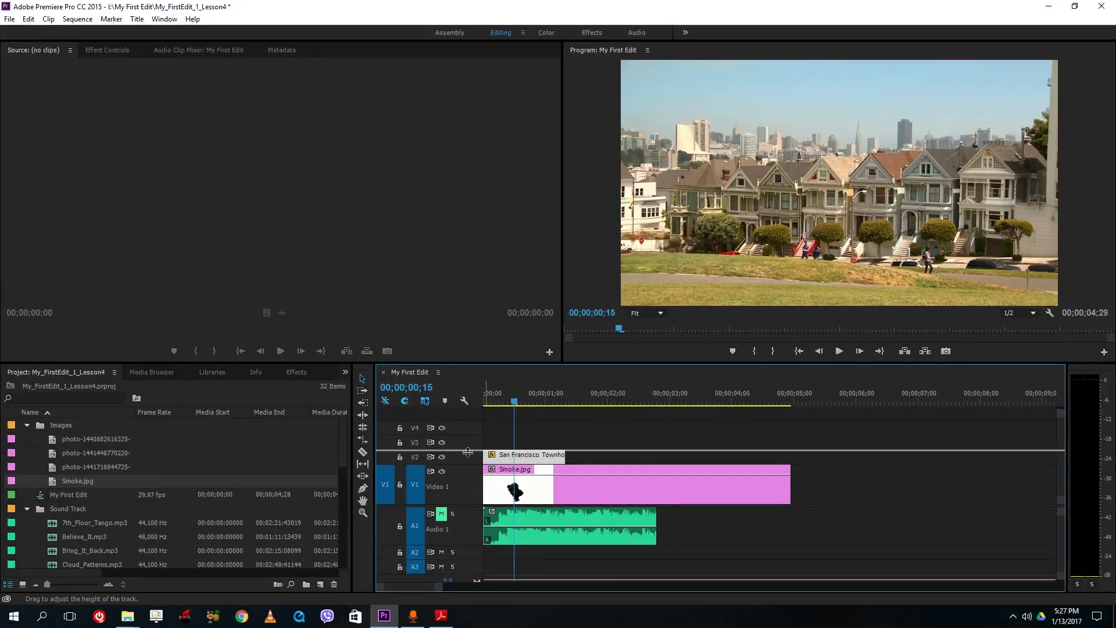
left_click_drag(472, 424, 472, 453)
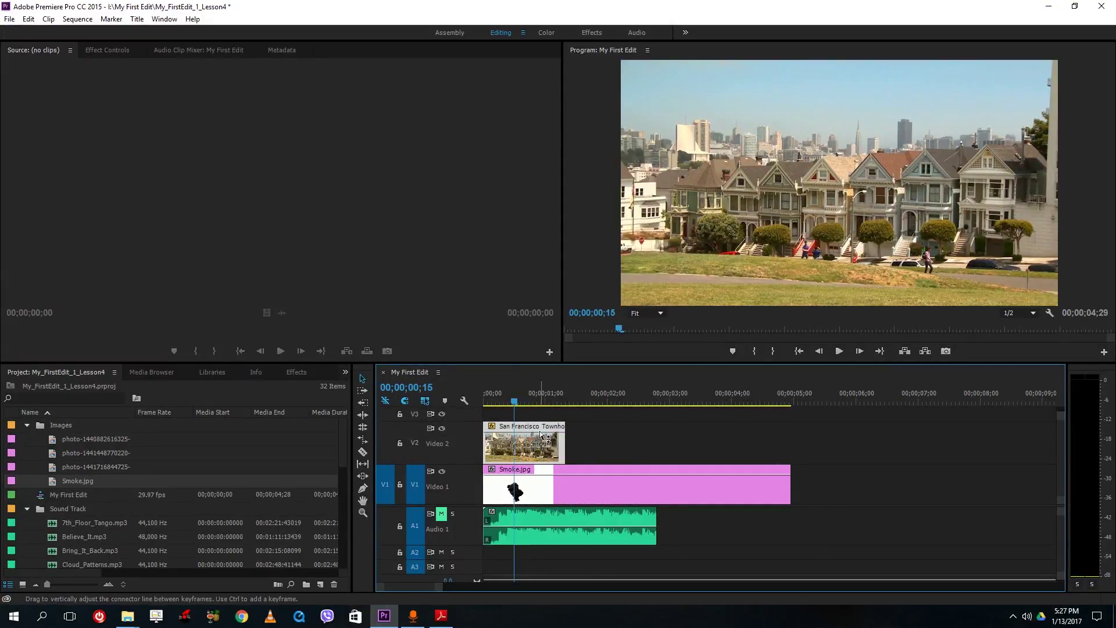
Lower the opacity of the San Francisco Townhouses clip on V2 to reveal Smoke.jpg, and raise it back to full
left_click_drag(541, 460, 539, 452)
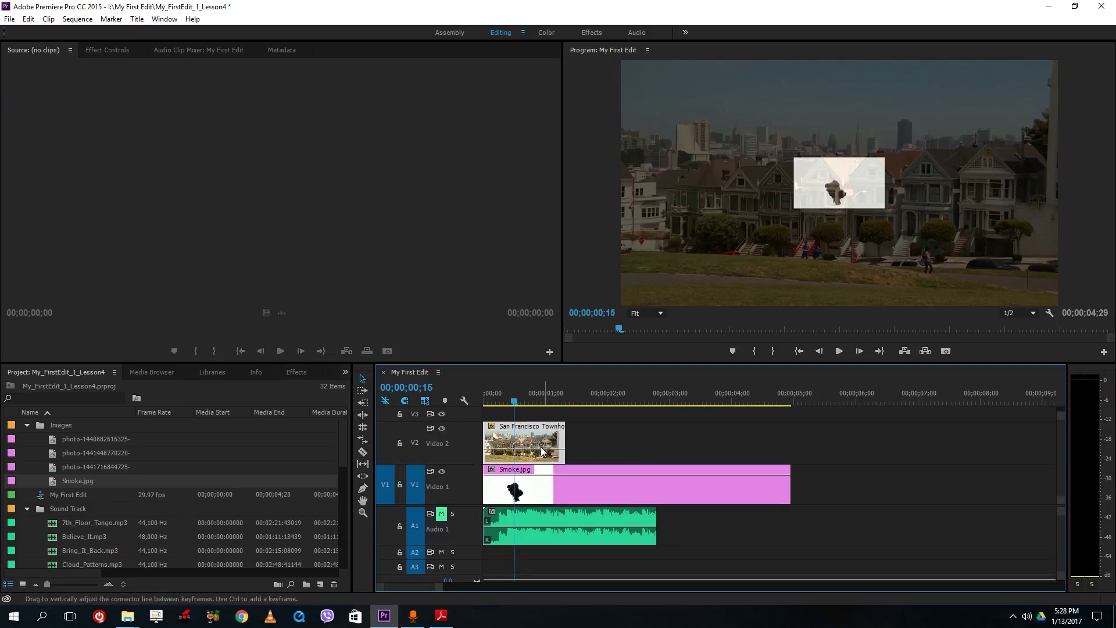
left_click_drag(544, 452, 543, 432)
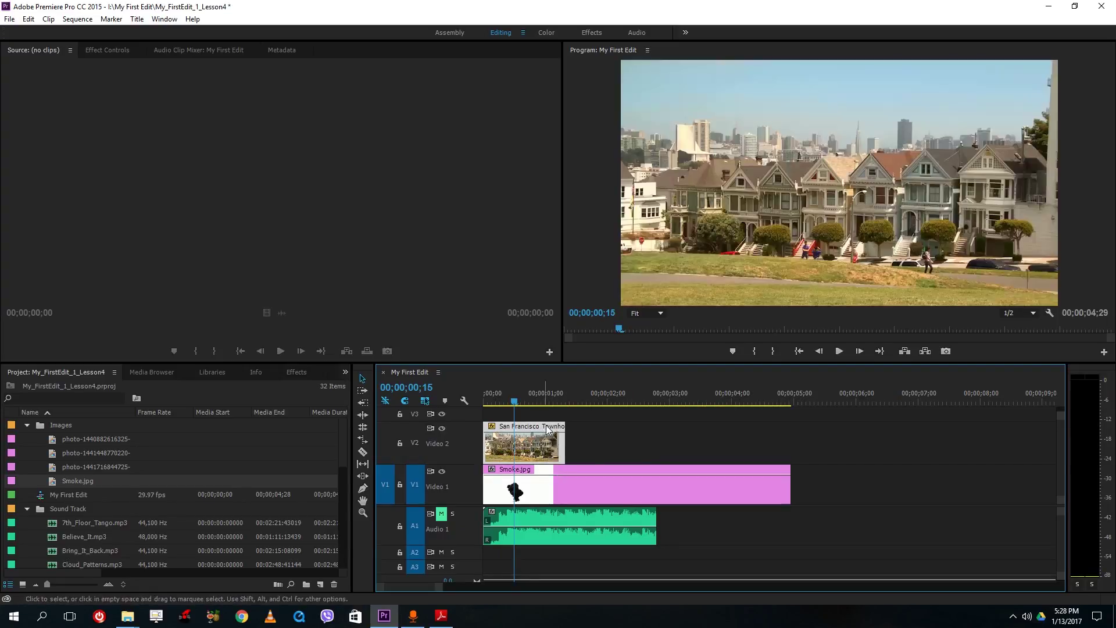
left_click(567, 469)
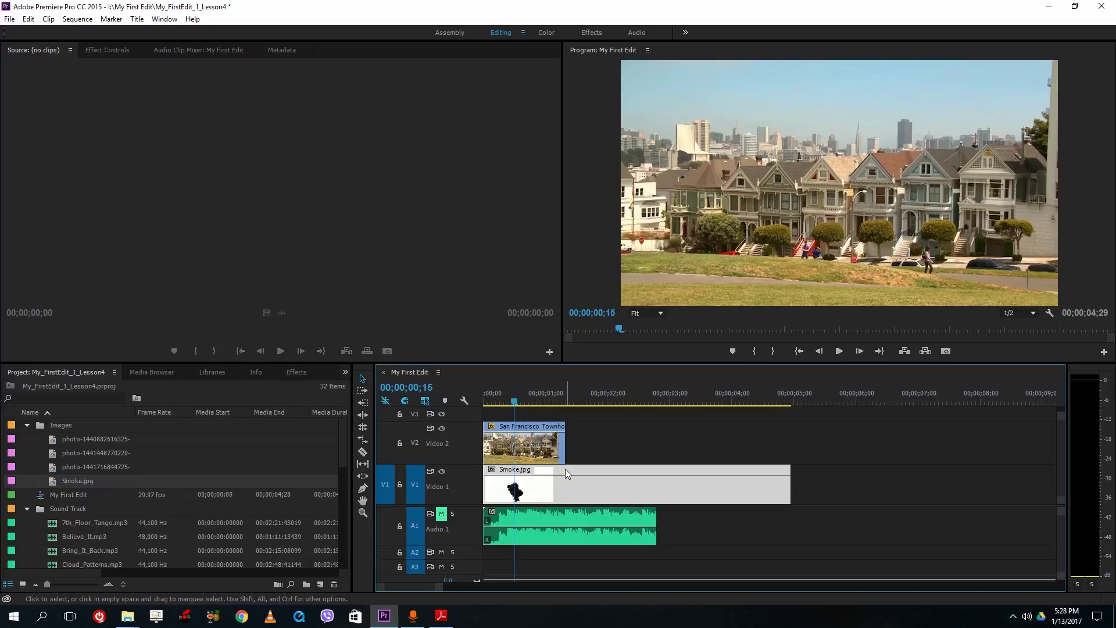
Undo the opacity edits, the Smoke.jpg placement and the clip move, back to the three clips on V1
left_click_drag(560, 469, 544, 480)
key("ctrl+z")
key("ctrl+z")
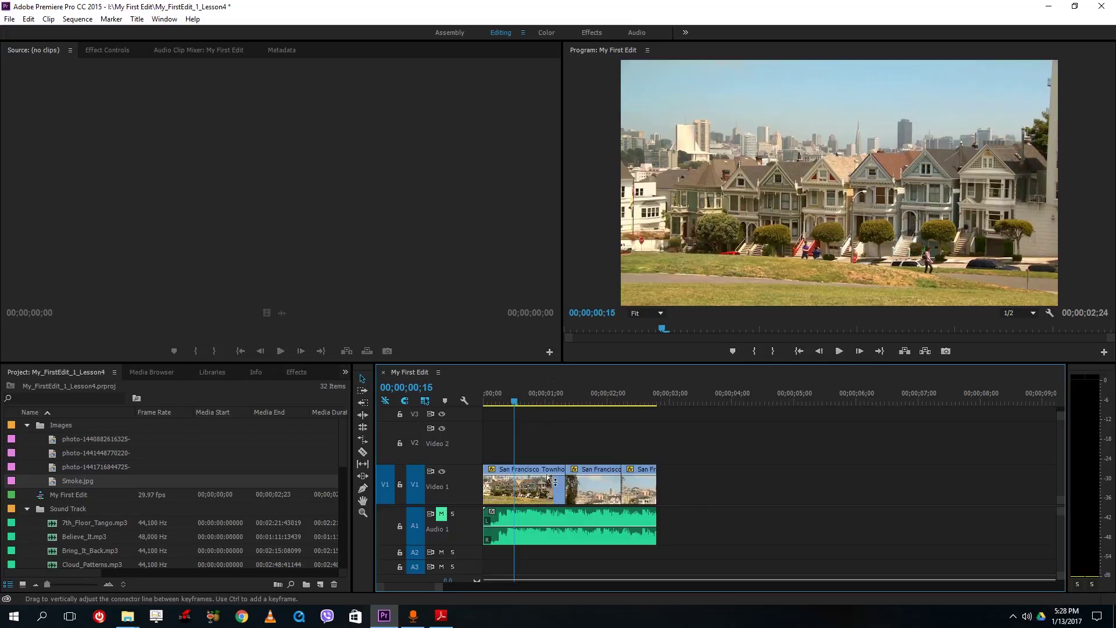
Examine the Show Clip Keyframes options of the first San Francisco Townhouses clip and of the A1 audio clip
right_click(542, 487)
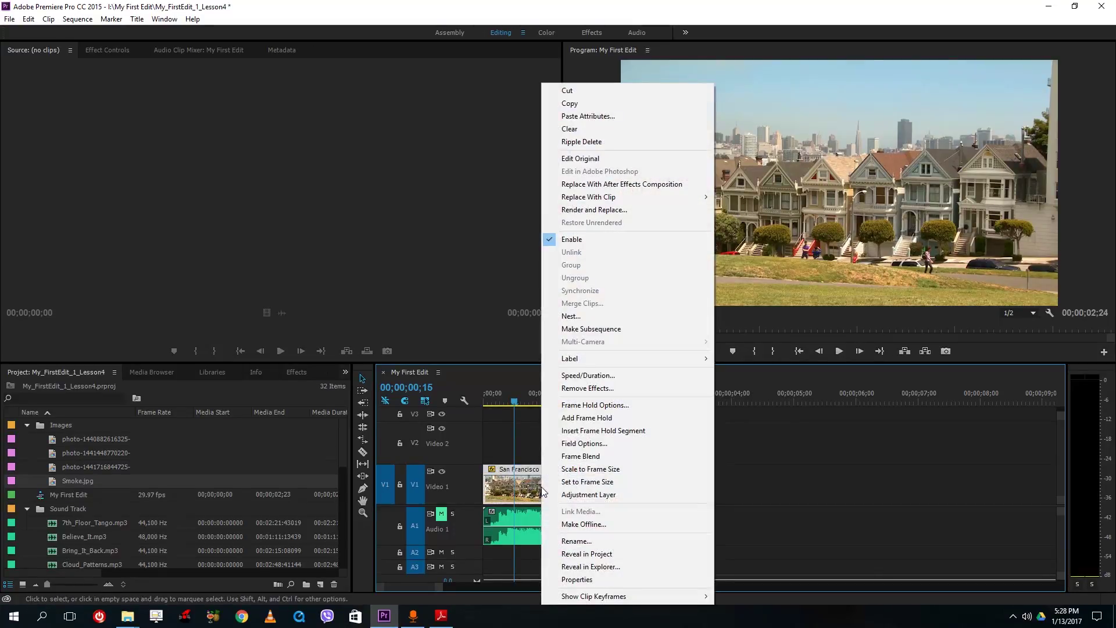
mouse_move(578, 596)
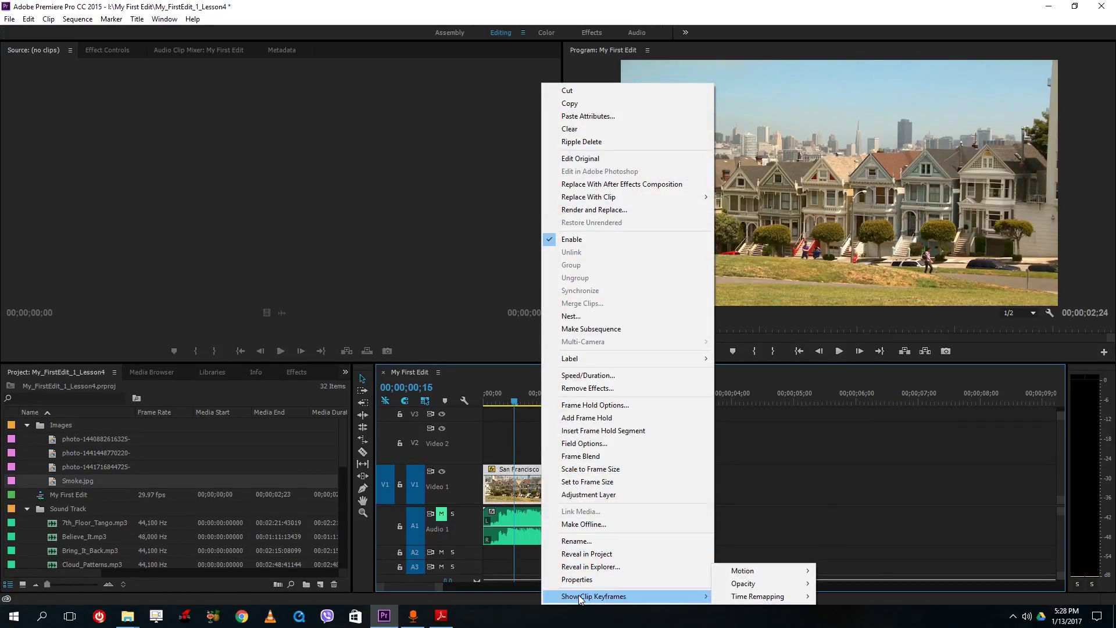
mouse_move(765, 583)
mouse_move(779, 584)
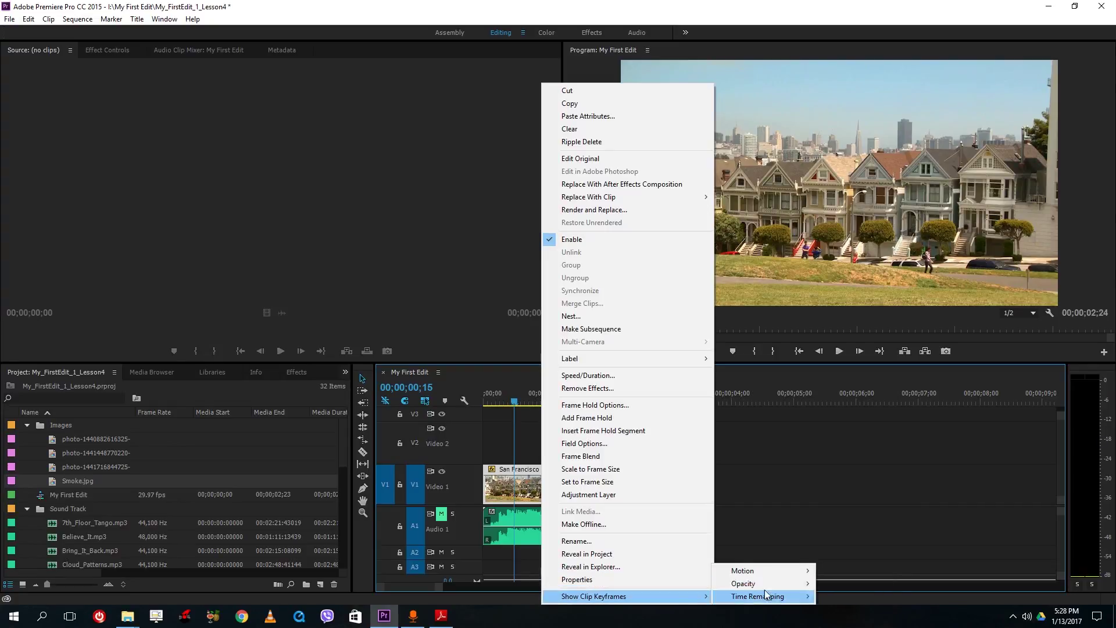
left_click(505, 480)
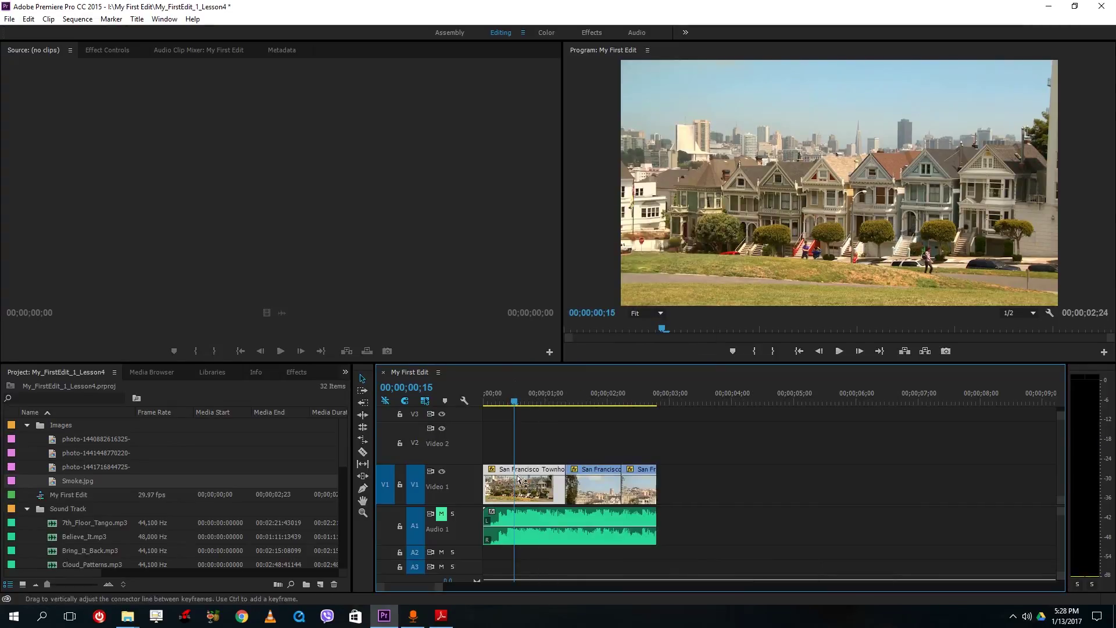
right_click(560, 528)
mouse_move(611, 519)
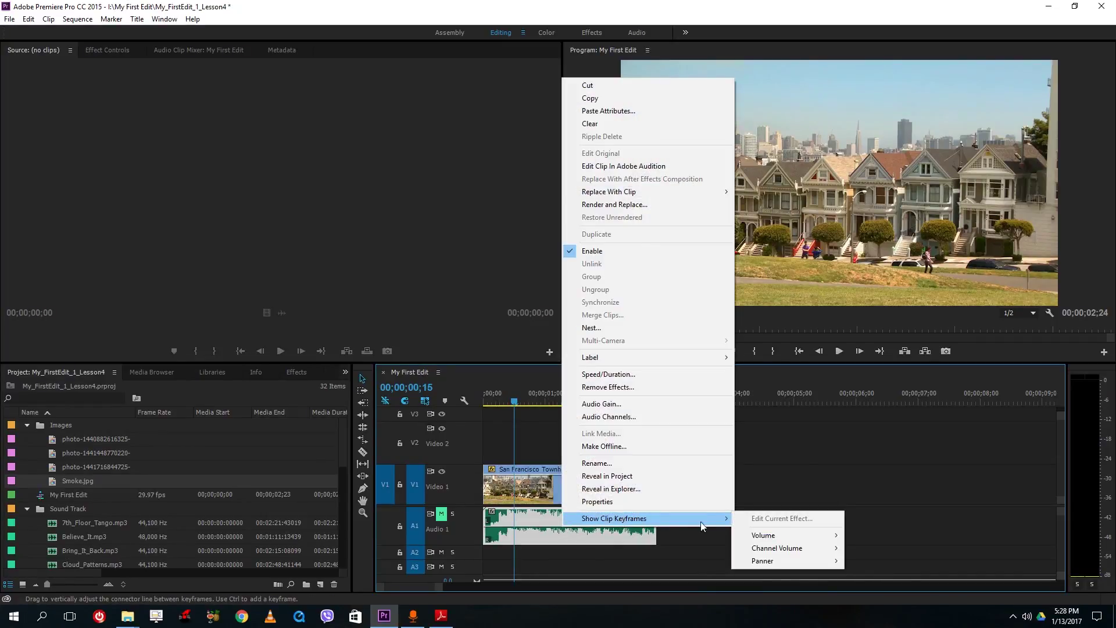
mouse_move(764, 535)
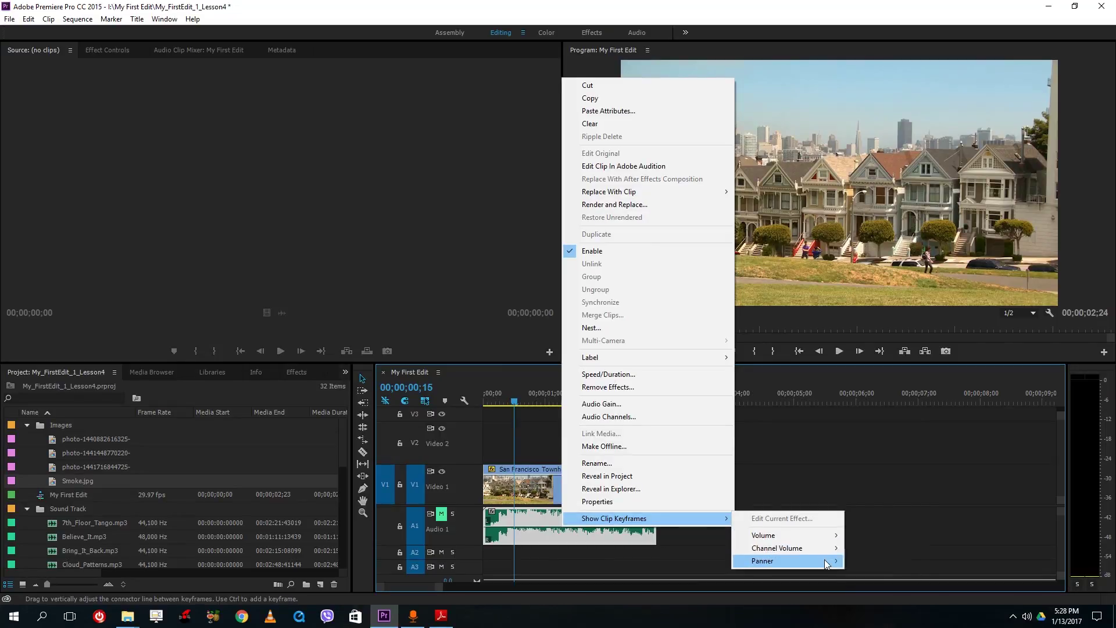
left_click(891, 496)
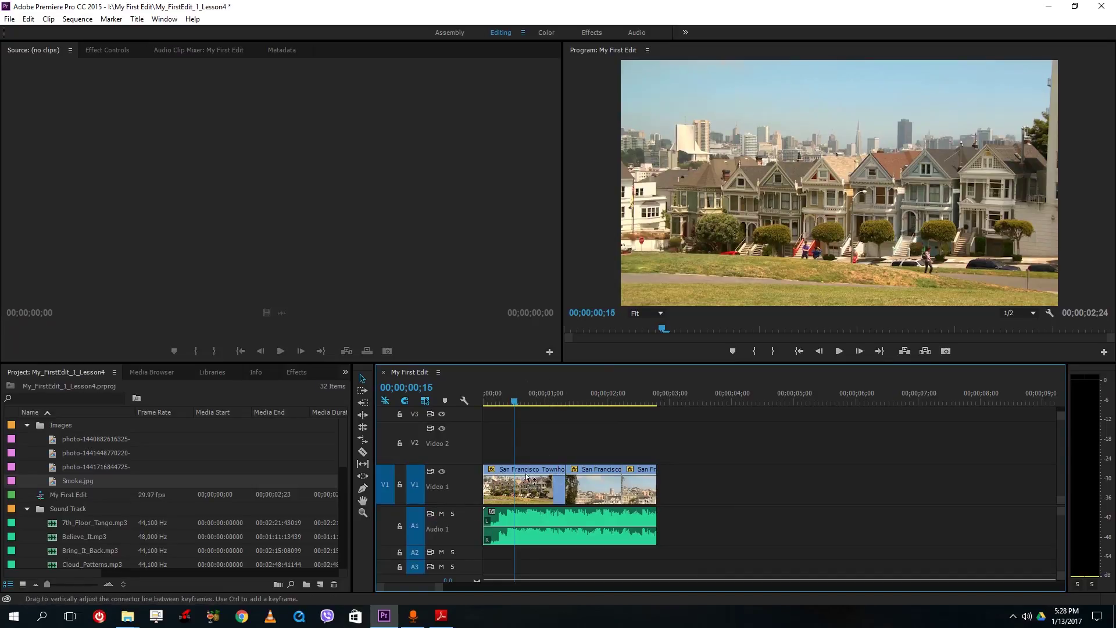
Lower the opacity of the first San Francisco Townhouses clip on V1, and move the playhead into the second clip
left_click_drag(537, 480, 538, 489)
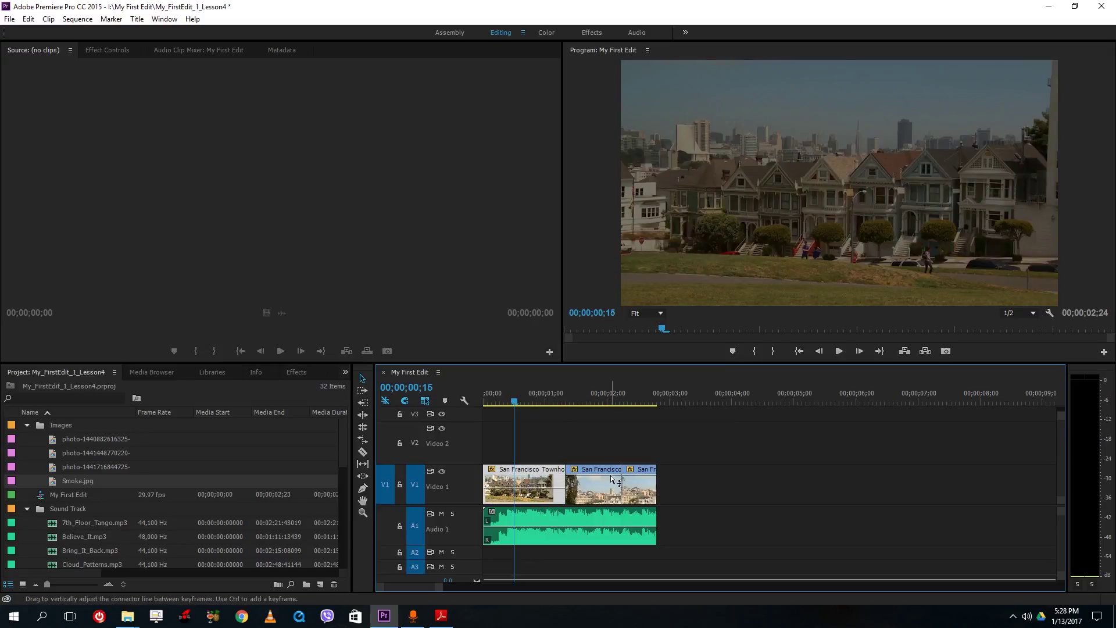
left_click(579, 396)
left_click(651, 481)
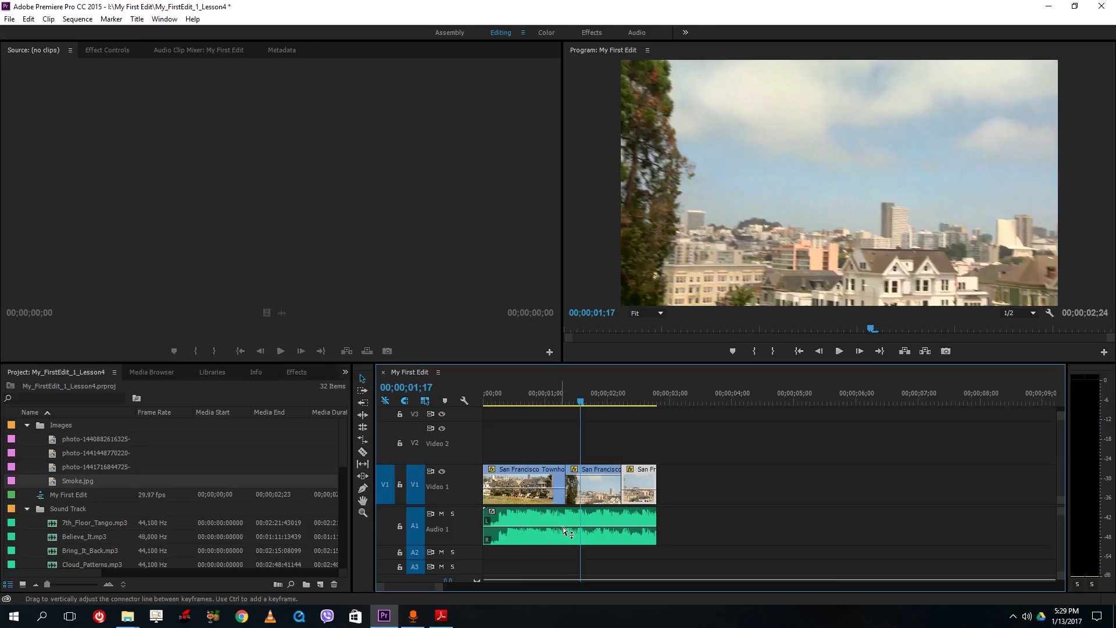
Raise the volume line of the A1 audio clip and bring it back down to around its original level
left_click_drag(565, 530, 563, 514)
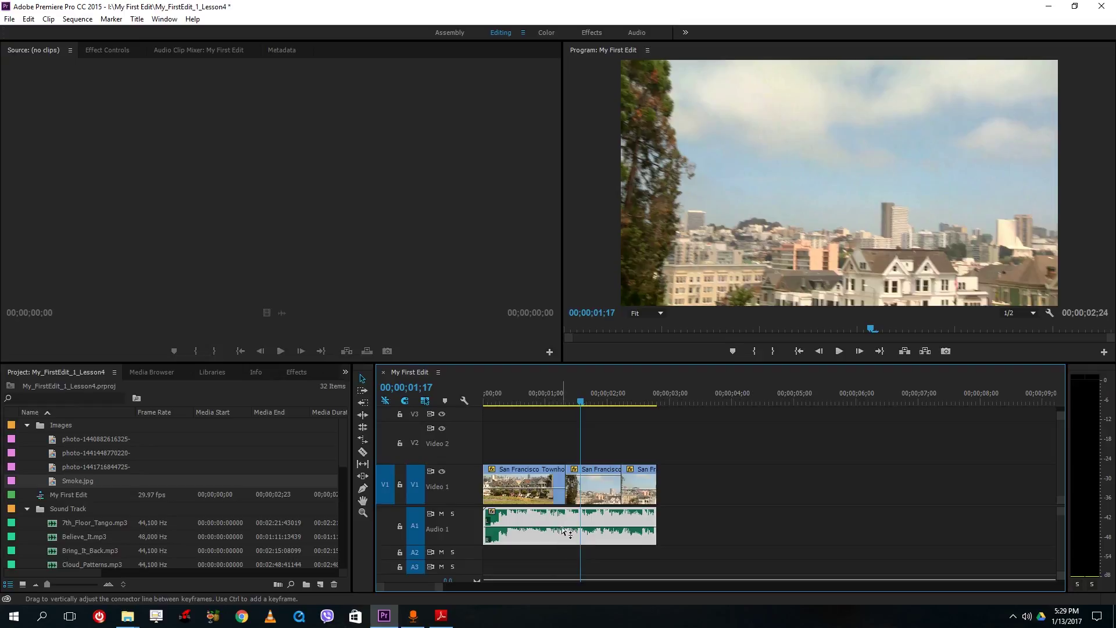
left_click_drag(561, 532, 561, 509)
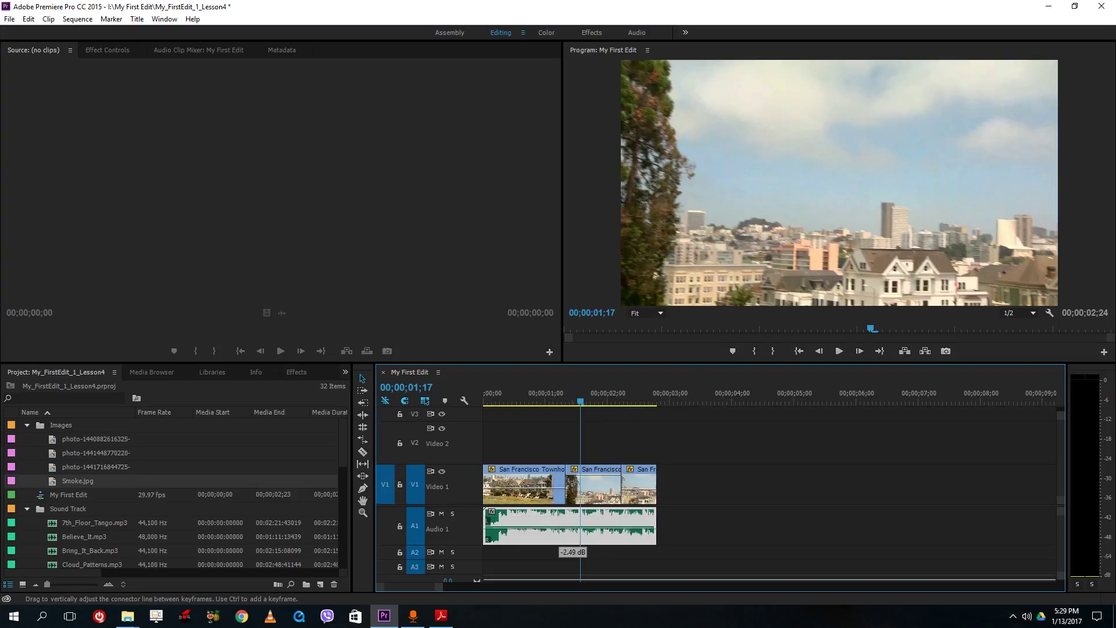
mouse_move(561, 510)
left_mouse_down()
mouse_move(564, 542)
mouse_move(565, 513)
mouse_move(566, 527)
left_mouse_up()
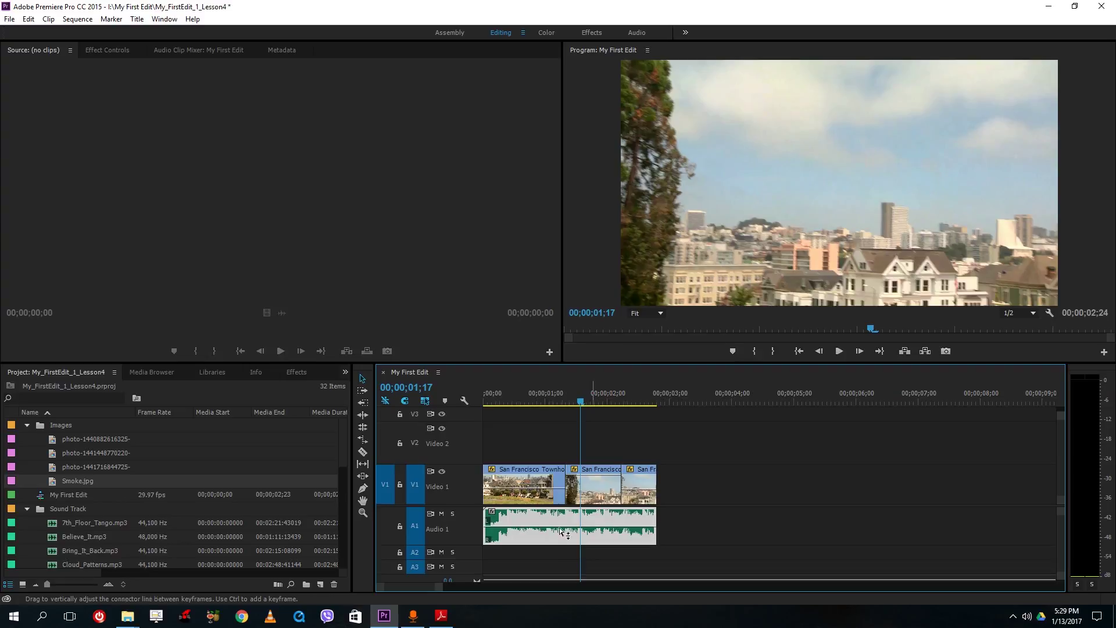
left_click(788, 514)
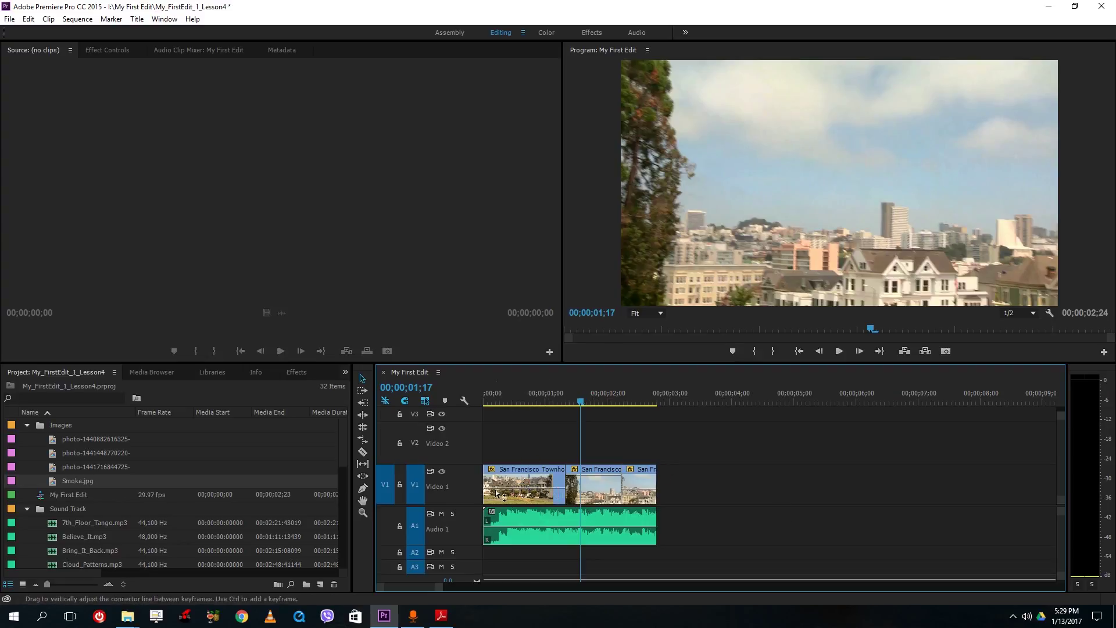
Return the first V1 clip to full opacity with the playhead at the start, and mute audio track A1
left_click_drag(497, 401, 484, 401)
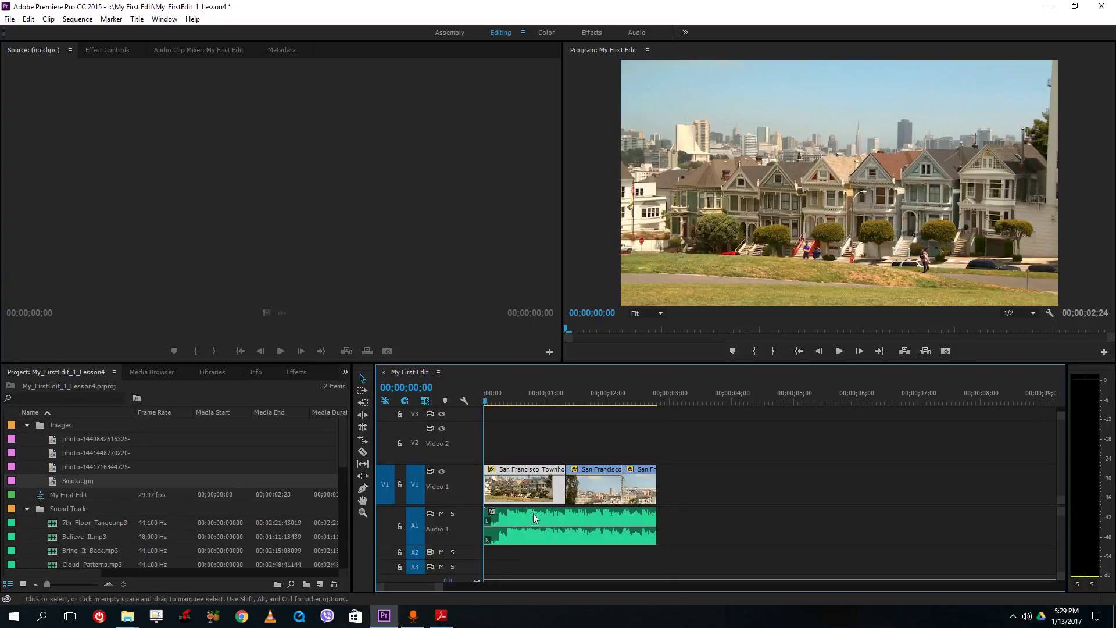
left_click(442, 514)
Add two opacity keyframes near the start of the first V1 clip with the Pen tool, lowering the earlier one for a fade-in
left_click_drag(499, 399, 503, 397)
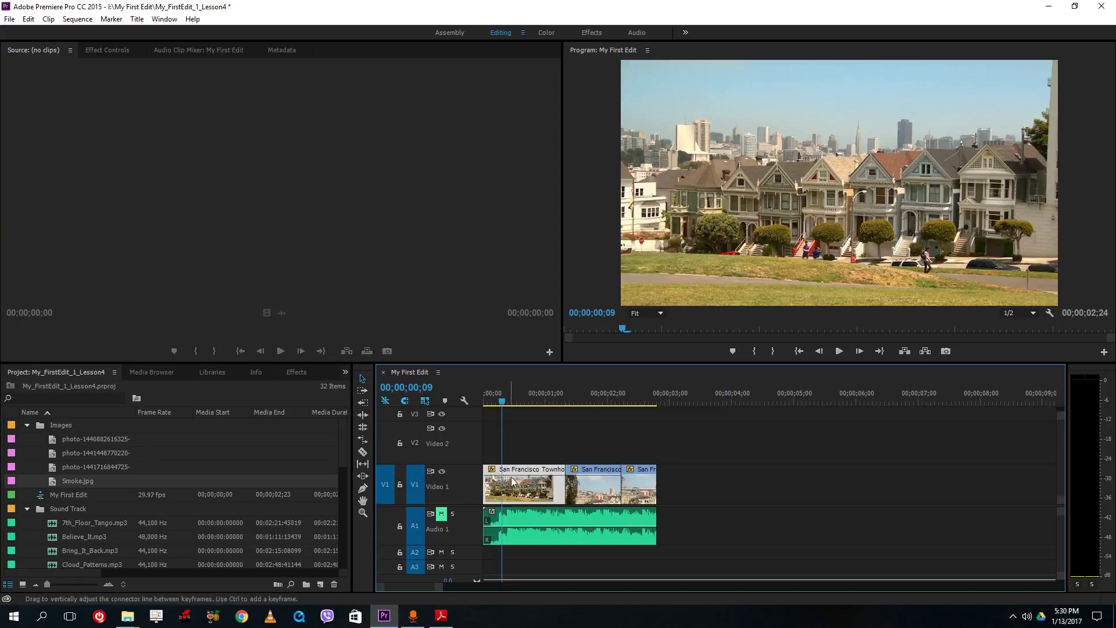
left_click(530, 398)
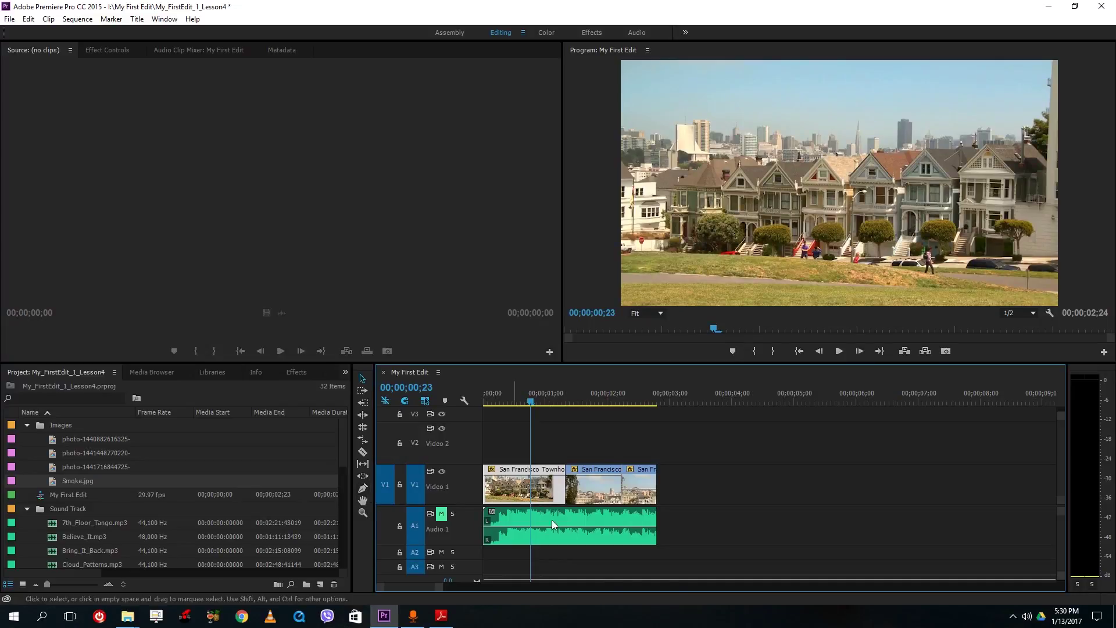
left_click_drag(440, 588, 416, 588)
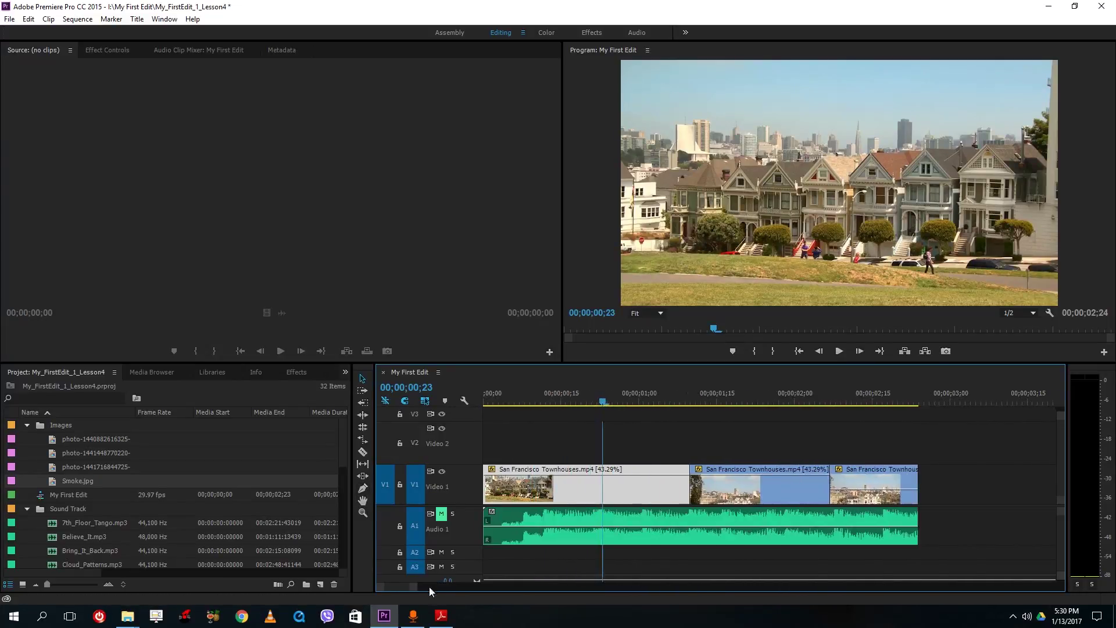
left_click(529, 398)
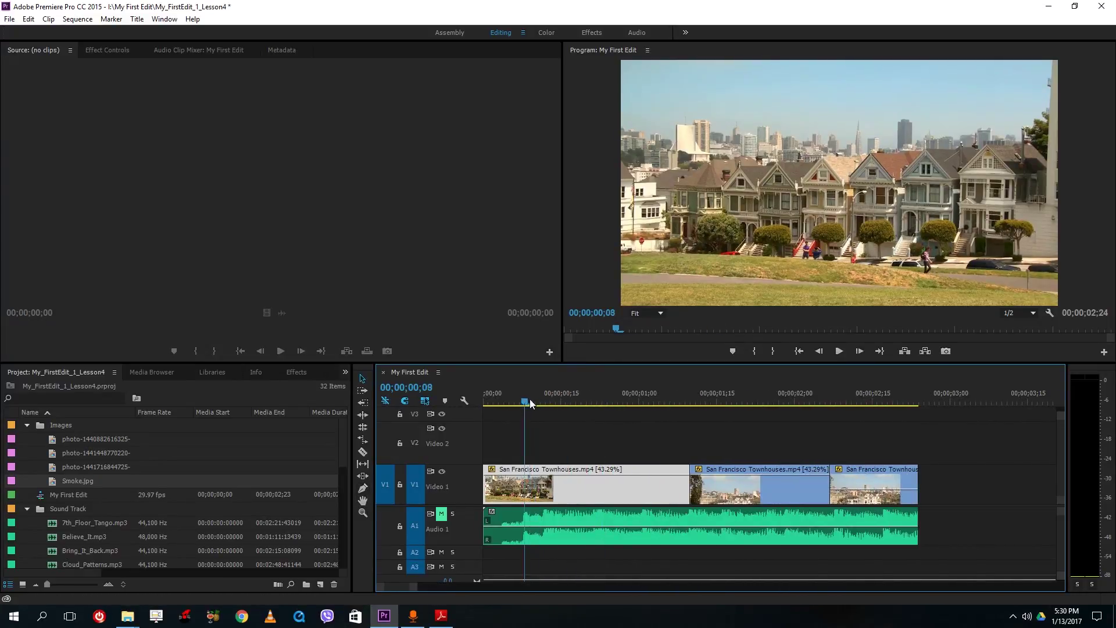
left_click(363, 489)
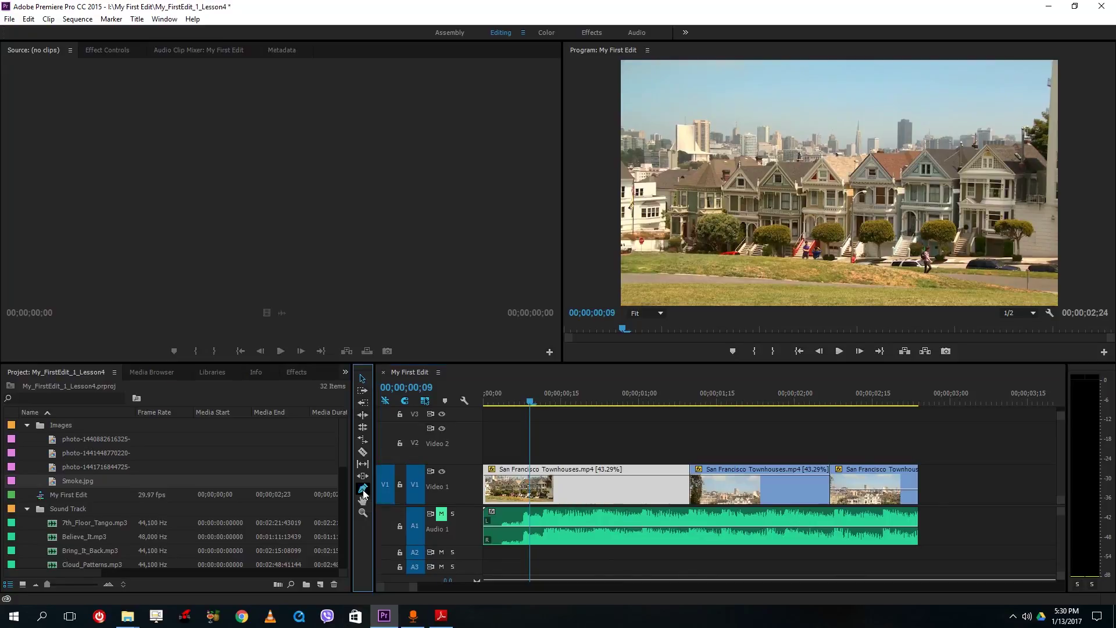
left_click(517, 476)
left_click(500, 475)
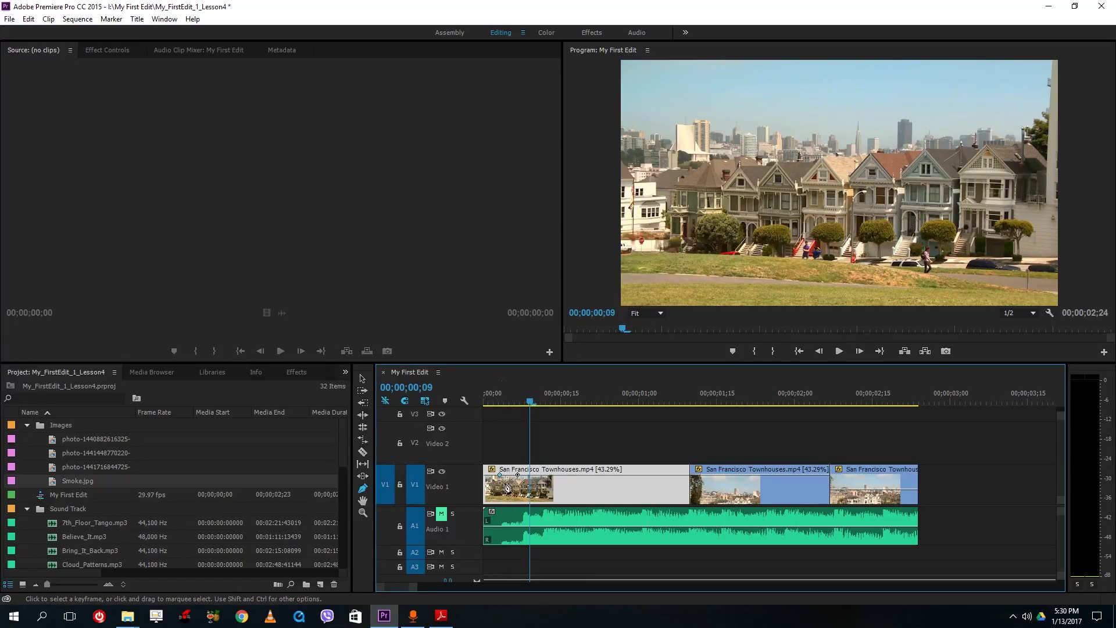
left_click_drag(500, 476, 492, 499)
Scrub and play the sequence from the start to preview the short fade-in on the first clip
left_click_drag(552, 403, 473, 451)
left_click(840, 351)
mouse_move(548, 401)
left_mouse_down()
mouse_move(484, 404)
mouse_move(533, 413)
left_mouse_up()
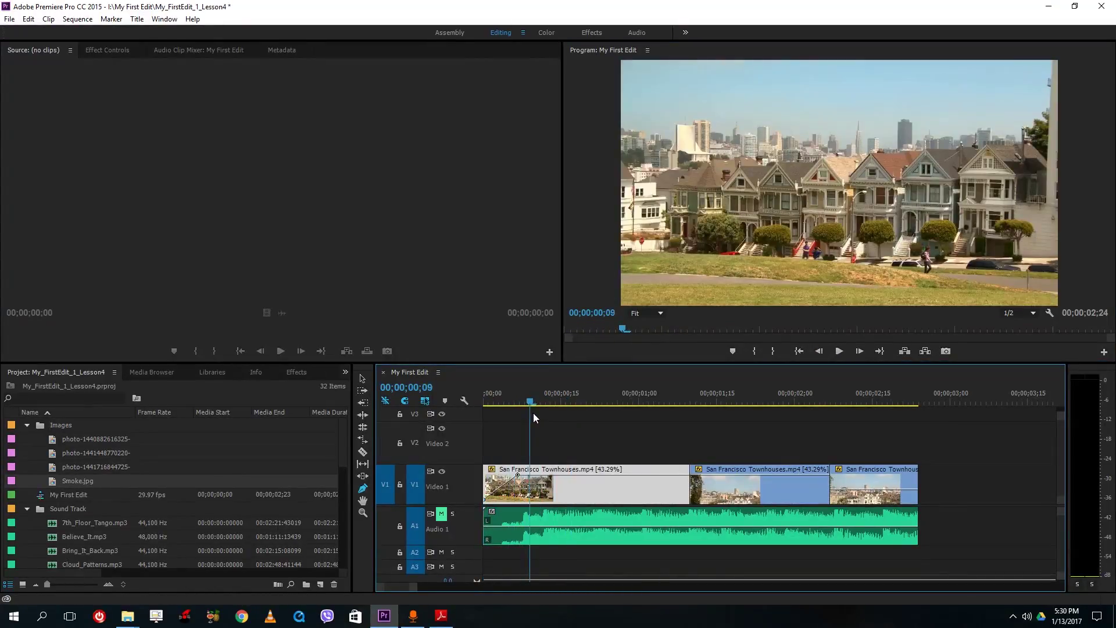
key("Home")
left_click(839, 351)
left_click(841, 353)
Lengthen the fade-in by moving its end keyframe to about 00;00;00;29 at 100 opacity, and play the result
left_click_drag(520, 475, 619, 475)
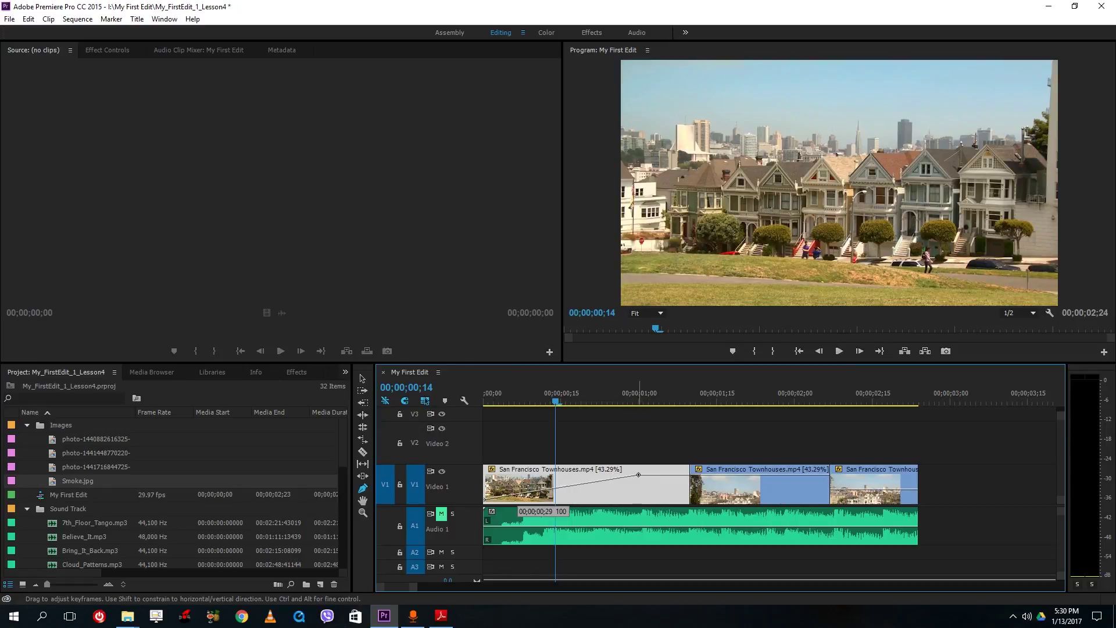
left_click_drag(637, 475, 637, 475)
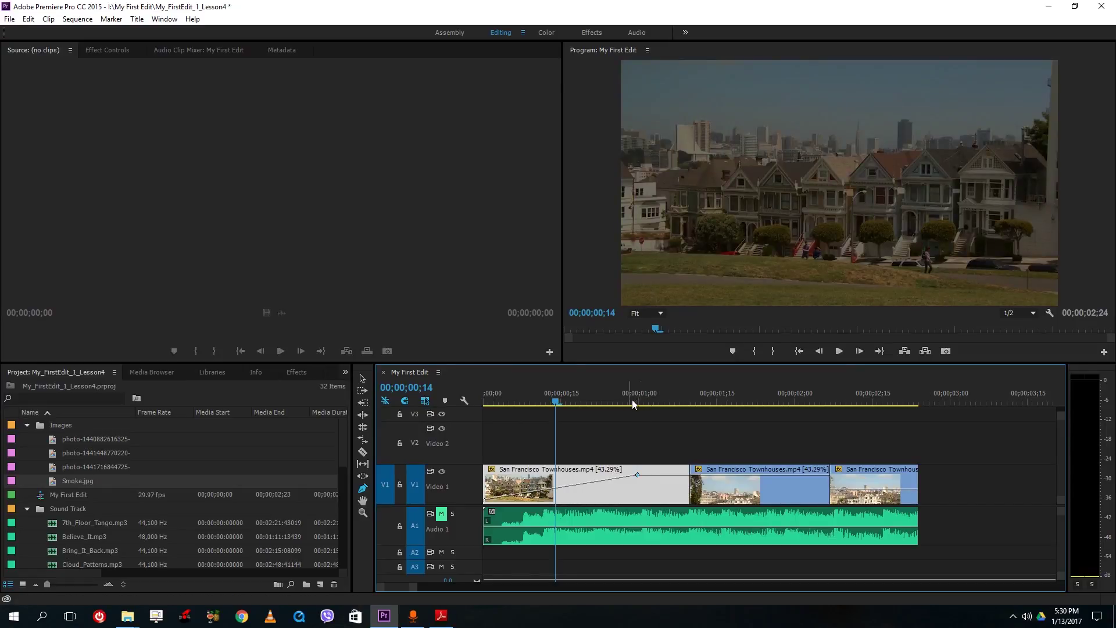
left_click(840, 352)
left_click(840, 351)
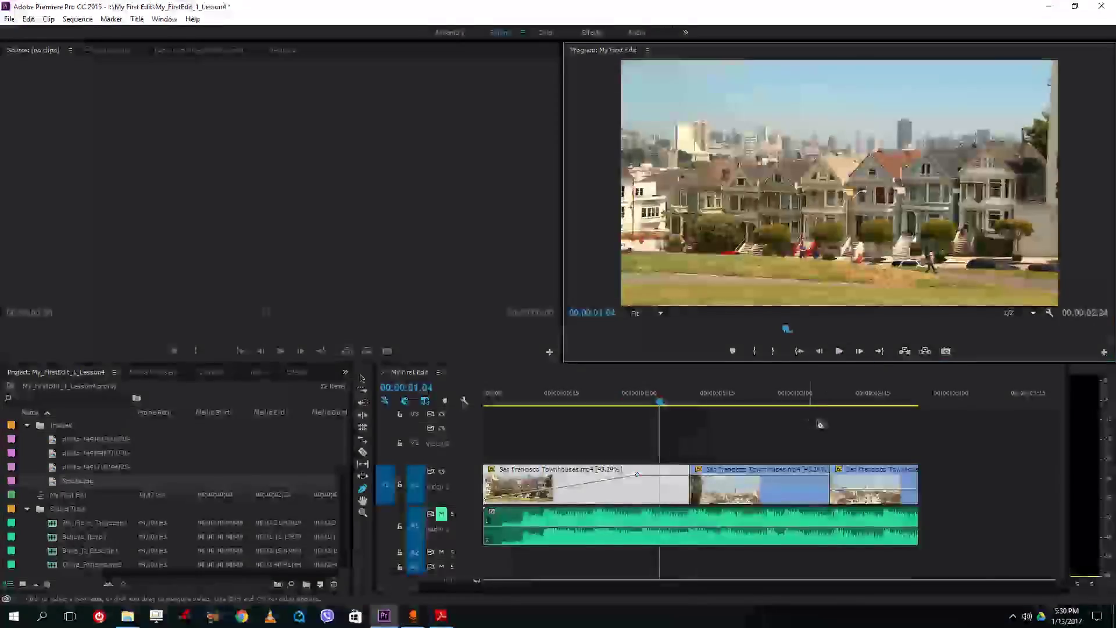
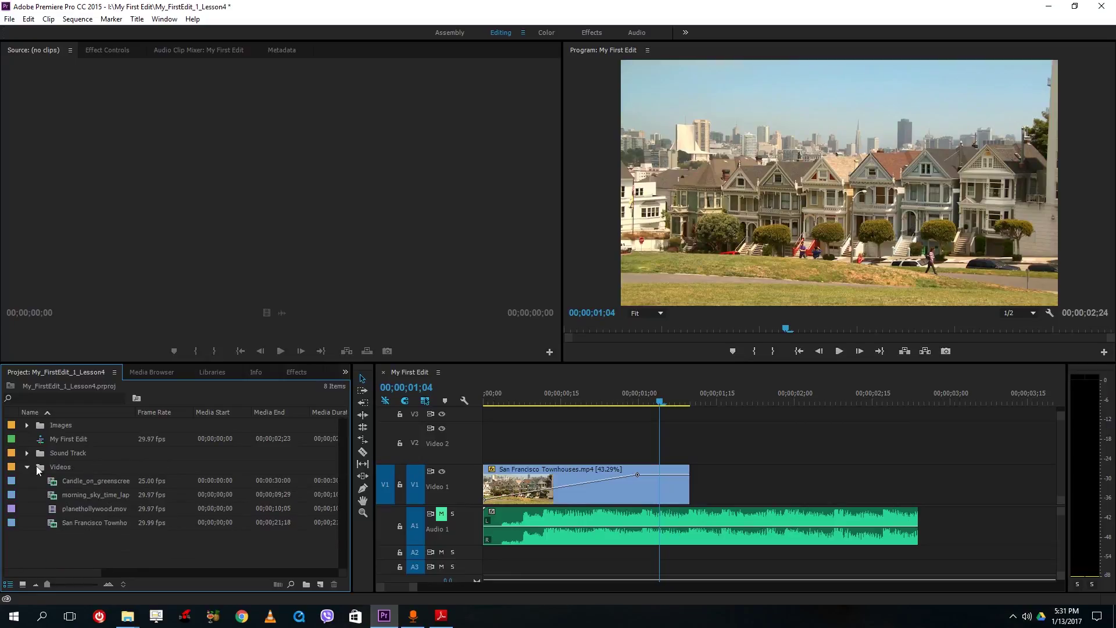
Mark a range of Candle_on_greenscreenmov.mp4 ending at 00:00:25:07 and place it on V1 directly after the San Francisco Townhouses clip
double_click(56, 484)
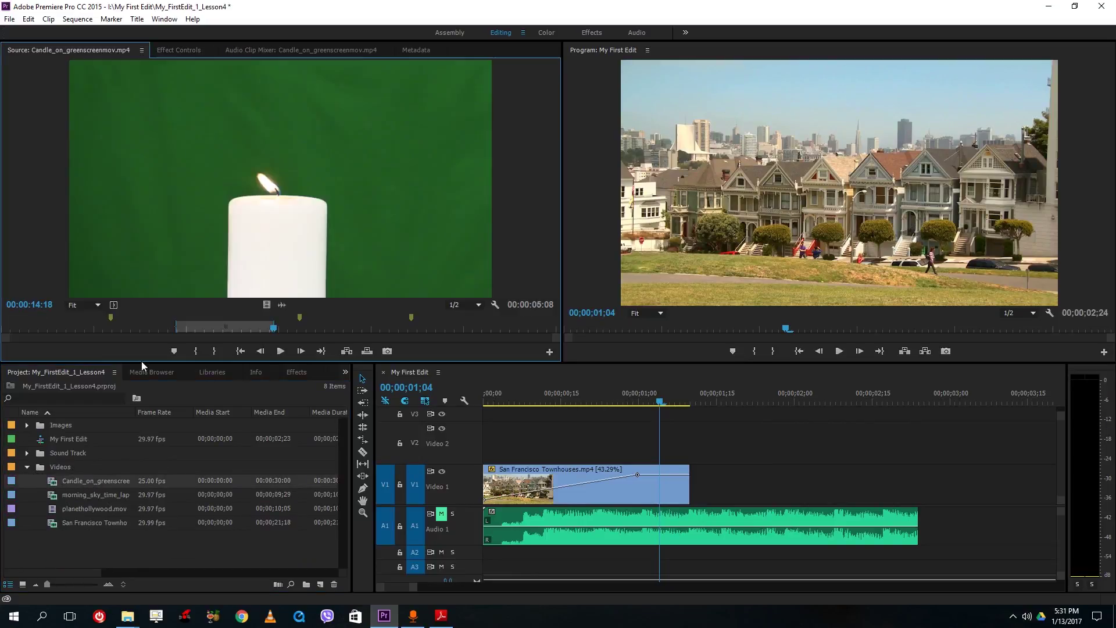
left_click(313, 328)
key("i")
left_click(468, 329)
key("o")
left_click_drag(347, 186, 696, 507)
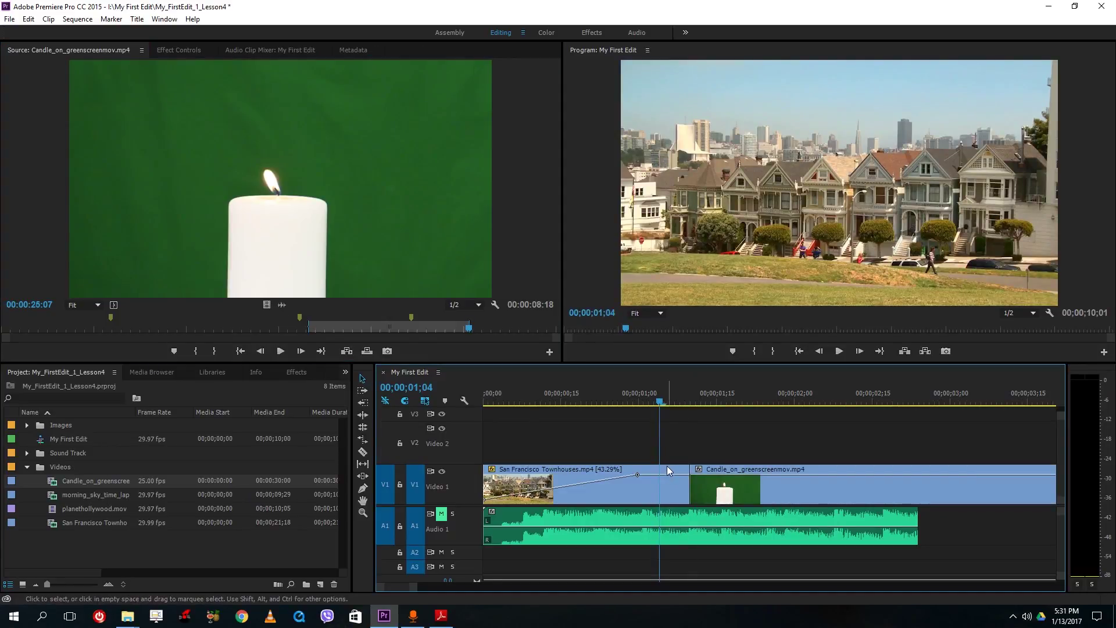
Move the candle clip later on V1 to make room, and extend the end of the San Francisco Townhouses clip to about 00;00;07;15
left_click_drag(730, 470, 969, 476)
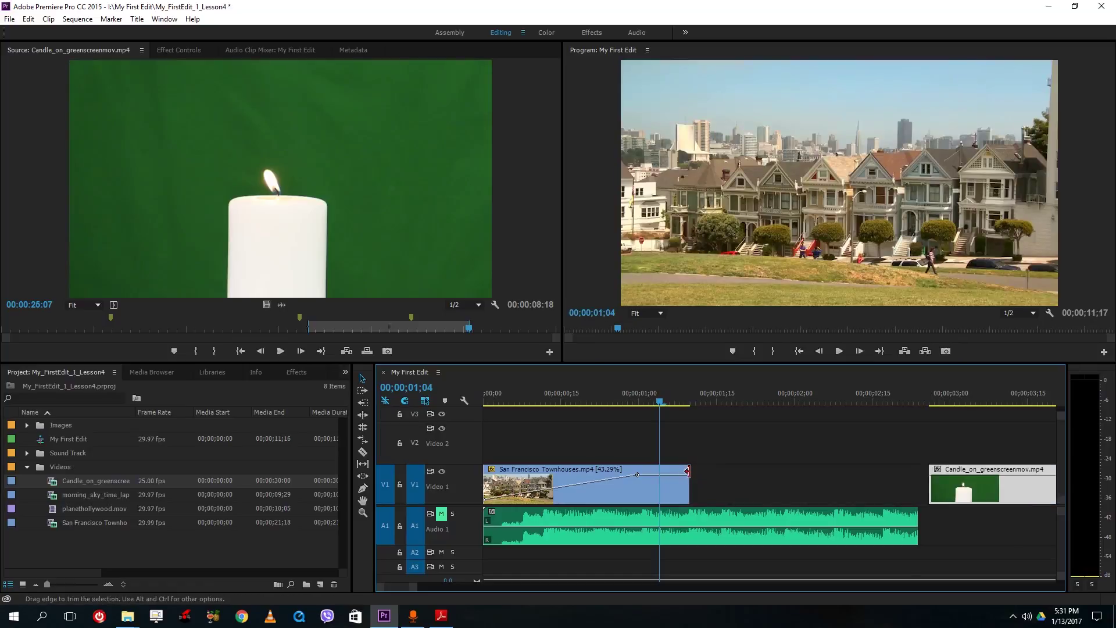
left_click_drag(739, 470, 918, 469)
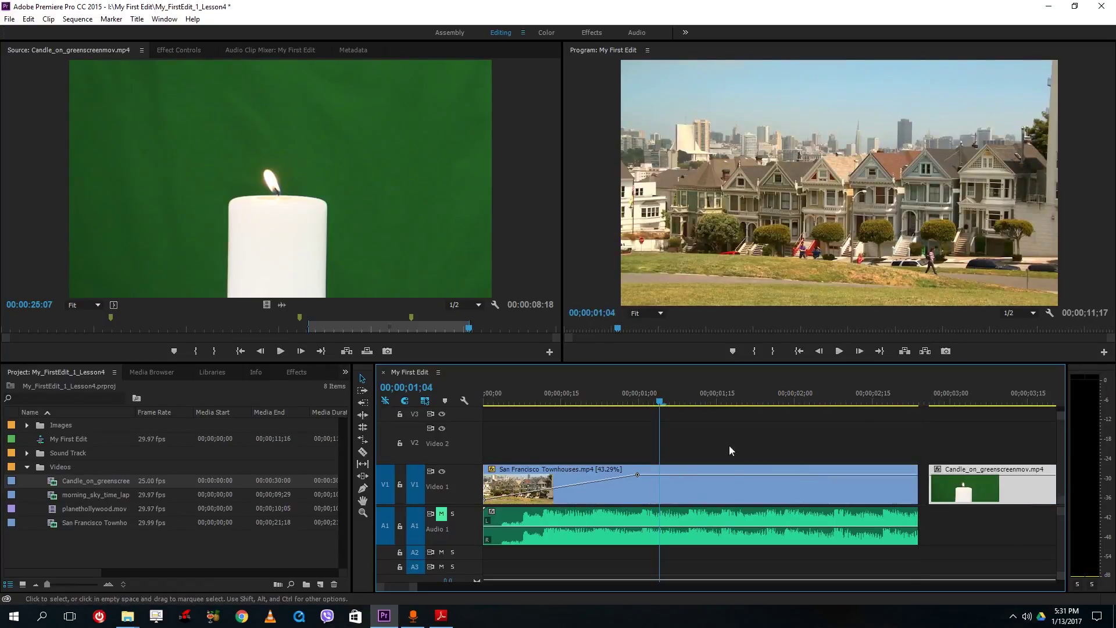
left_click_drag(414, 588, 404, 588)
left_click_drag(864, 476, 1093, 476)
left_click_drag(605, 483, 813, 483)
Move the San Francisco Townhouses clip up to V2 and slide the candle clip on V1 beneath its end, starting at 00;00;06;18
left_click_drag(640, 470, 639, 431)
left_click_drag(866, 472, 798, 472)
left_click(775, 391)
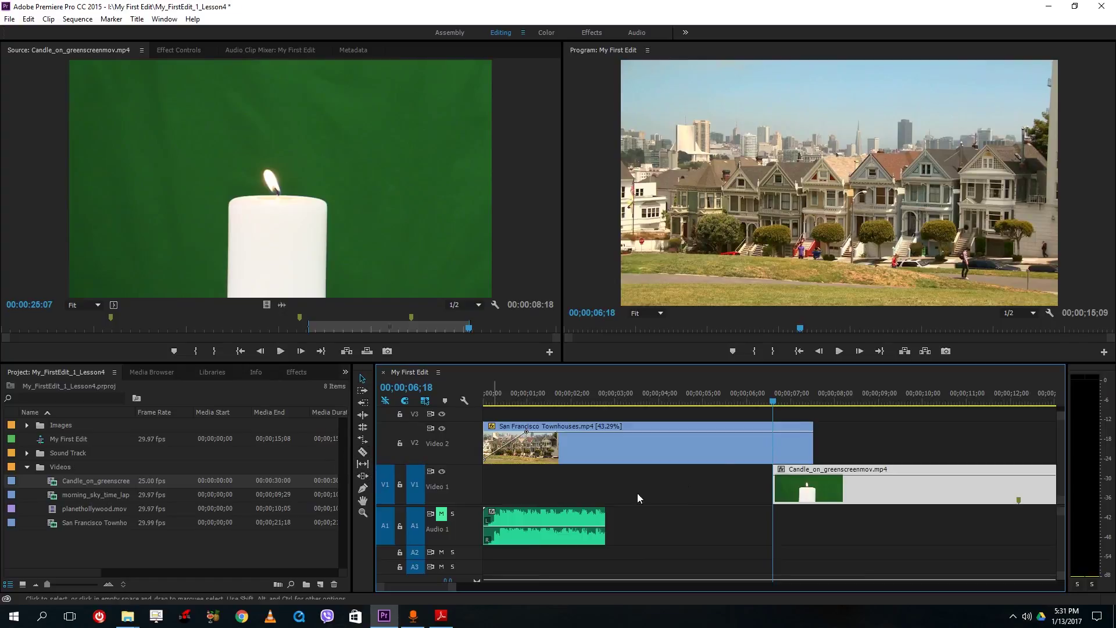
Add Pen tool opacity keyframes on the V2 clip at 00;00;06;18 and at its end, lowering the last to 0 for a fade-out
left_click(782, 485)
left_click(363, 488)
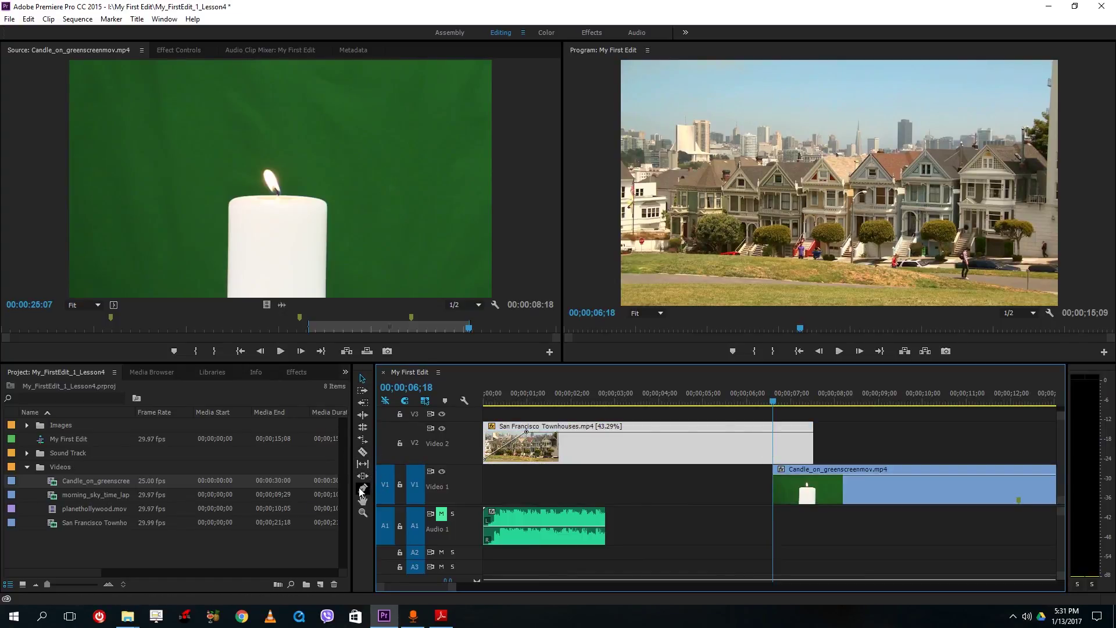
left_click(772, 431)
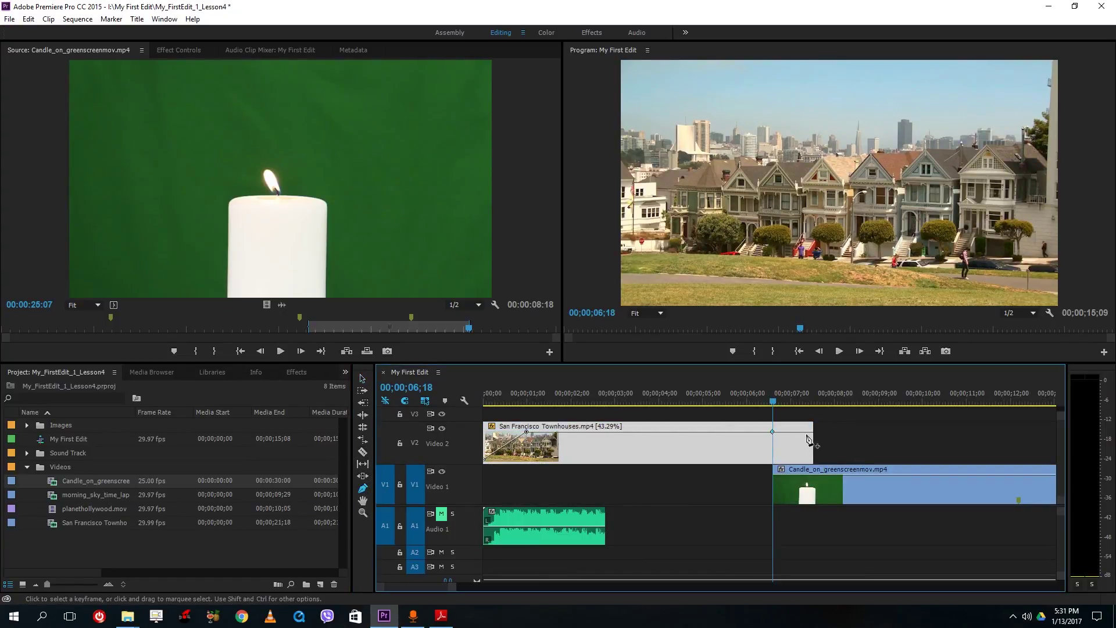
left_click_drag(813, 433, 812, 461)
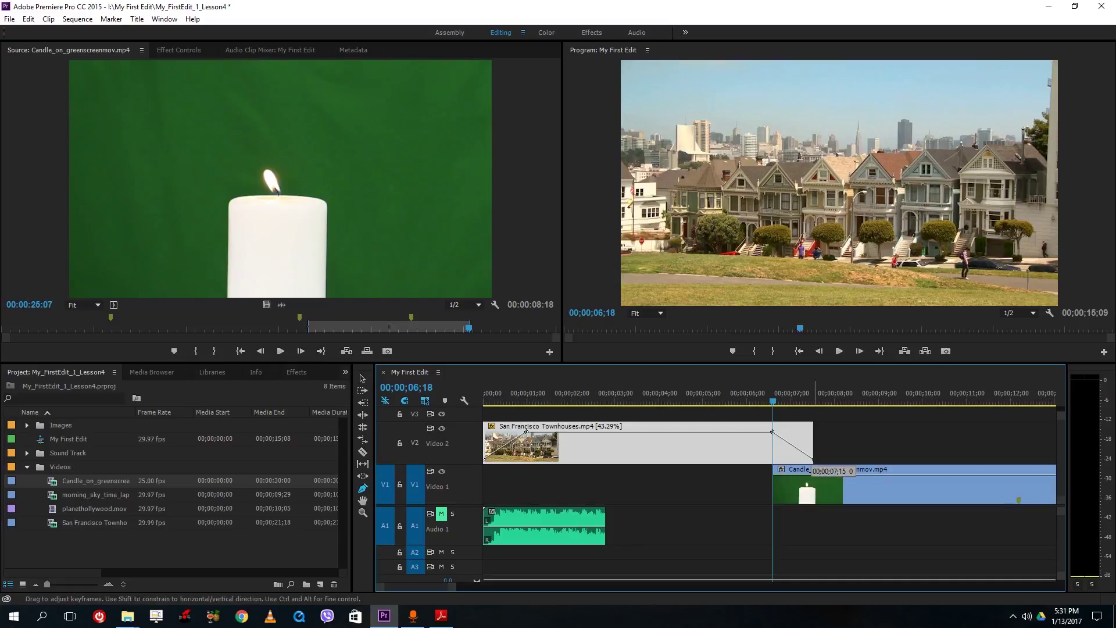
Play the sequence from just before the overlap to preview the fade from the townhouses to the candle clip
left_click_drag(773, 401, 730, 401)
left_click(838, 351)
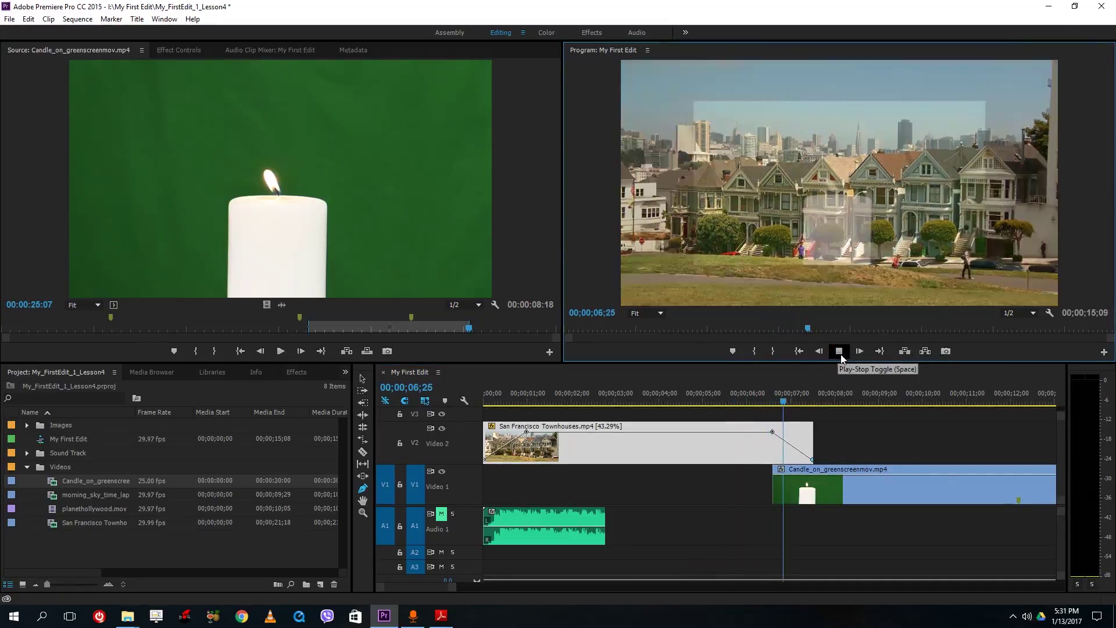
left_click(843, 354)
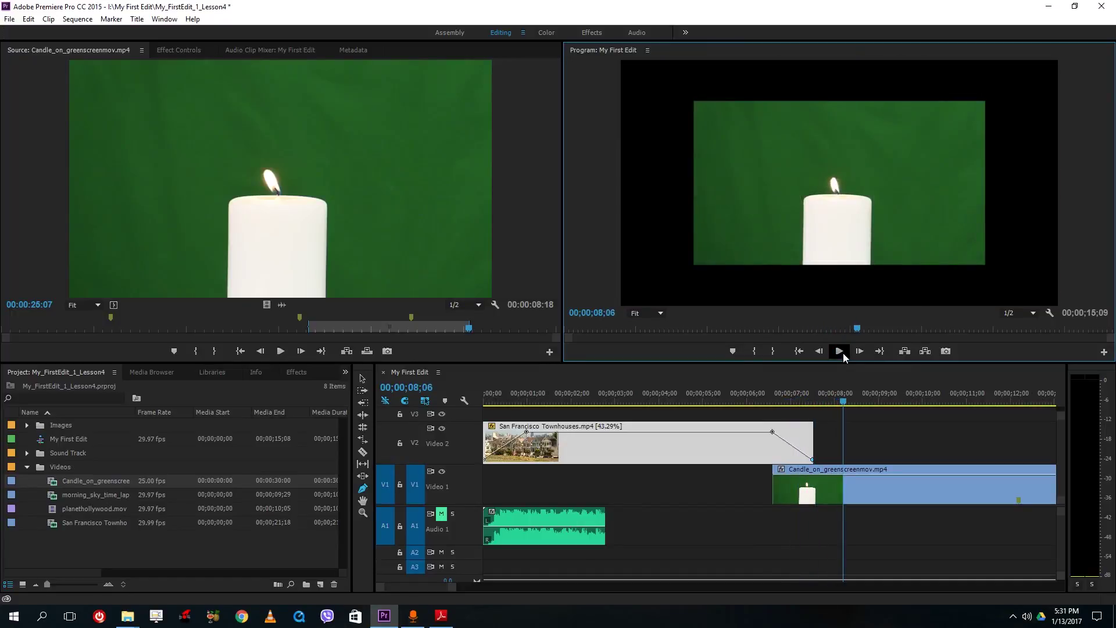
Scale the candle clip on V1 to the frame size and return the playhead to the sequence start
right_click(885, 488)
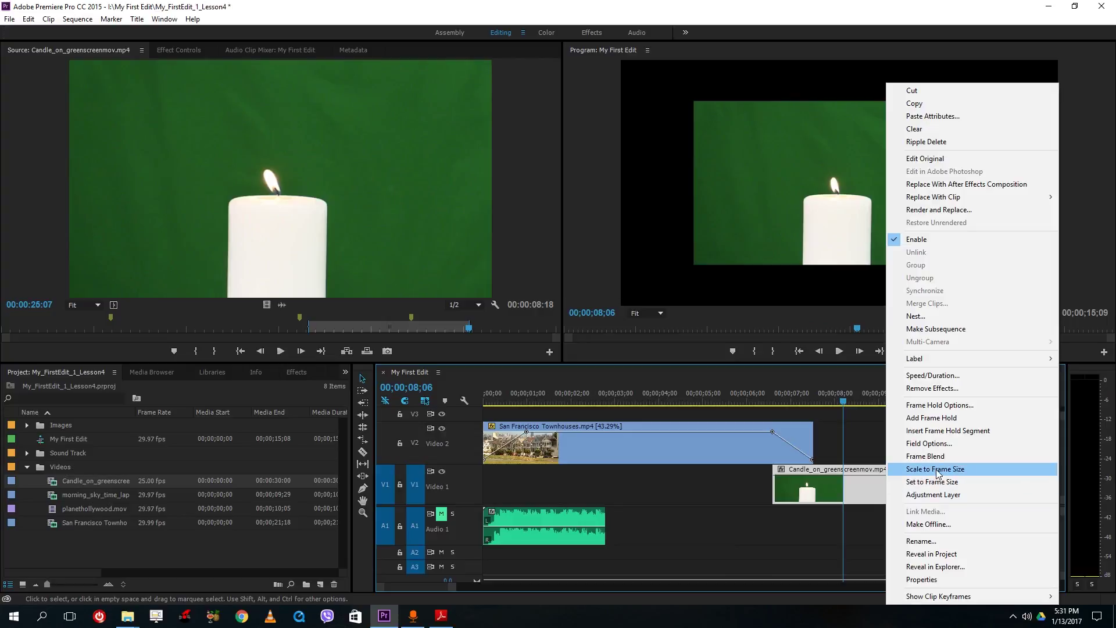
left_click(935, 469)
key("Up")
key("Up")
key("Up")
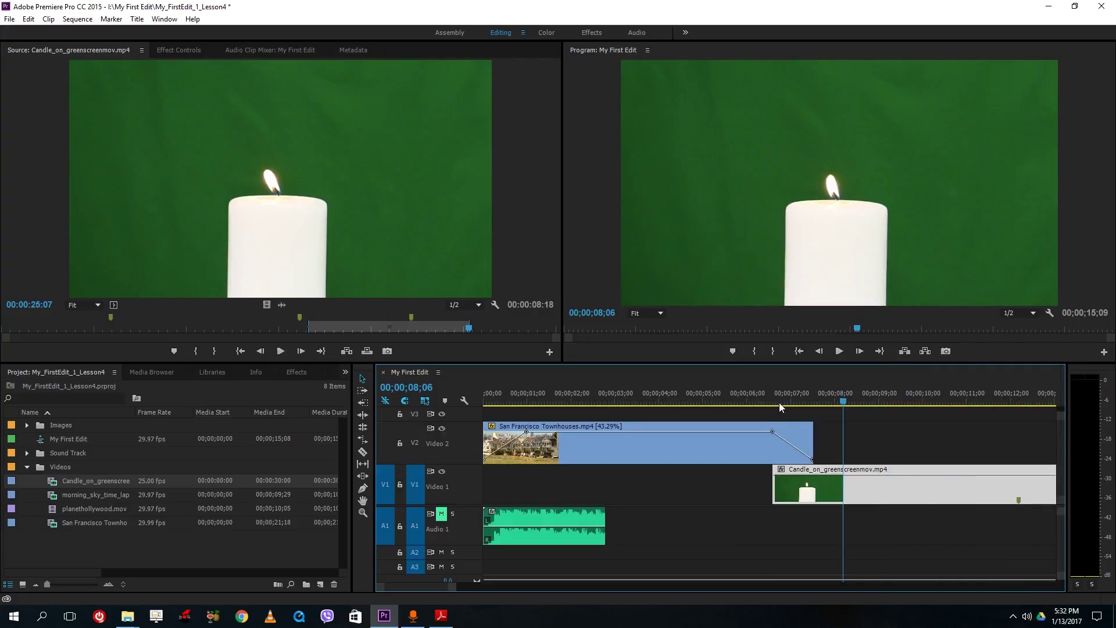
Play the opening fade-in and the fade between the townhouses and candle clips from about 00;00;06;17
left_click(838, 352)
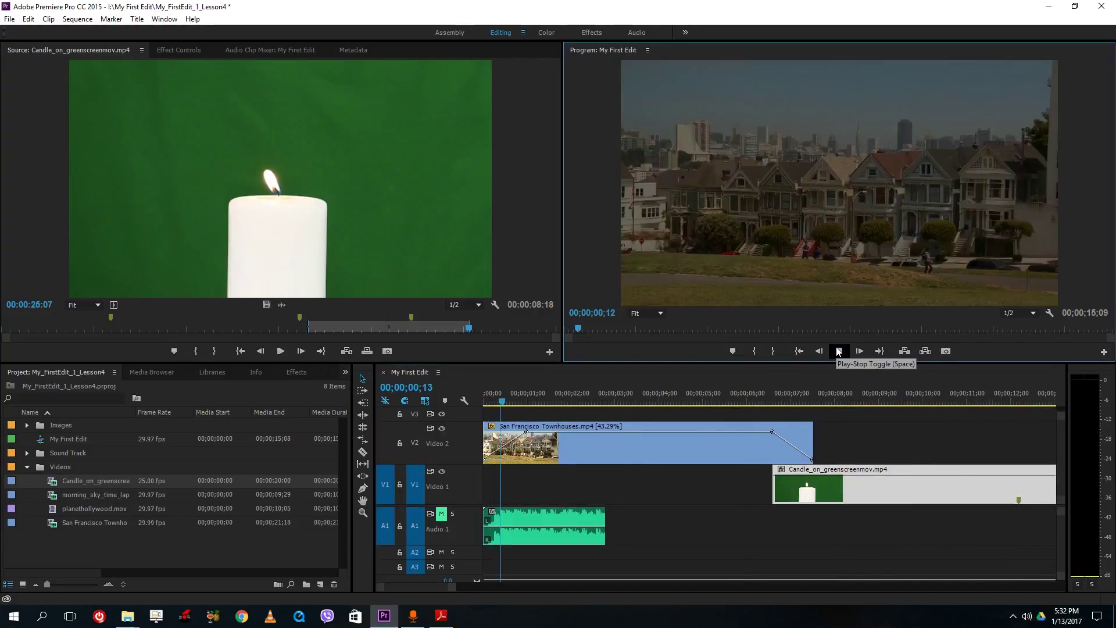
left_click(838, 351)
left_click(765, 407)
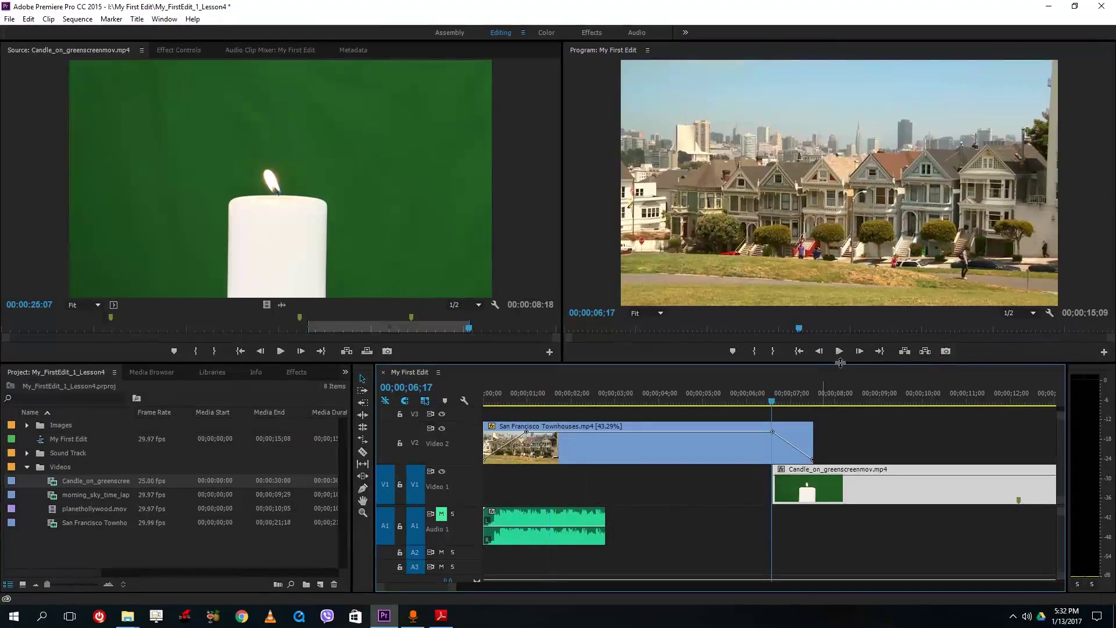
left_click(839, 351)
left_click(839, 351)
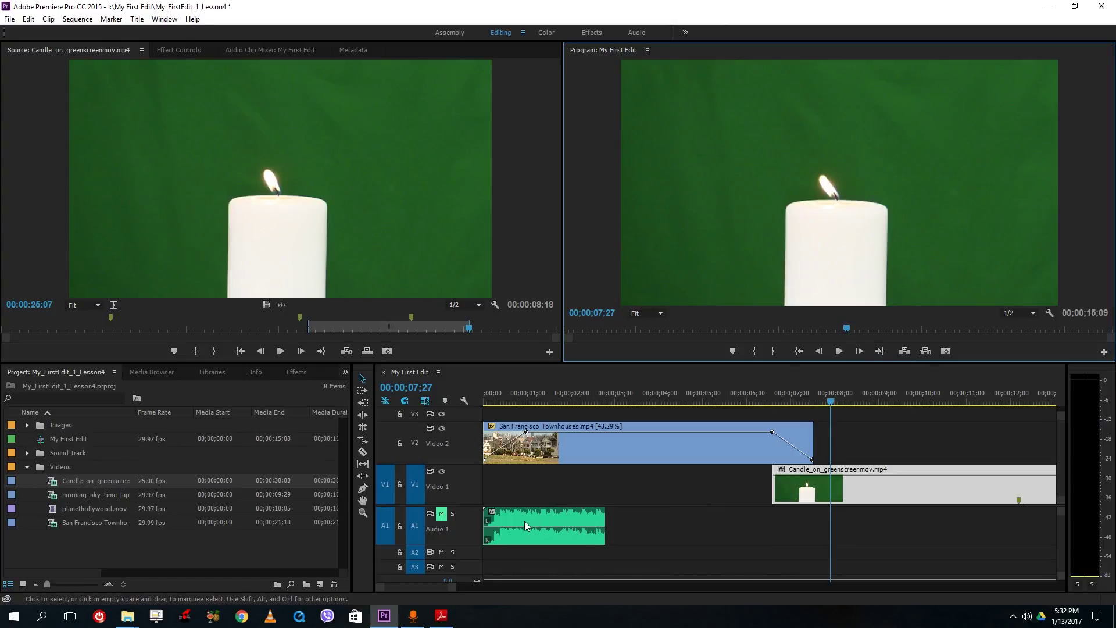
Unmute the Audio 1 track and play the sequence from its start
left_click(438, 533)
key("Home")
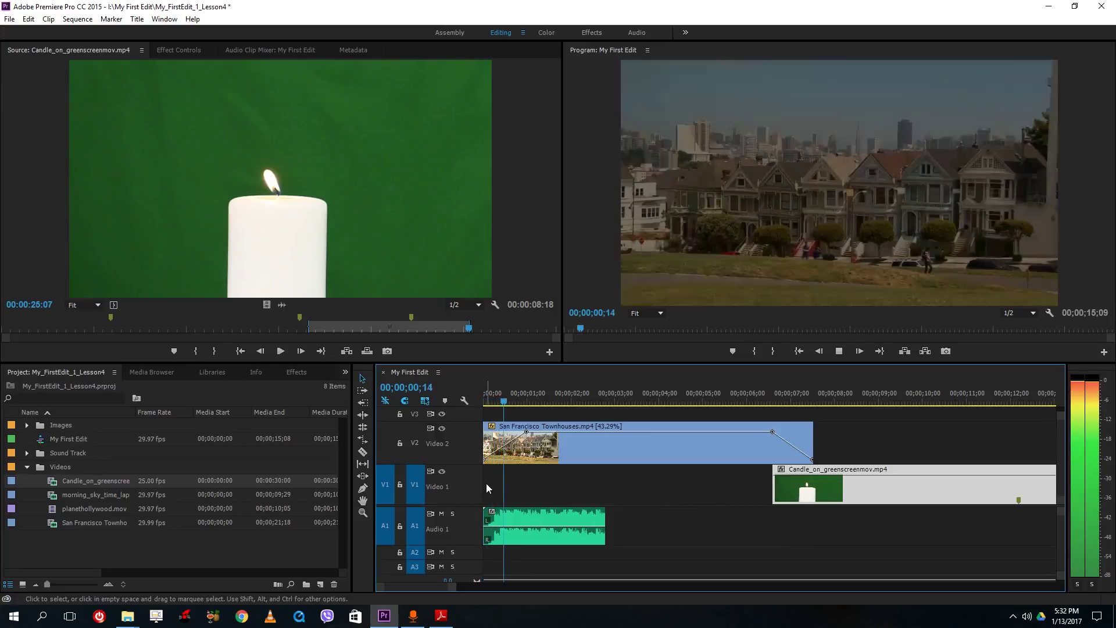
key("space")
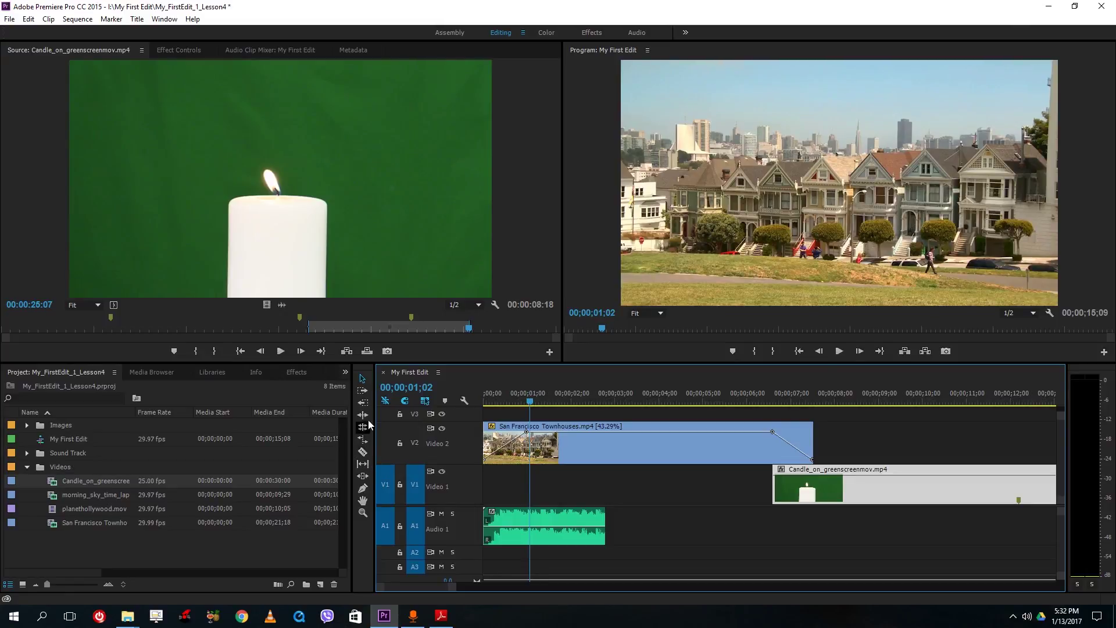
Add two Pen tool volume keyframes within the first second of the A1 clip, lowering the first for an audio fade-in
left_click(363, 488)
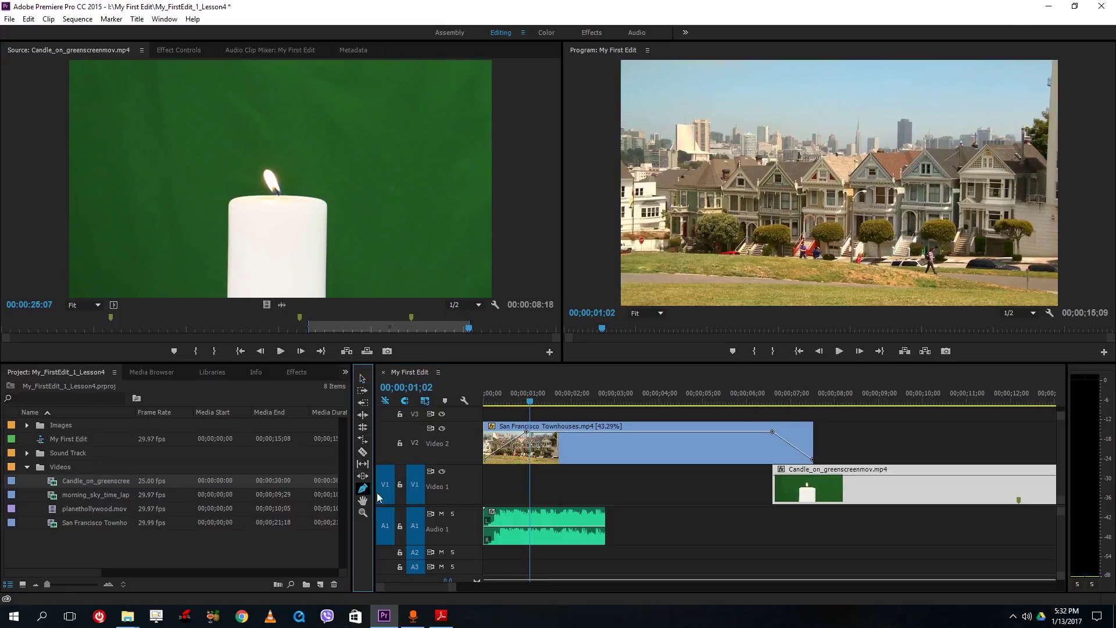
left_click(522, 527)
left_click_drag(505, 529, 493, 540)
Play the audio fade-in from the sequence start and scrub across the overlap of the two video clips
left_click(486, 398)
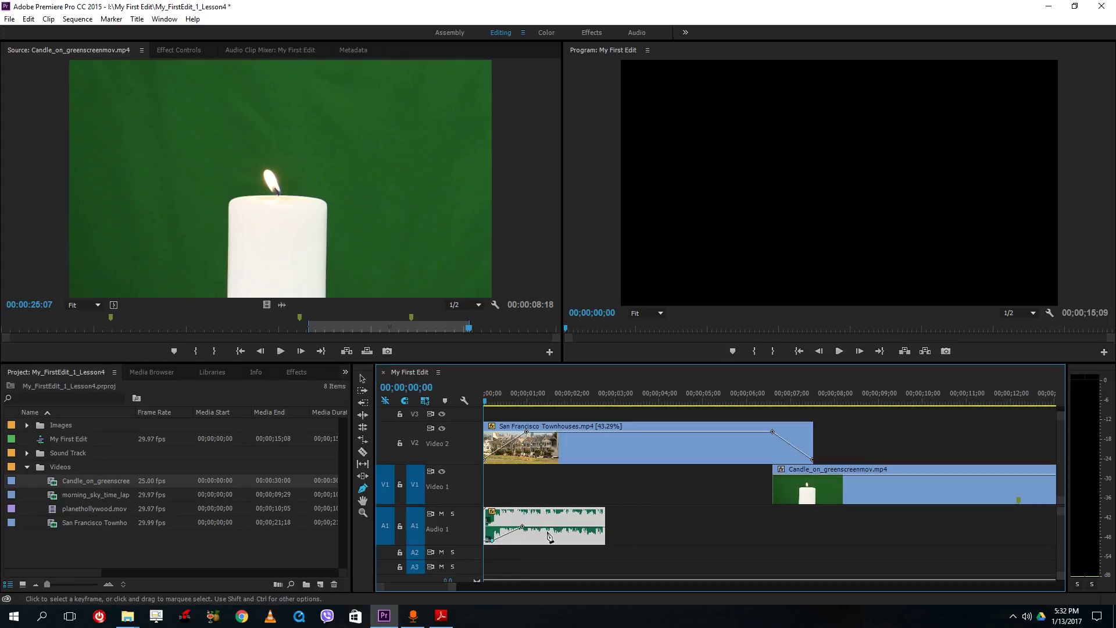
key("space")
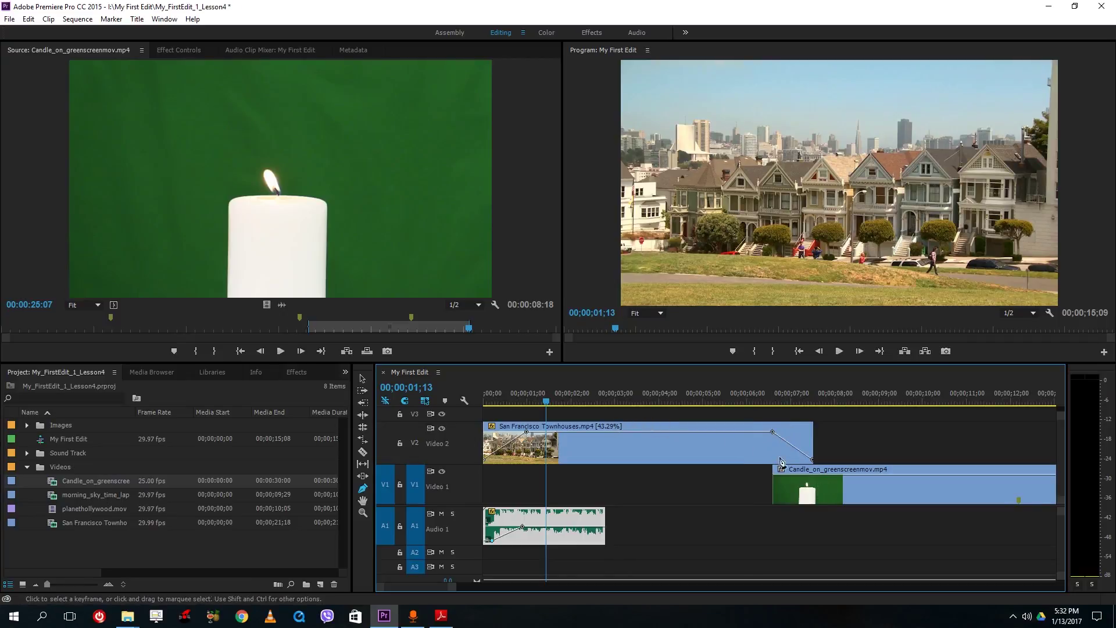
left_click_drag(765, 399, 762, 396)
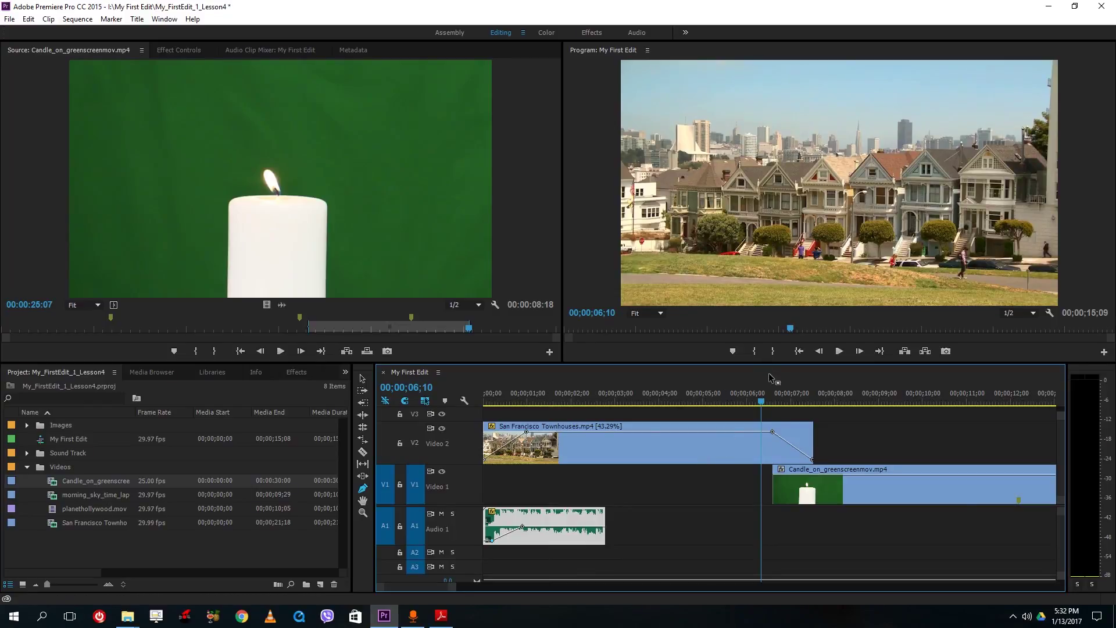
left_click_drag(755, 405, 829, 402)
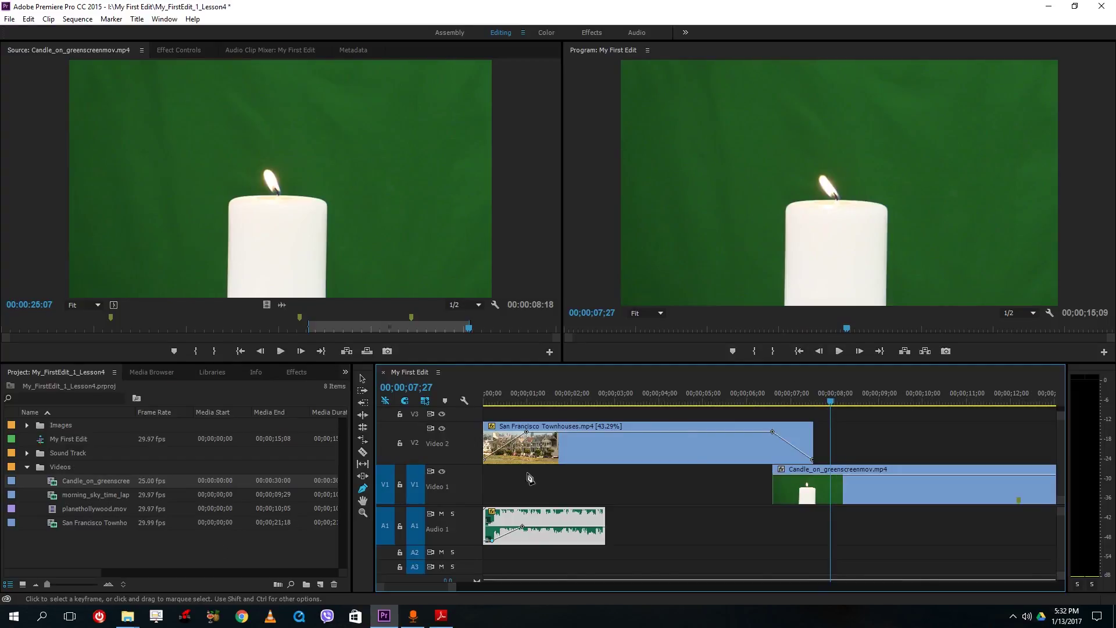
Load Ditch_Diggin.mp3 from the Sound Track bin as the source and mark a 25-second range starting at 00;00;15;13
left_click(27, 451)
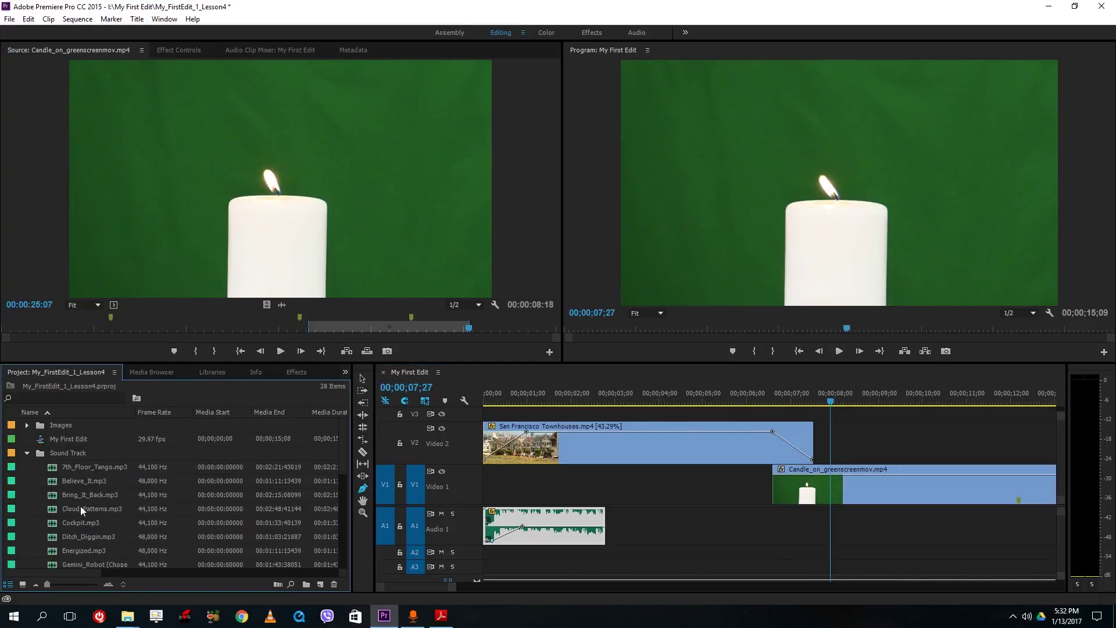
double_click(60, 535)
left_click(143, 327)
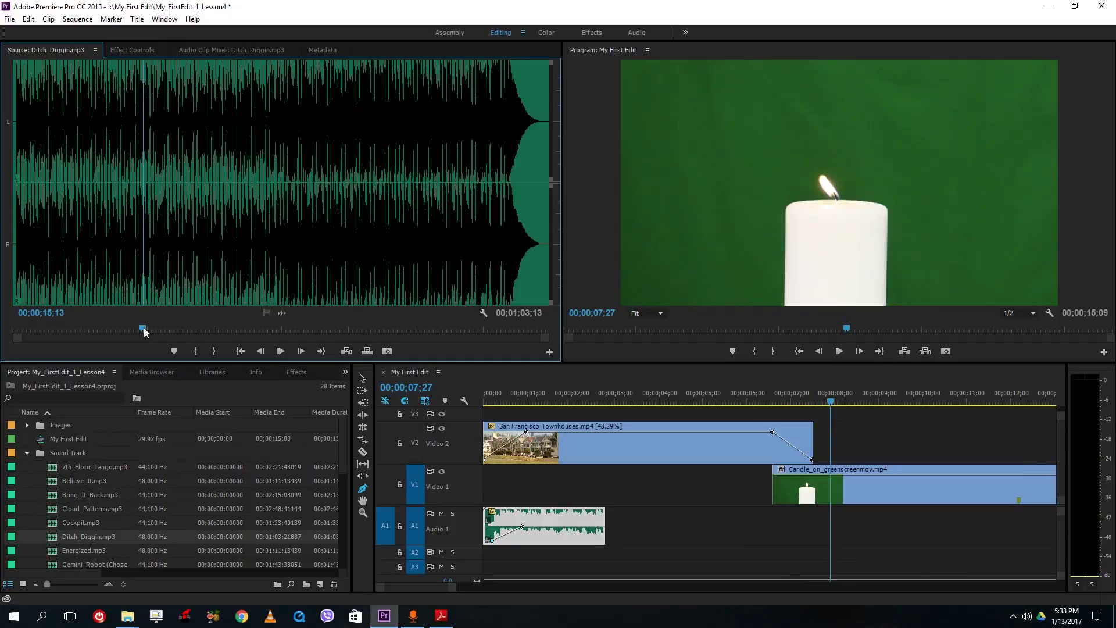
key("i")
left_click(353, 328)
key("o")
key("space")
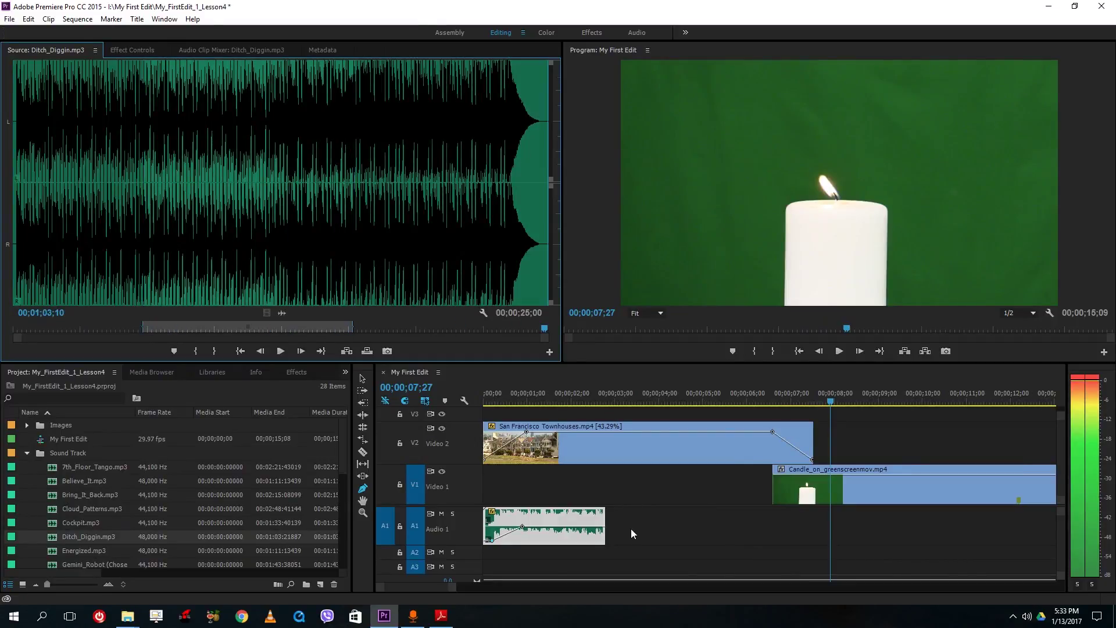
key("space")
Place the marked Ditch_Diggin.mp3 audio on A2 starting at about 00;00;02;08 and expand the track to show its waveform
left_click_drag(281, 315, 590, 557)
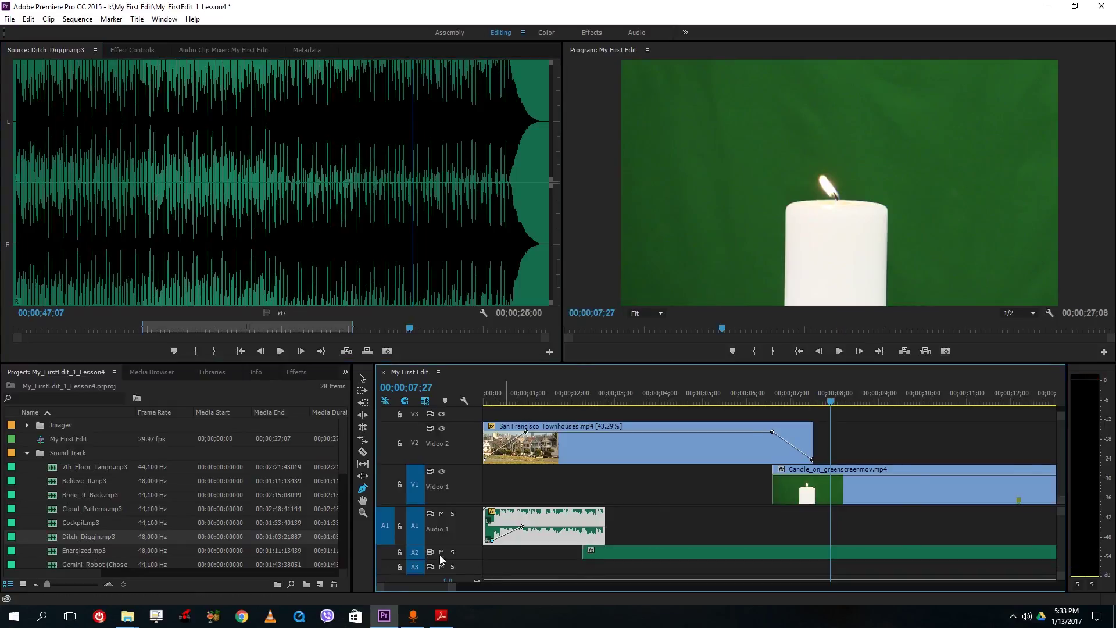
double_click(468, 552)
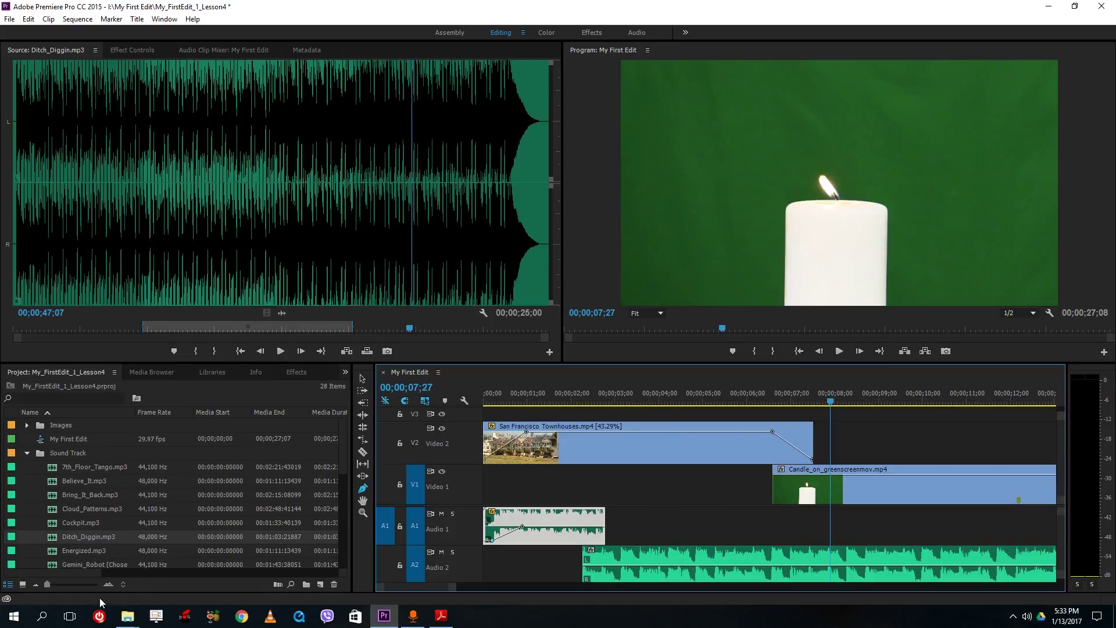
Open the On-Screen Keyboard app to view its key layout, and close it
left_click(20, 613)
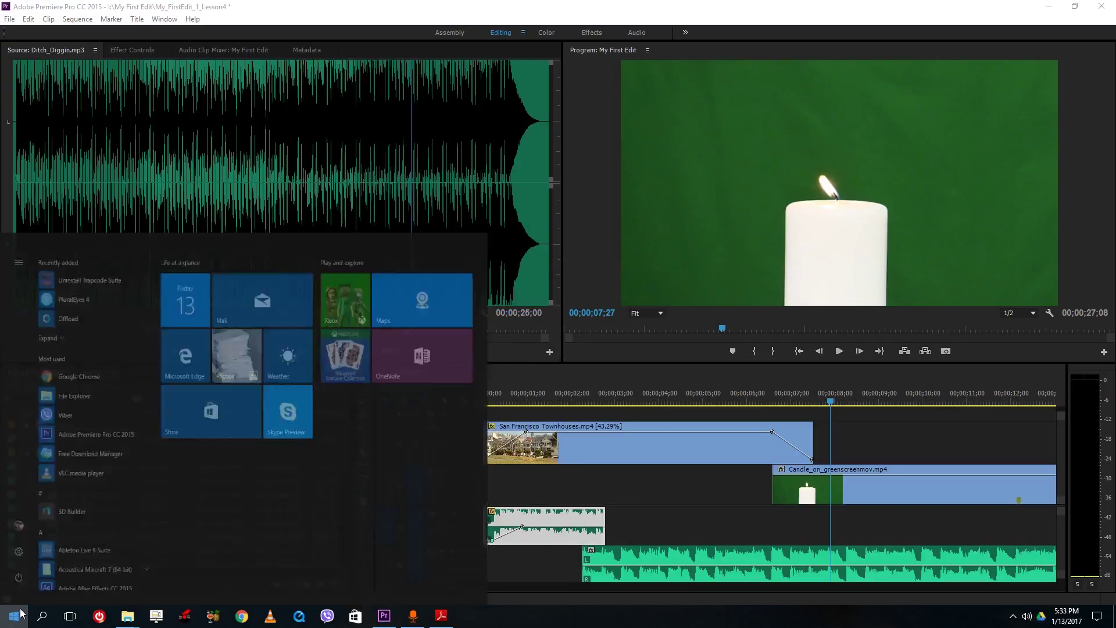
type("keyba")
key("BackSpace")
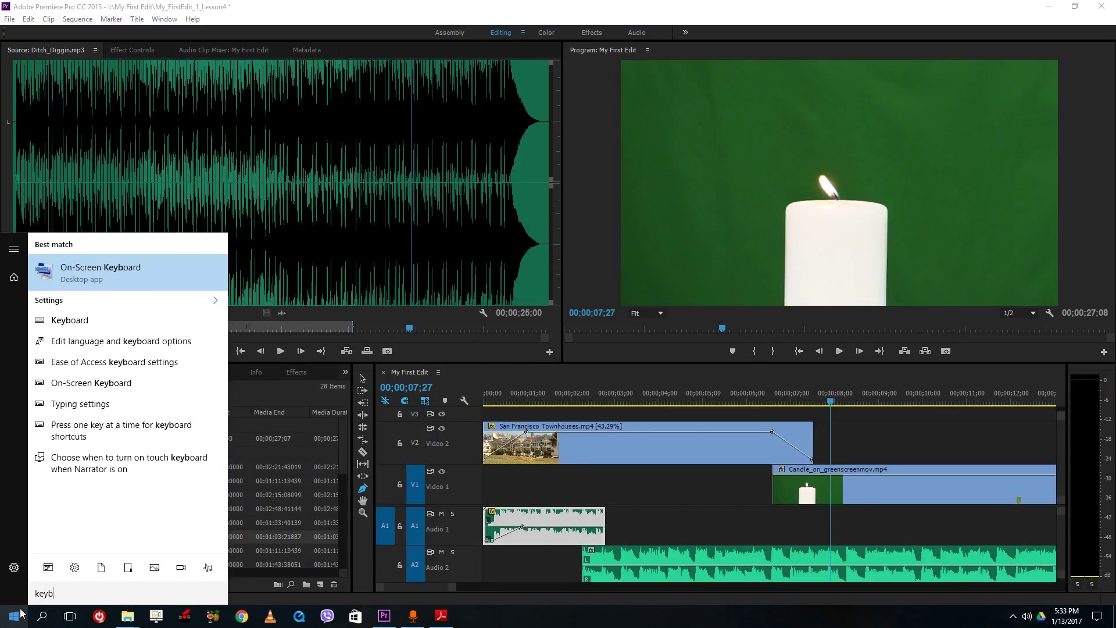
key("Return")
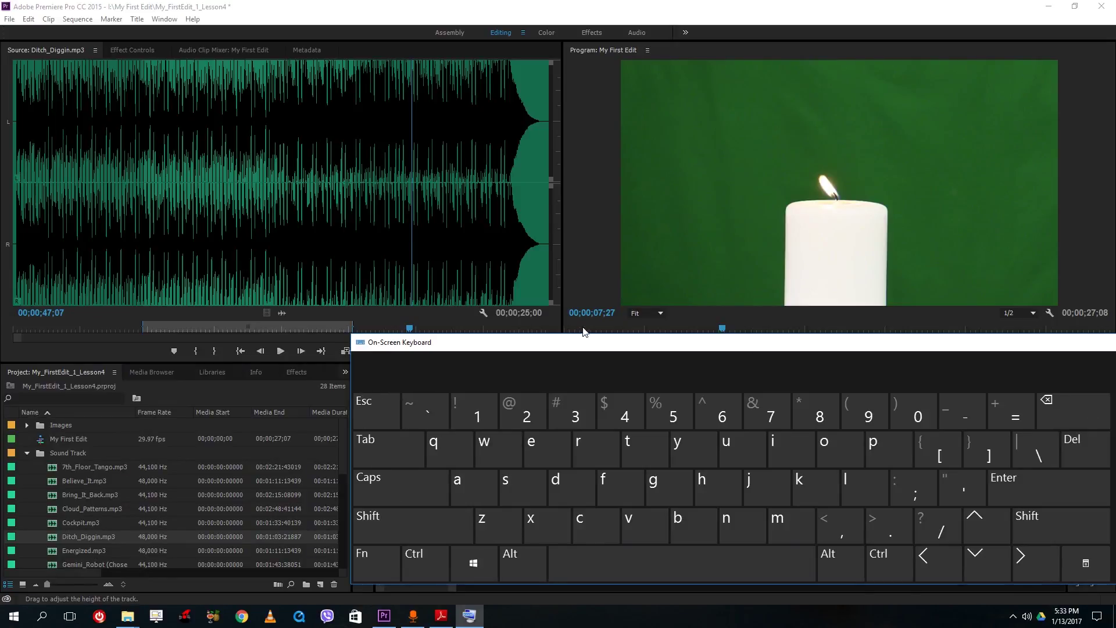
left_click(857, 362)
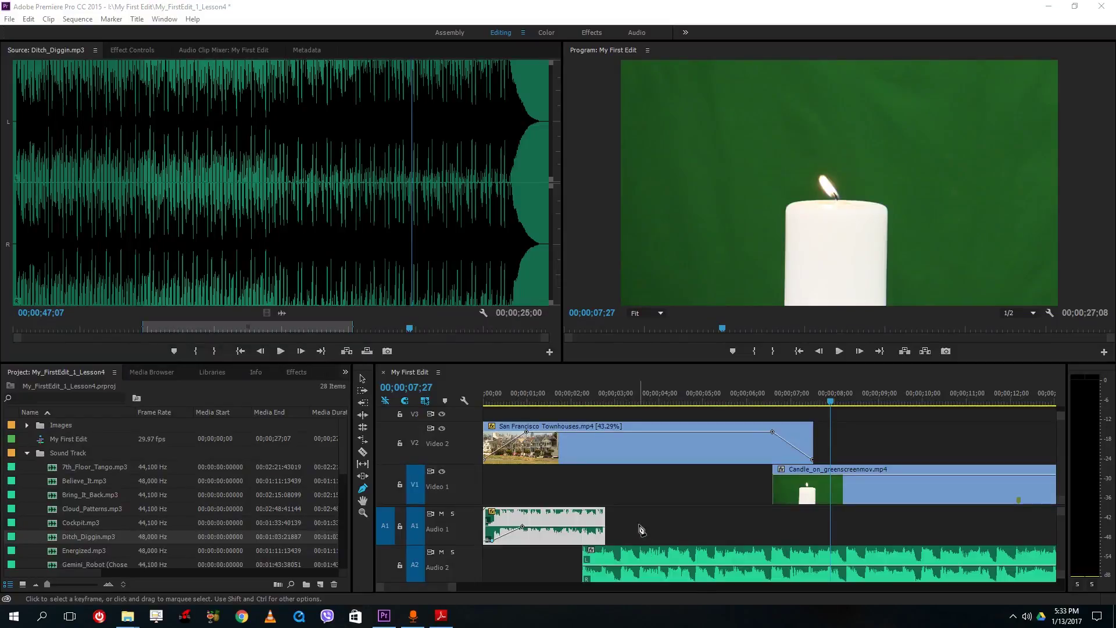
Switch to the Selection tool, and maximise and restore the Timeline, Program, Source and Project panels in turn
left_click(362, 378)
left_click(693, 504)
key("grave")
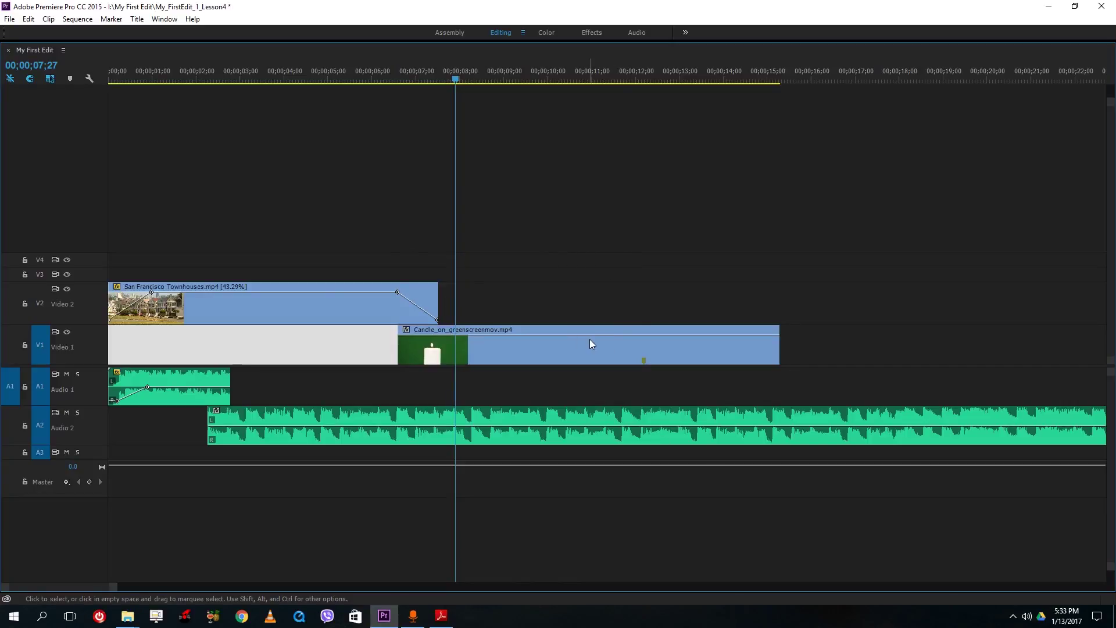
key("grave")
key("grave")
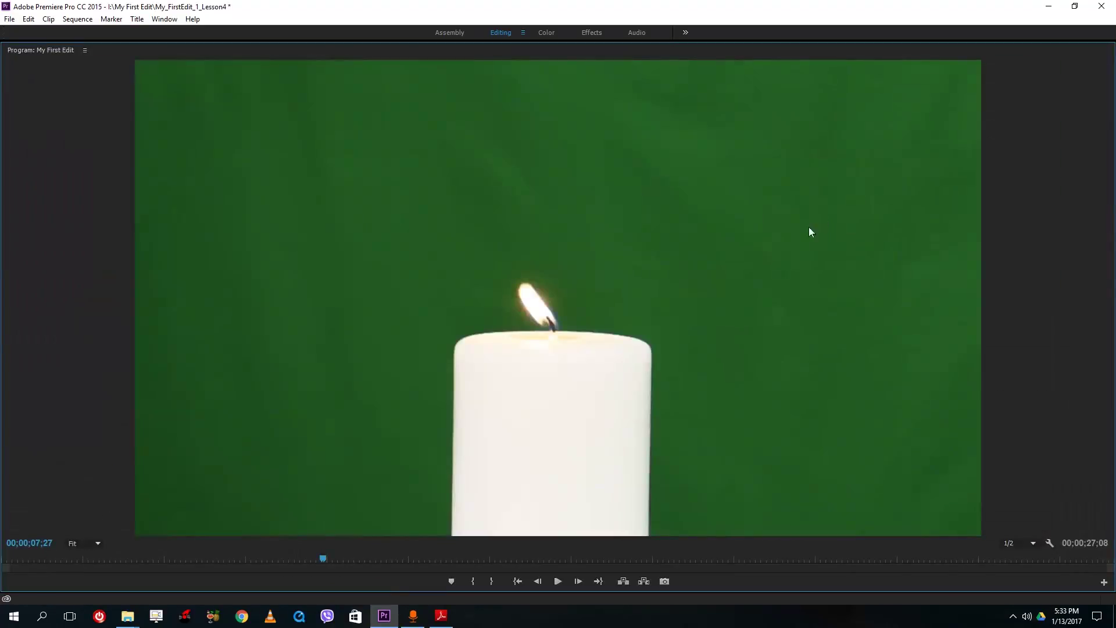
key("grave")
key("grave")
key("grave")
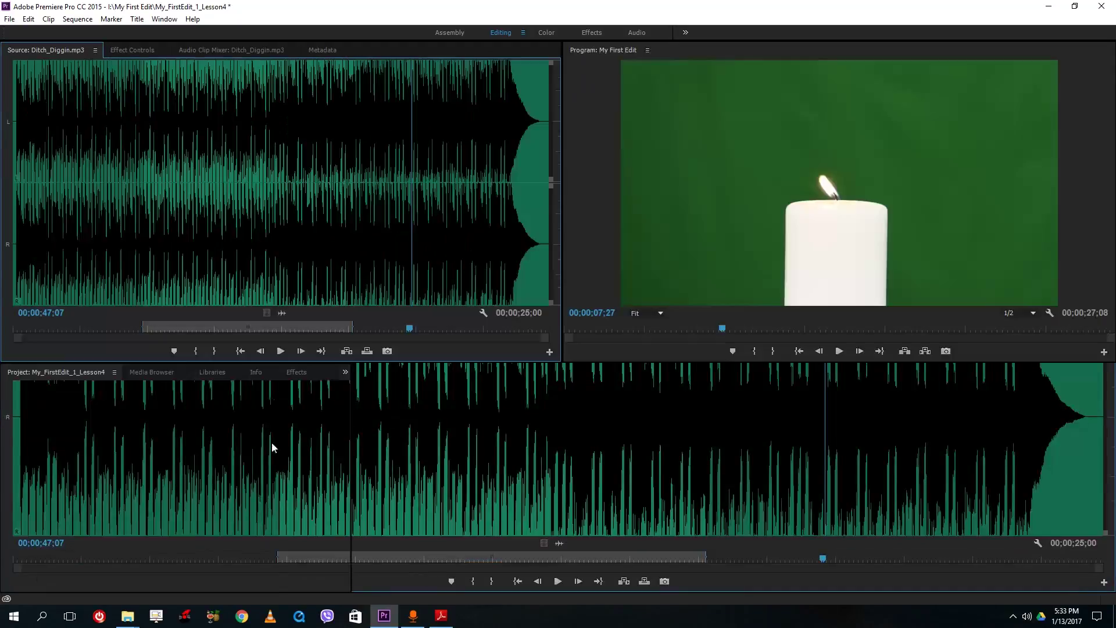
key("grave")
key("grave")
Save the project and maximise the Timeline panel for editing with the Pen tool
key("ctrl+s")
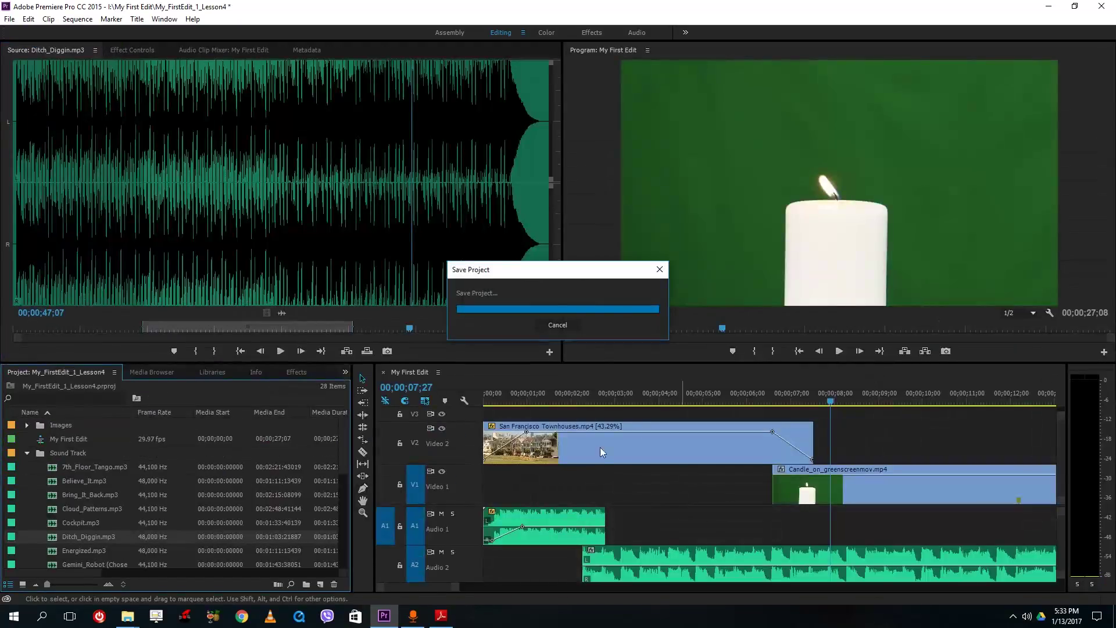
key("grave")
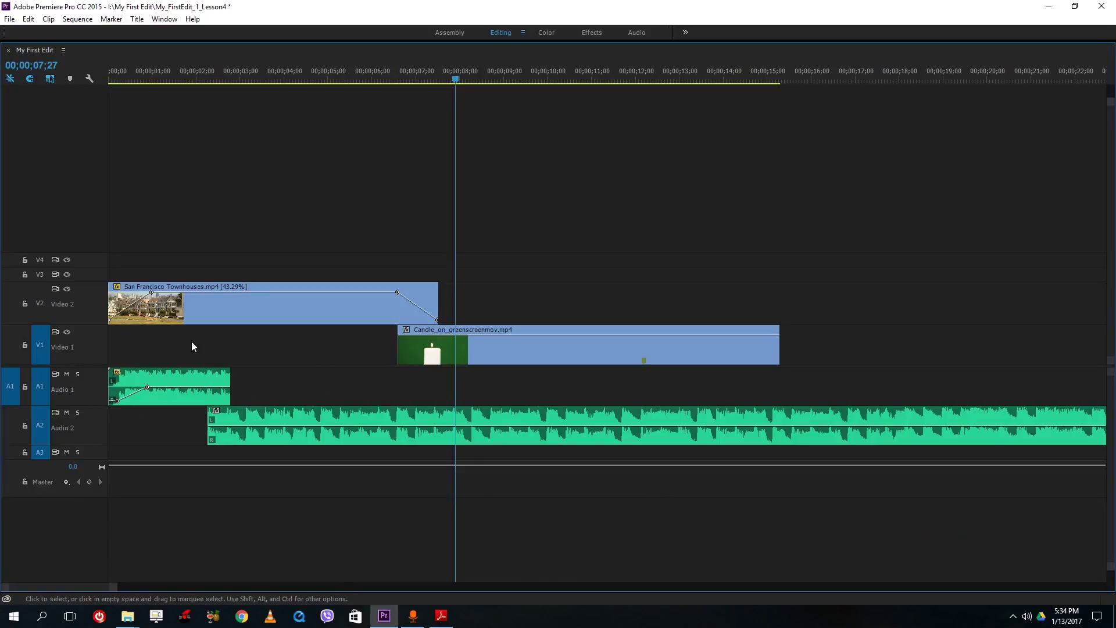
key("grave")
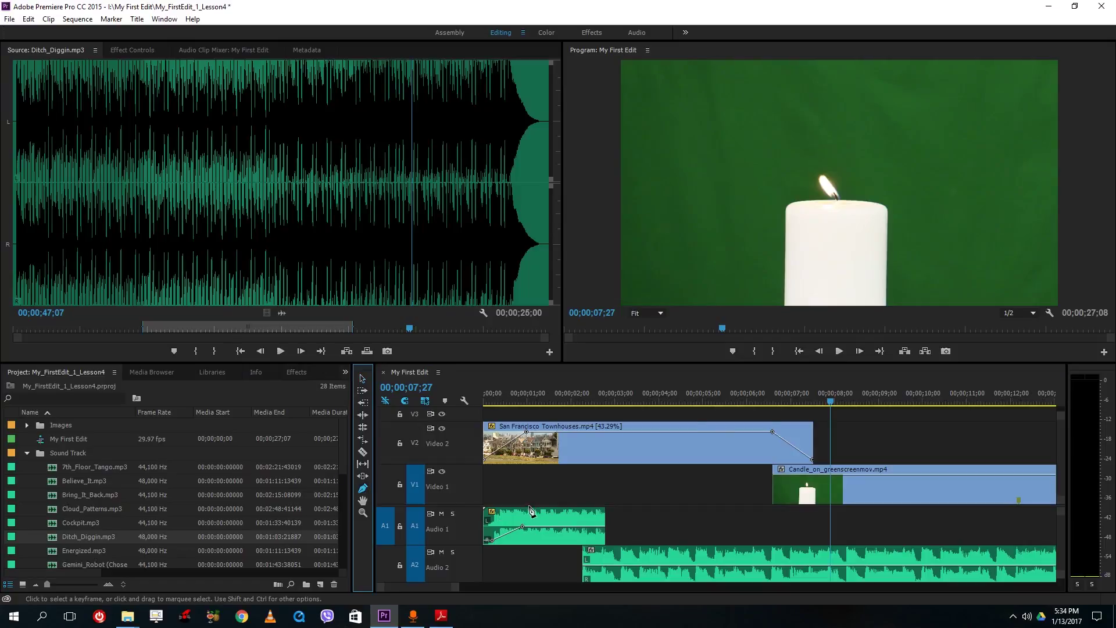
key("grave")
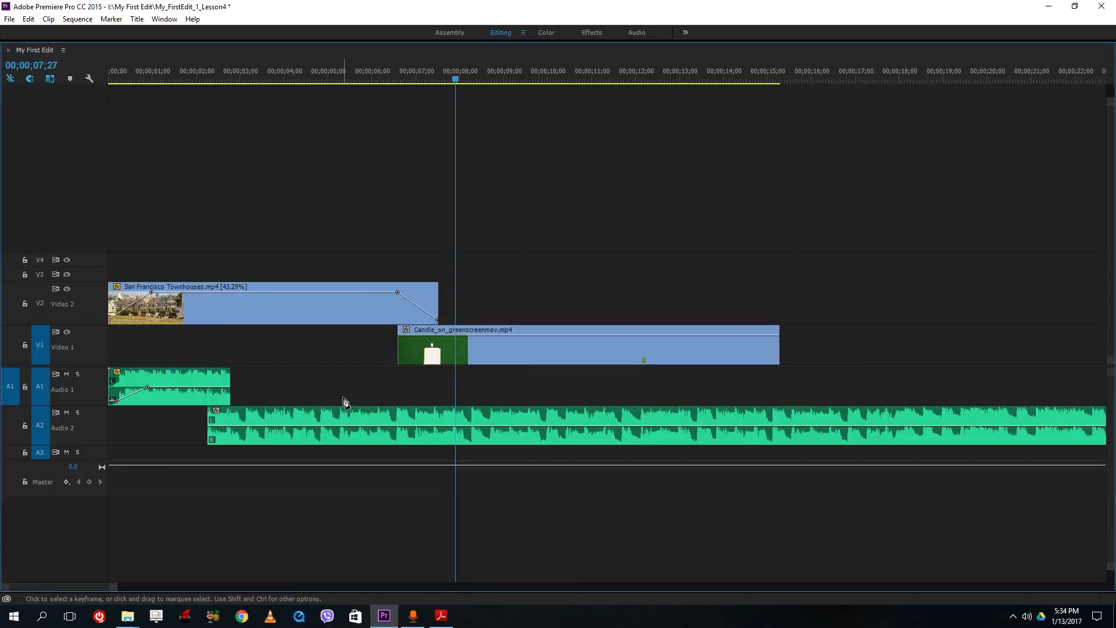
Add Pen tool volume keyframes on the A1 clip where A2 begins and at its end, lowering the last for a fade-out
left_click(208, 388)
left_click(227, 388)
left_click_drag(229, 389, 228, 401)
Play the audio overlap from 00;00;01;28 to check the fade-out of the A1 clip
left_click_drag(196, 78, 204, 79)
key("space")
left_click(193, 83)
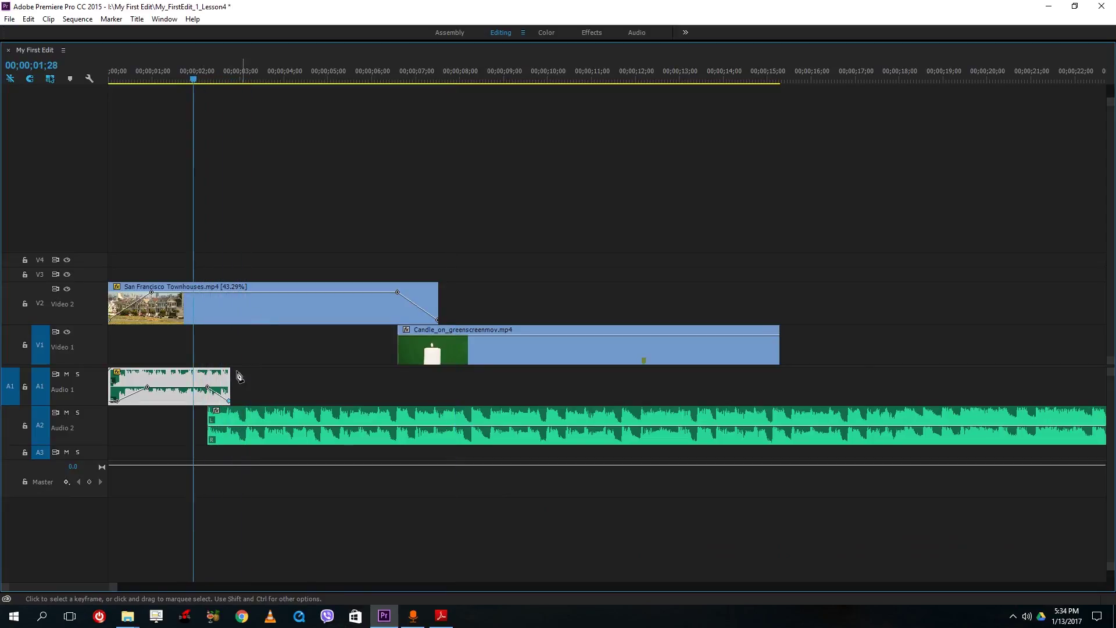
key("space")
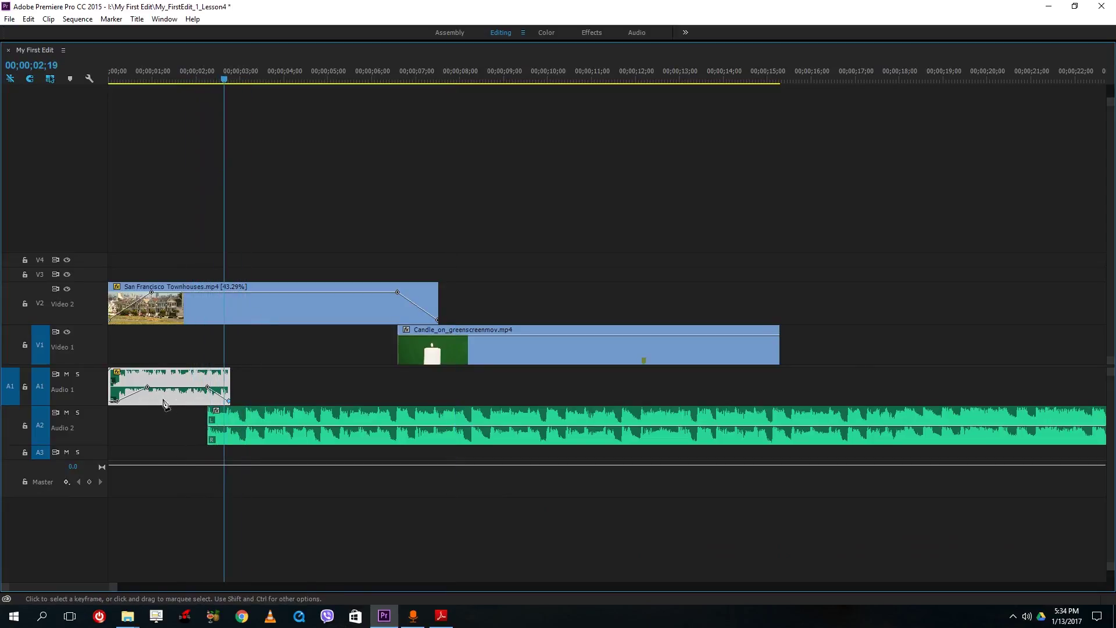
Add two Pen tool volume keyframes at the start of the A2 clip, lowering the first for a fade-in, and play the sequence from its start
left_click(231, 429)
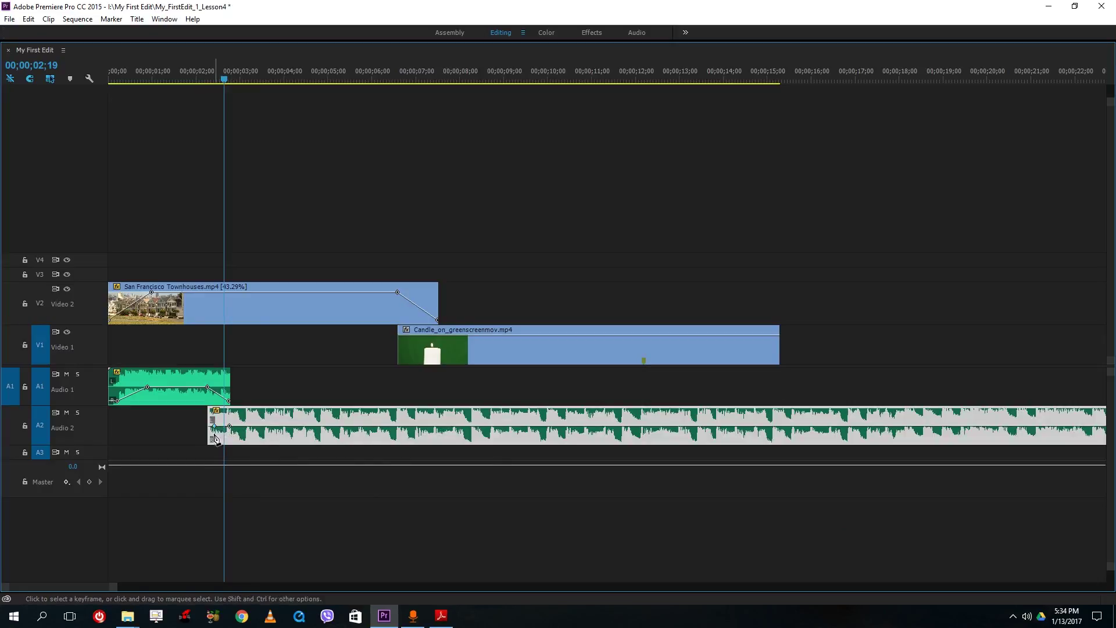
left_click_drag(212, 428, 208, 452)
key("Home")
key("space")
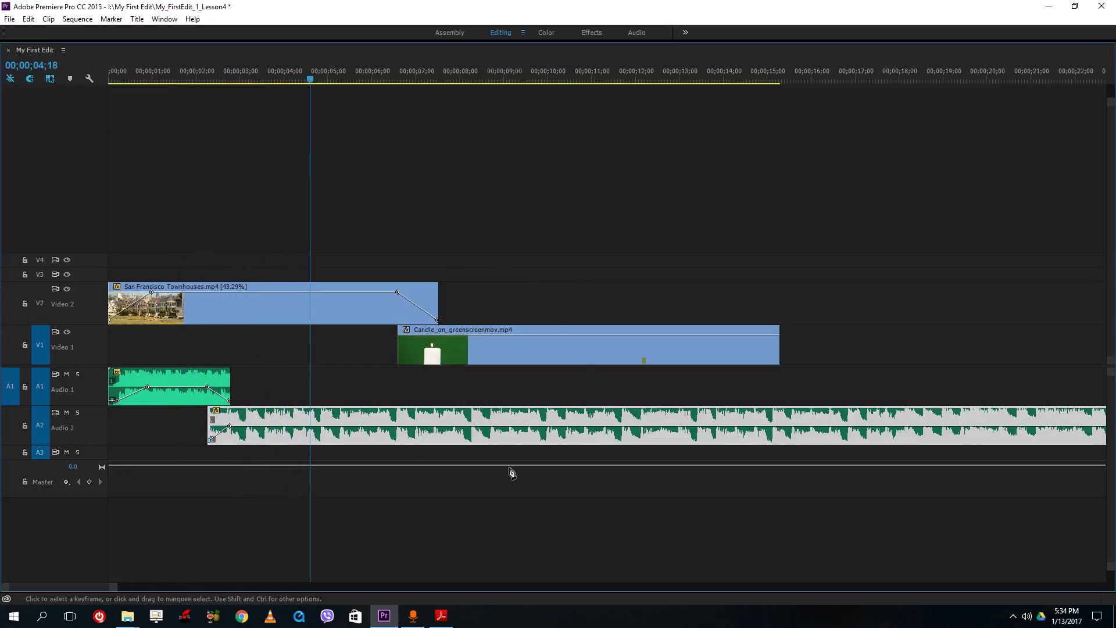
Restore the full panel layout, scrub the audio overlap back to 00;00;02;14 and return to the Selection tool
key("grave")
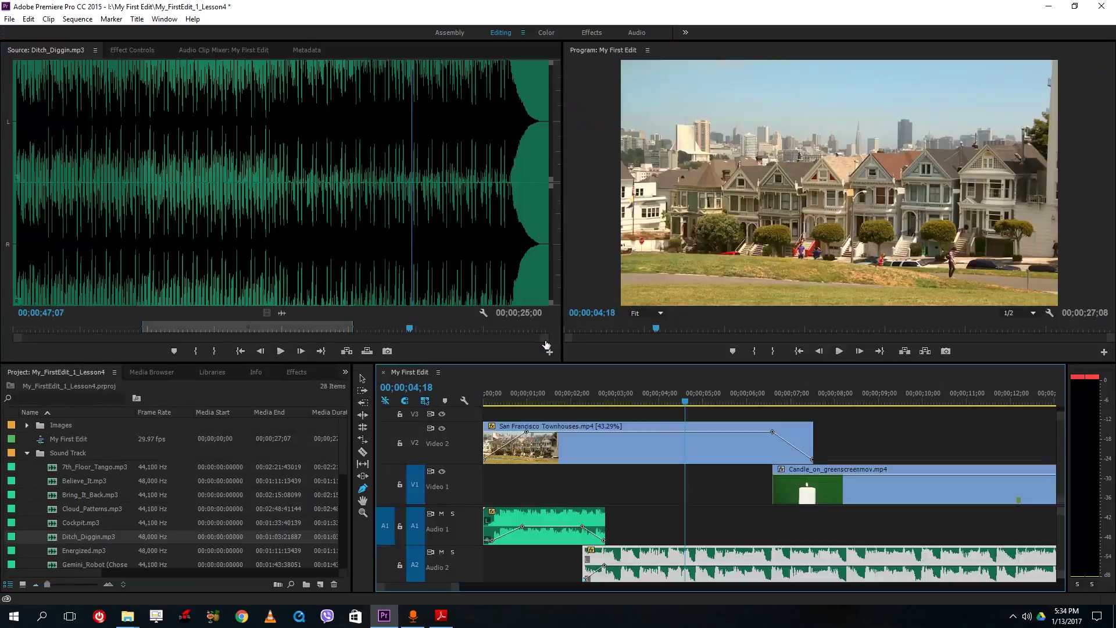
left_click(605, 401)
left_click_drag(605, 401, 591, 401)
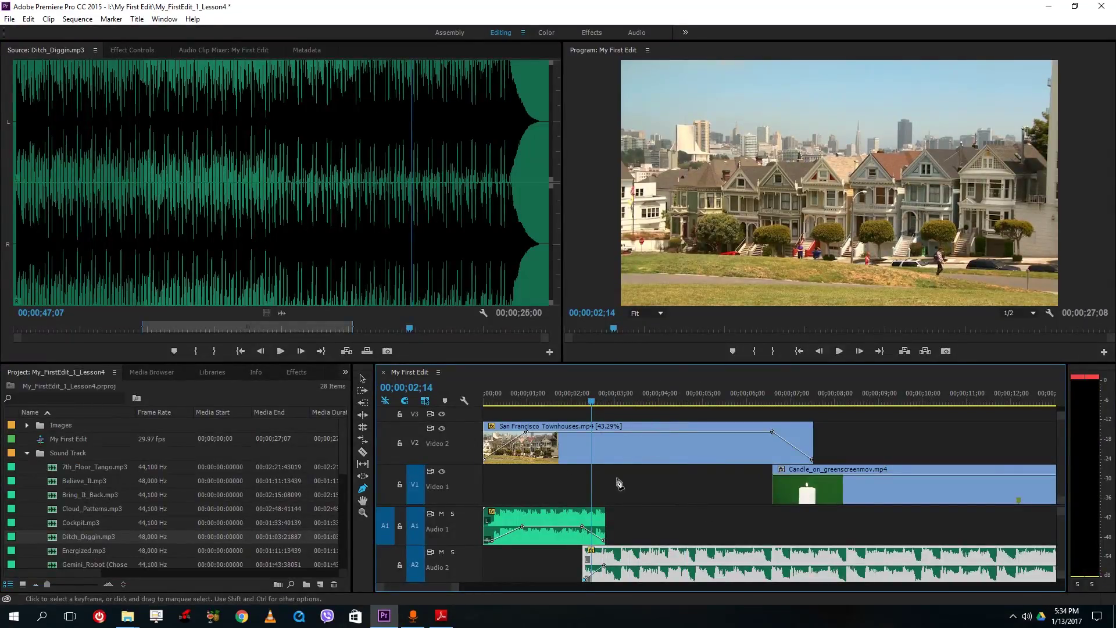
left_click(362, 379)
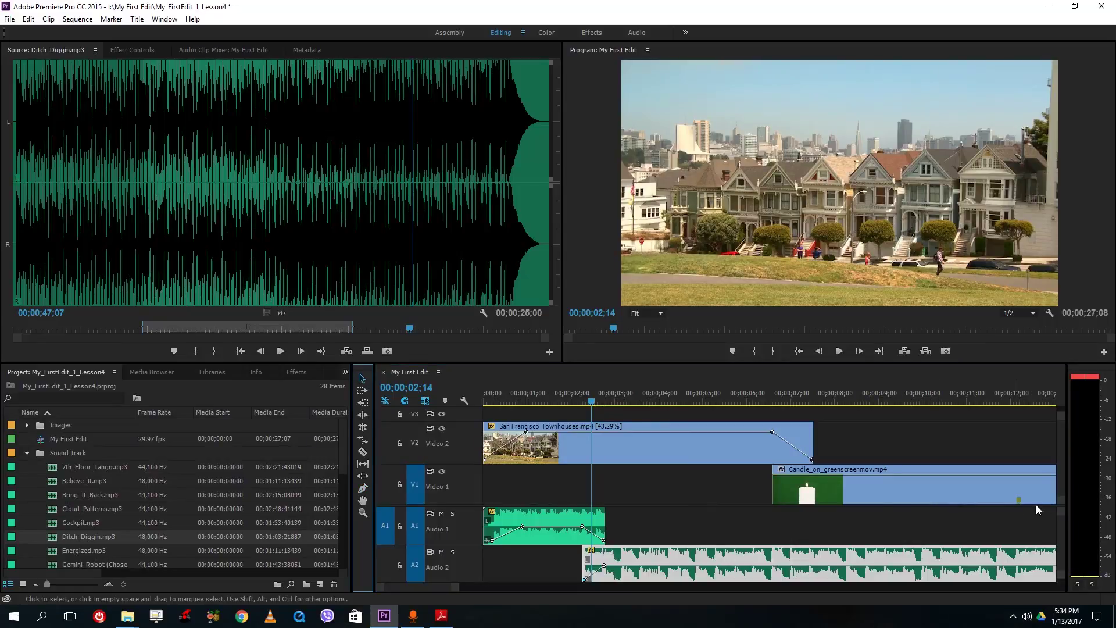
Delete all video and audio clips from the My First Edit sequence
left_click_drag(944, 426, 577, 564)
key("Delete")
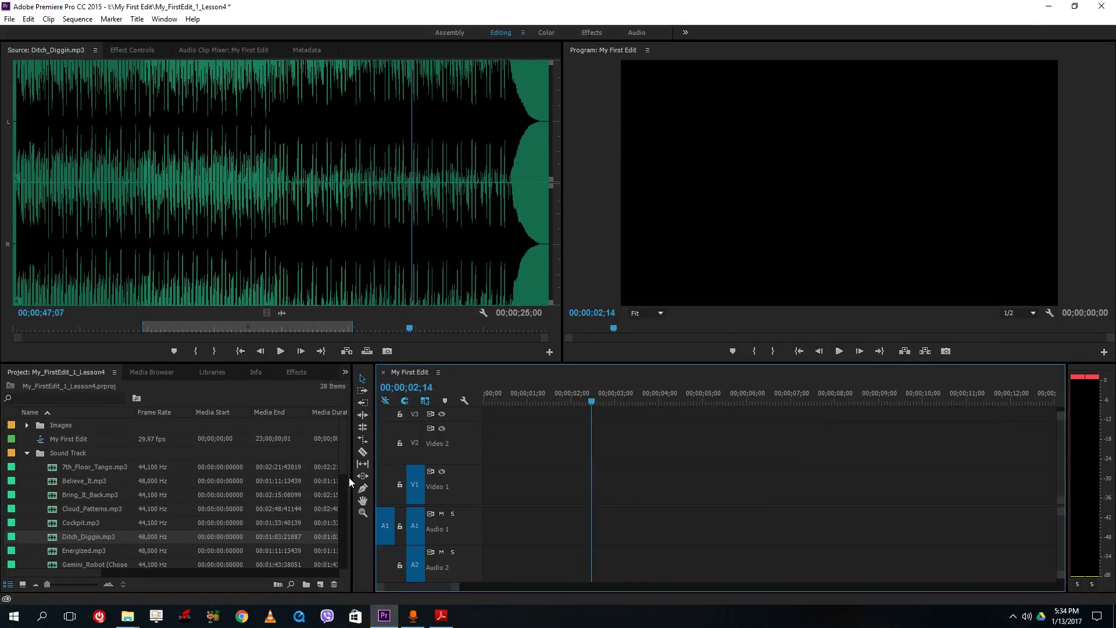
left_click(26, 426)
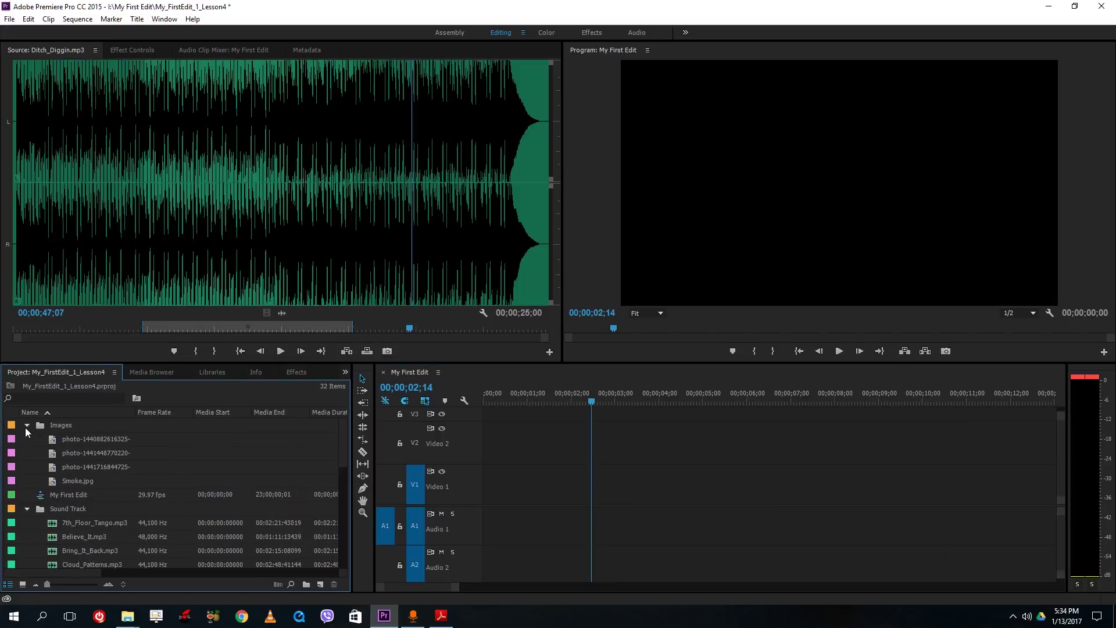
left_click(56, 442)
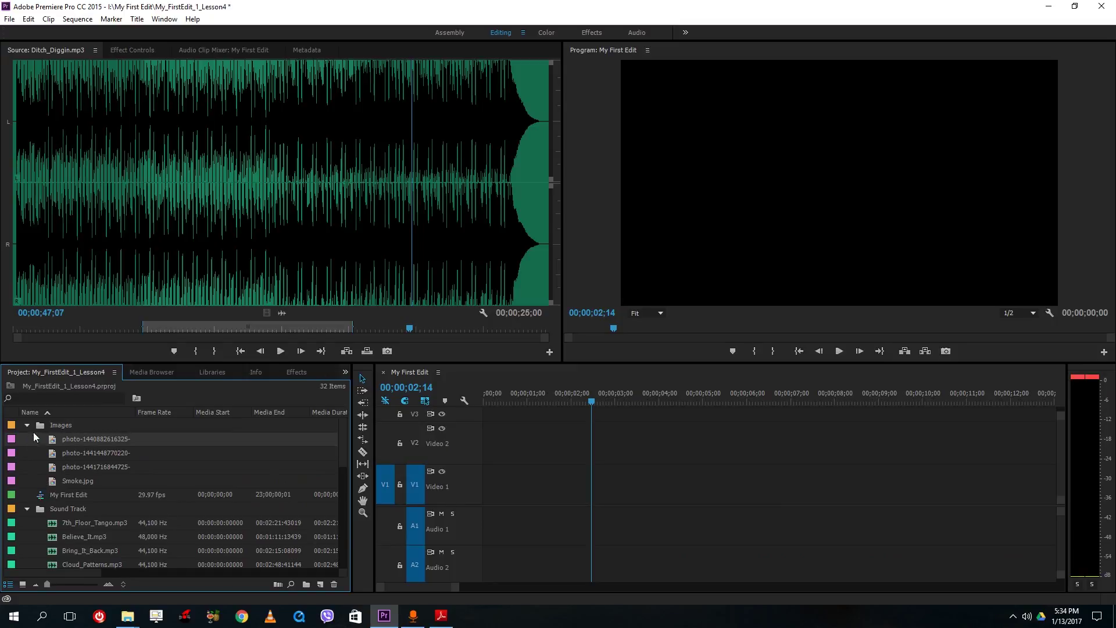
double_click(54, 453)
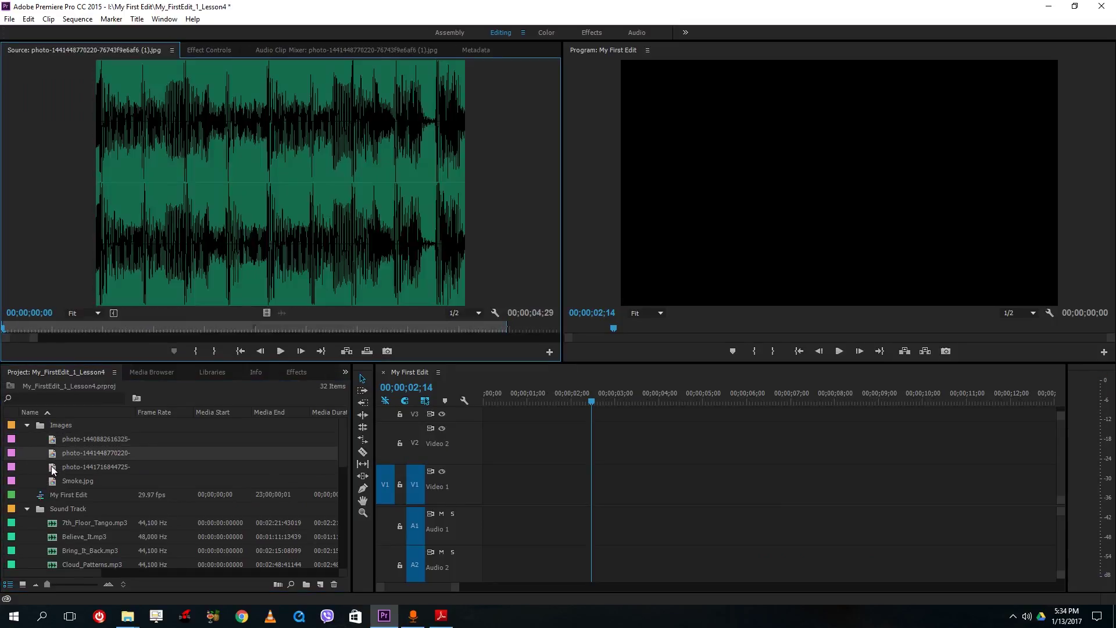
double_click(55, 467)
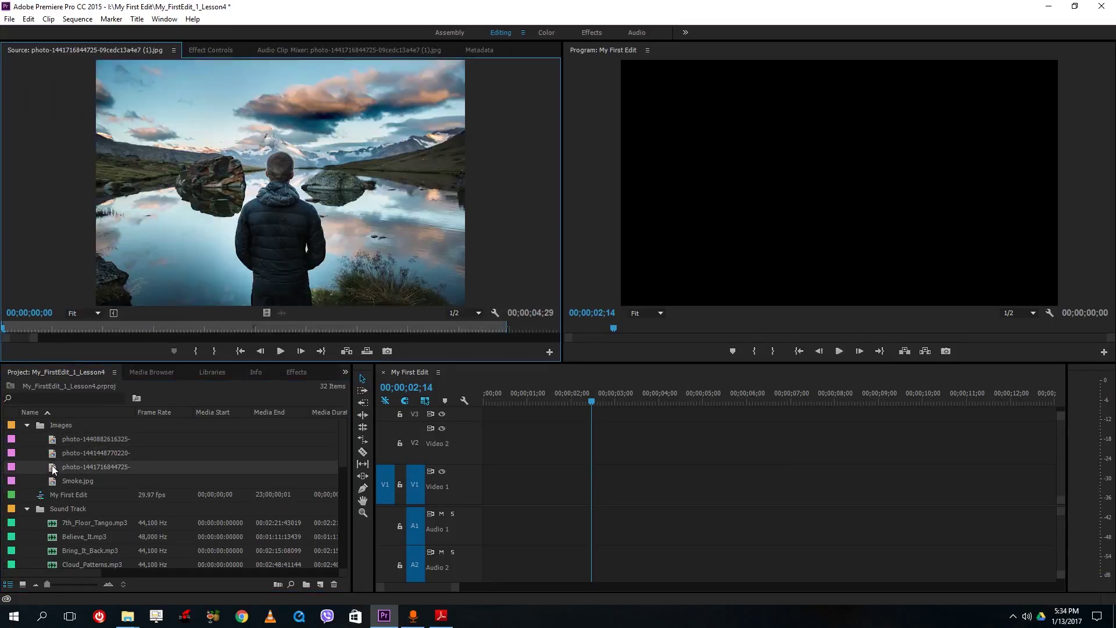
left_click_drag(56, 443, 468, 487)
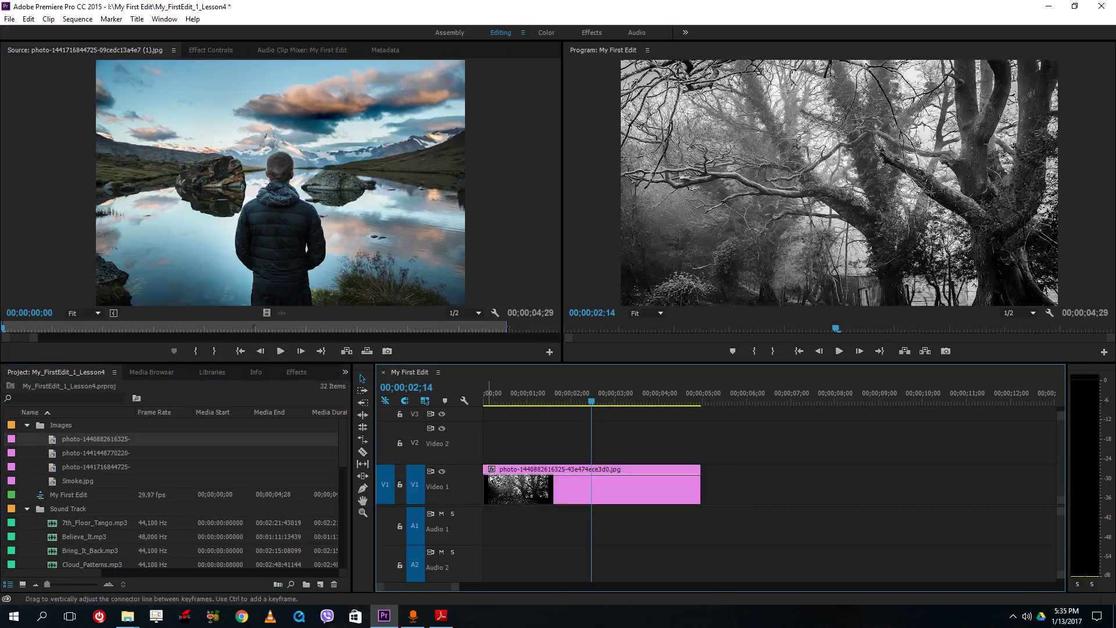
left_click_drag(58, 452, 706, 488)
Scale the tea-and-phone photo down to just wider than the frame and reposition it to fill the picture
left_click(779, 399)
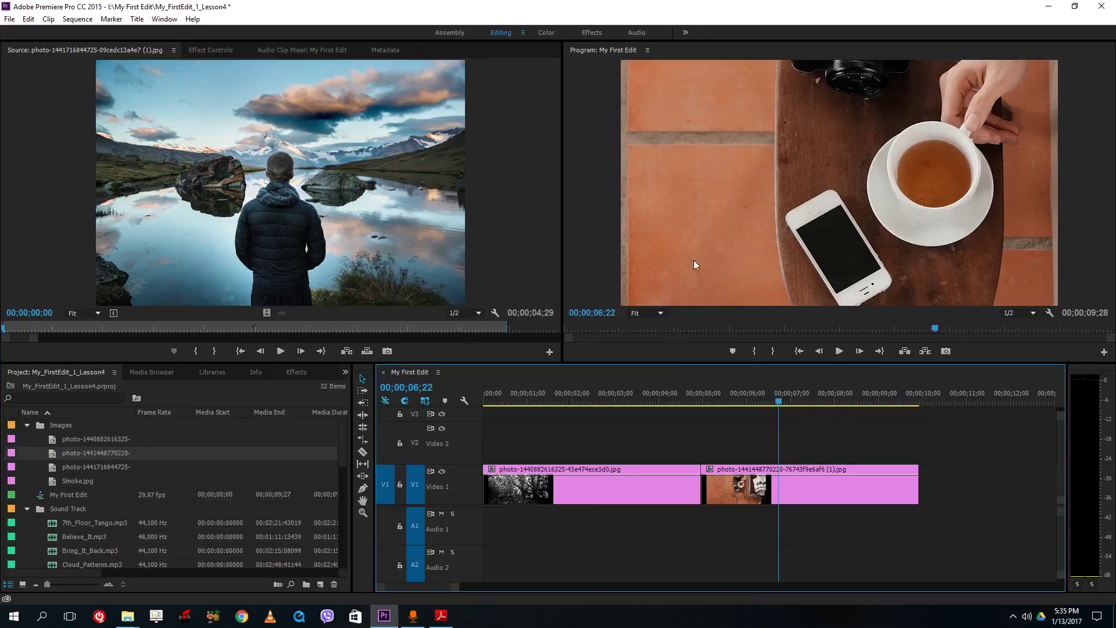
left_click(783, 138)
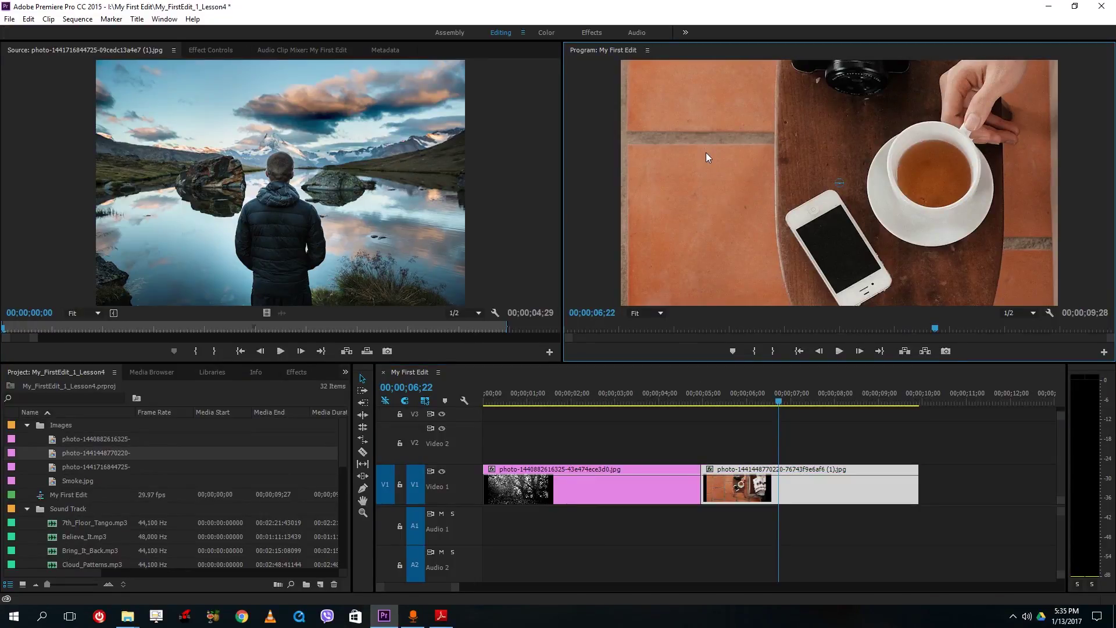
left_click_drag(682, 139, 685, 230)
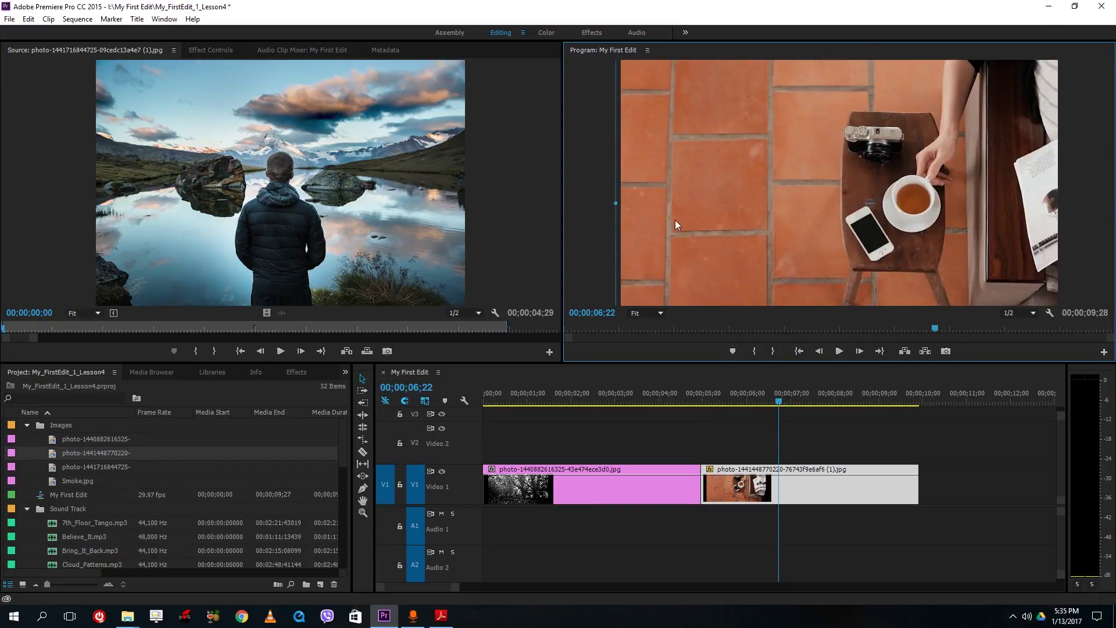
left_click_drag(621, 206, 669, 215)
mouse_move(893, 239)
left_mouse_down()
mouse_move(877, 229)
mouse_move(887, 236)
left_mouse_up()
left_click_drag(1055, 190, 1069, 191)
left_click_drag(774, 244, 769, 246)
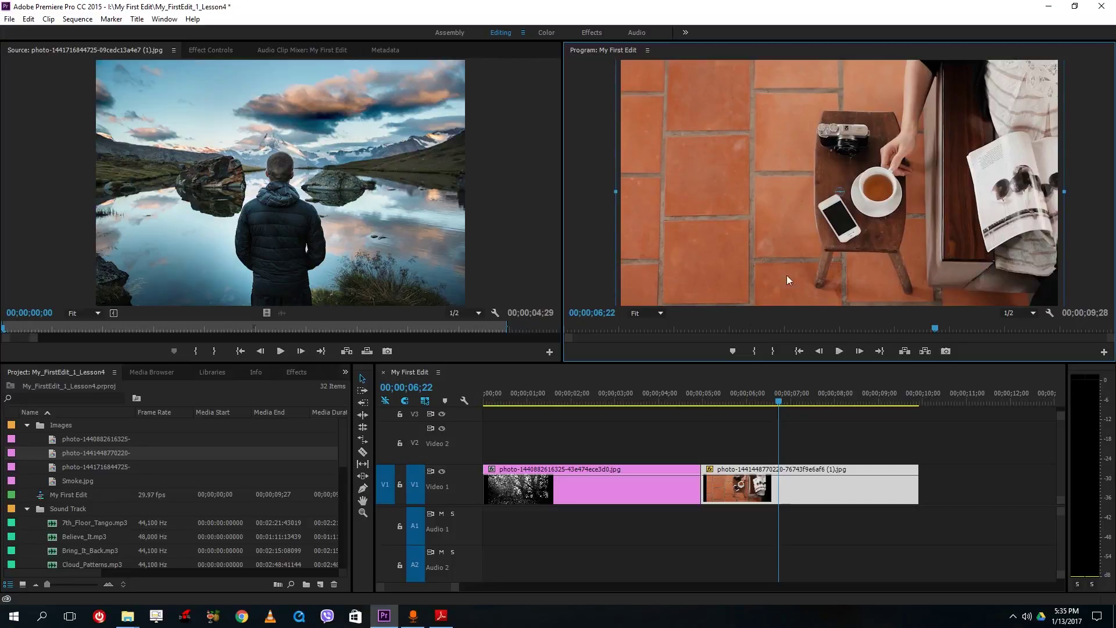
Scale and recentre the black-and-white tree photo so it extends slightly beyond both sides of the frame
left_click(624, 401)
left_click(759, 166)
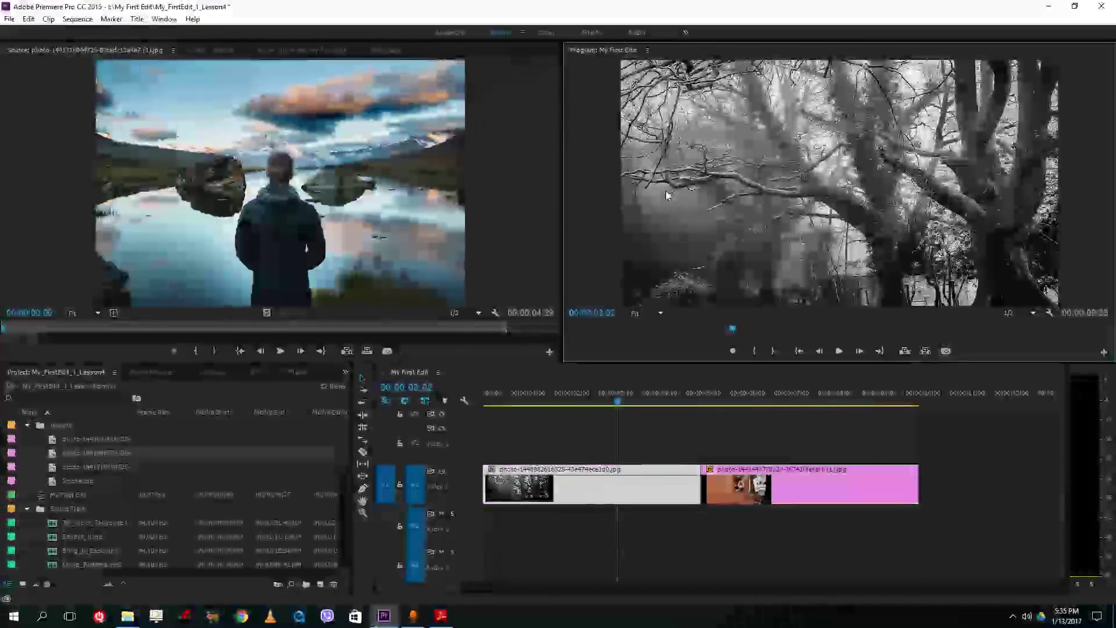
left_click_drag(796, 201, 870, 205)
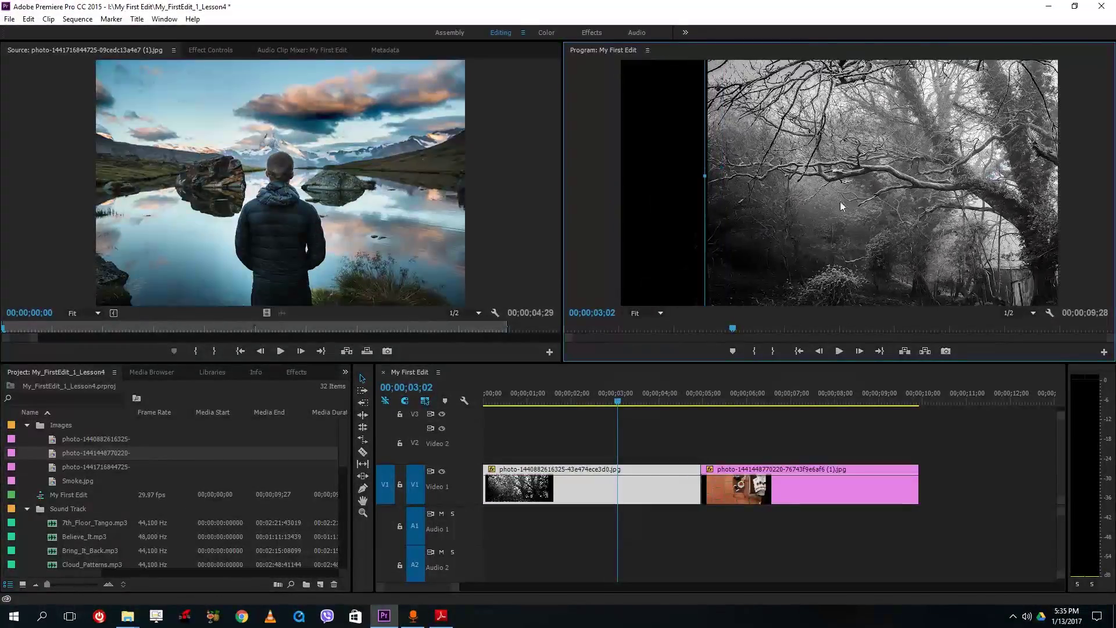
left_click_drag(723, 176, 769, 199)
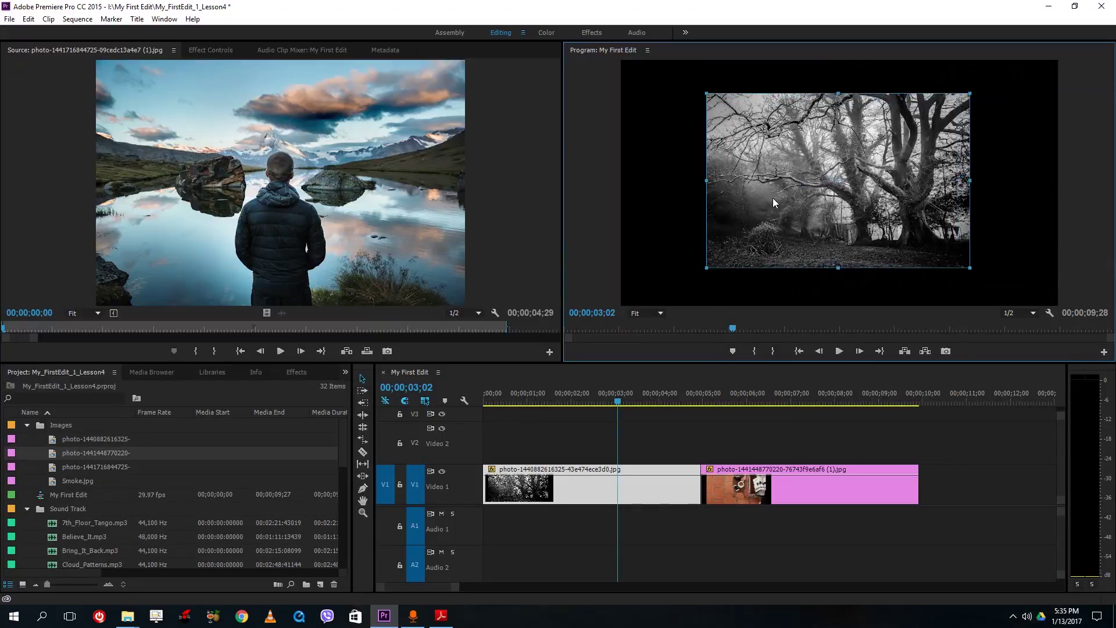
left_click_drag(689, 191, 592, 191)
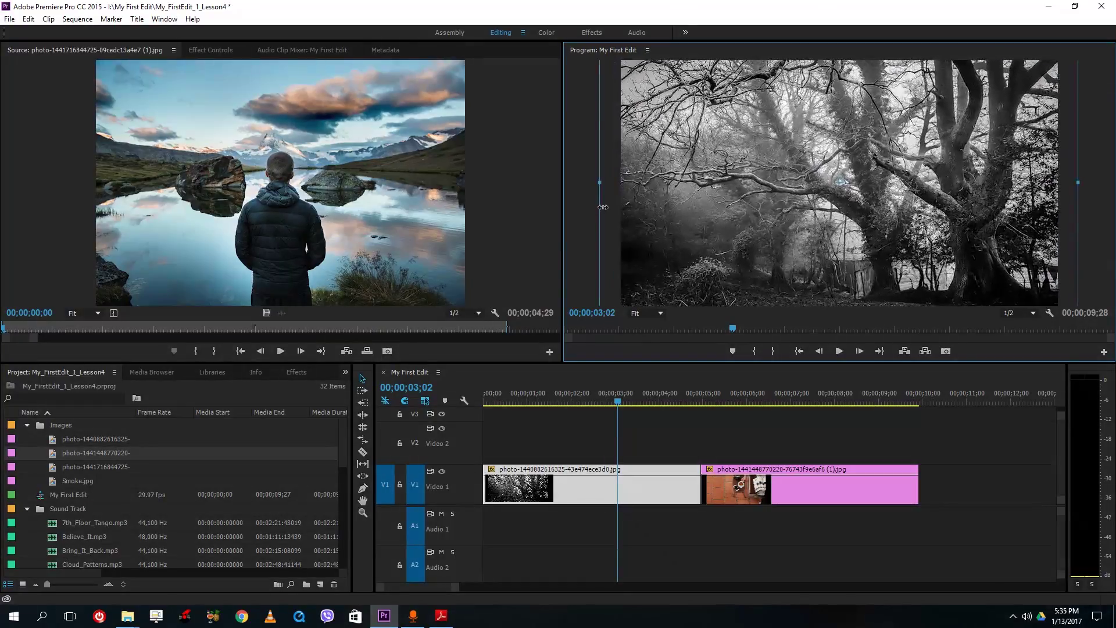
left_click_drag(54, 470, 945, 486)
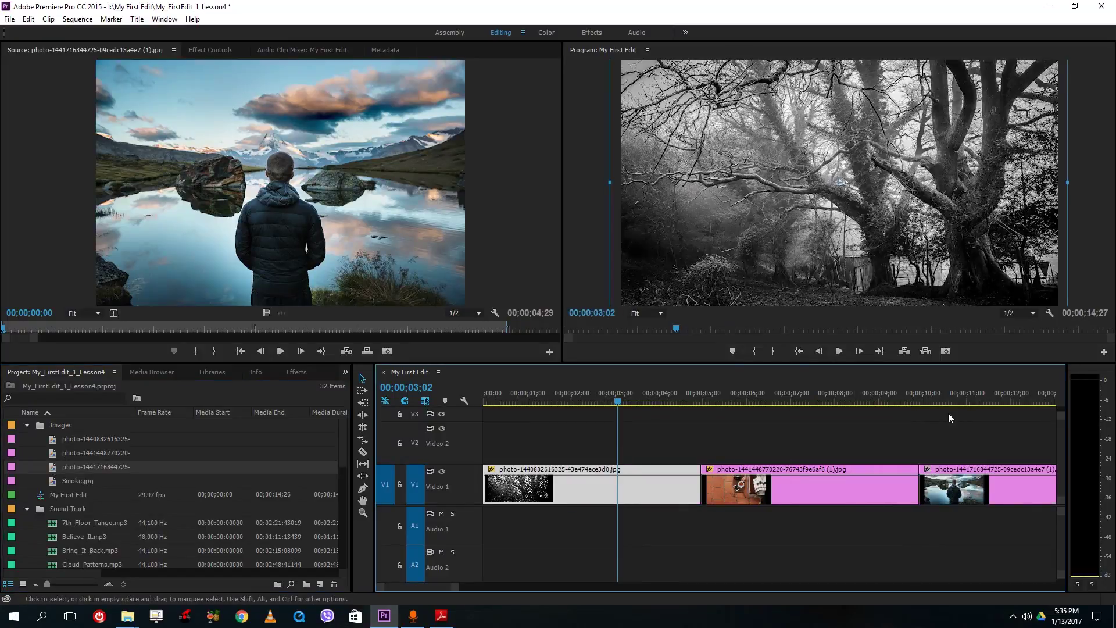
left_click(962, 400)
left_click(720, 194)
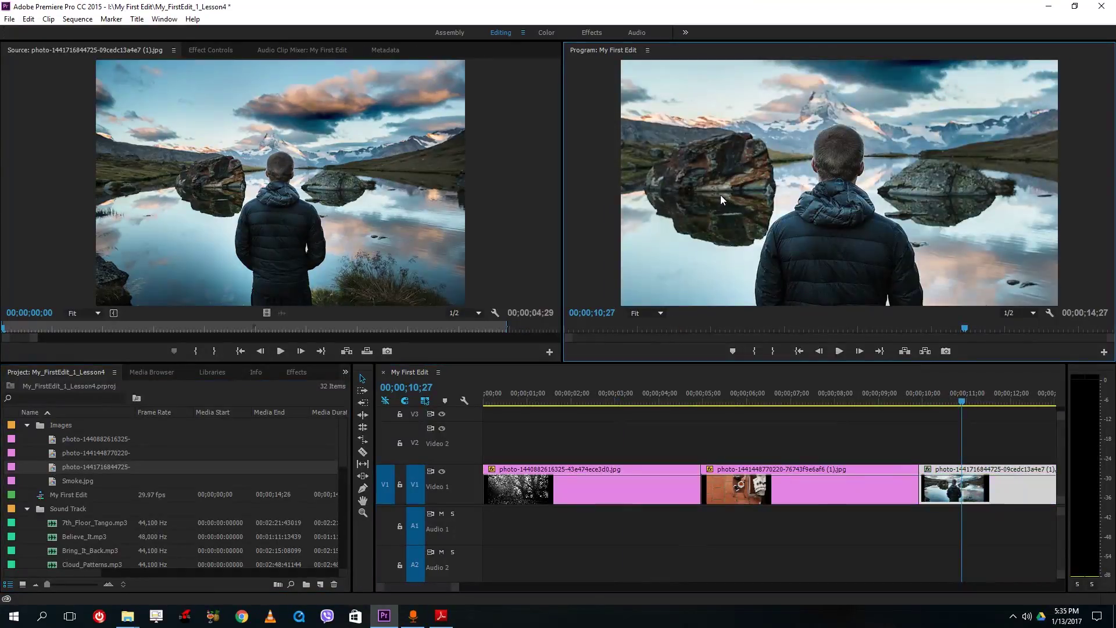
left_click(928, 397)
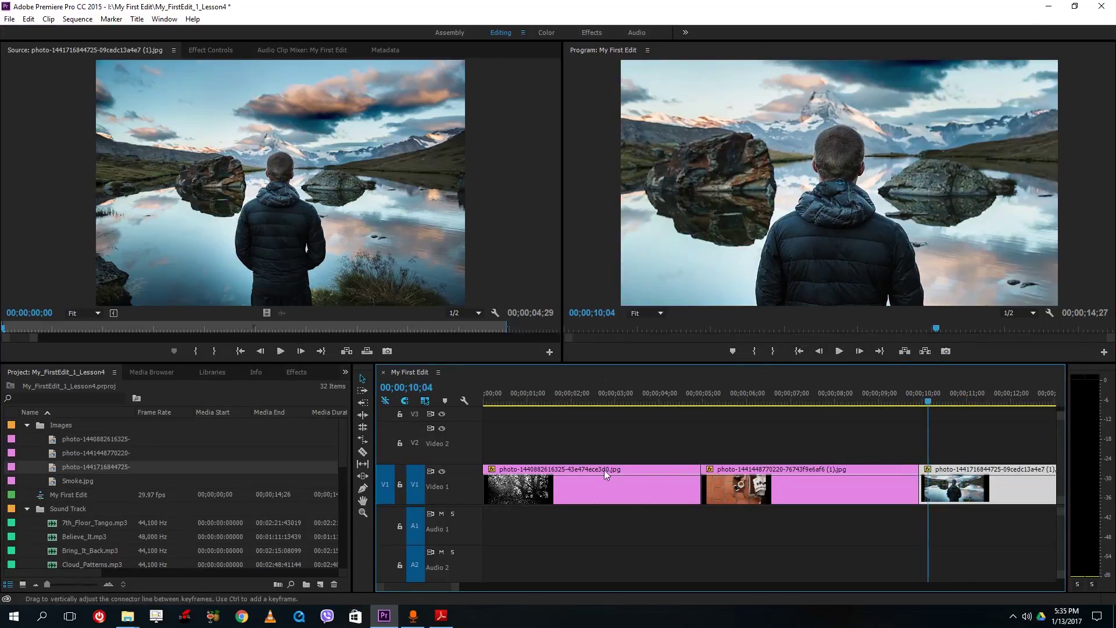
Move the tree photo up to V3 at the sequence start and expand that track in the maximized timeline
left_click_drag(557, 469, 553, 414)
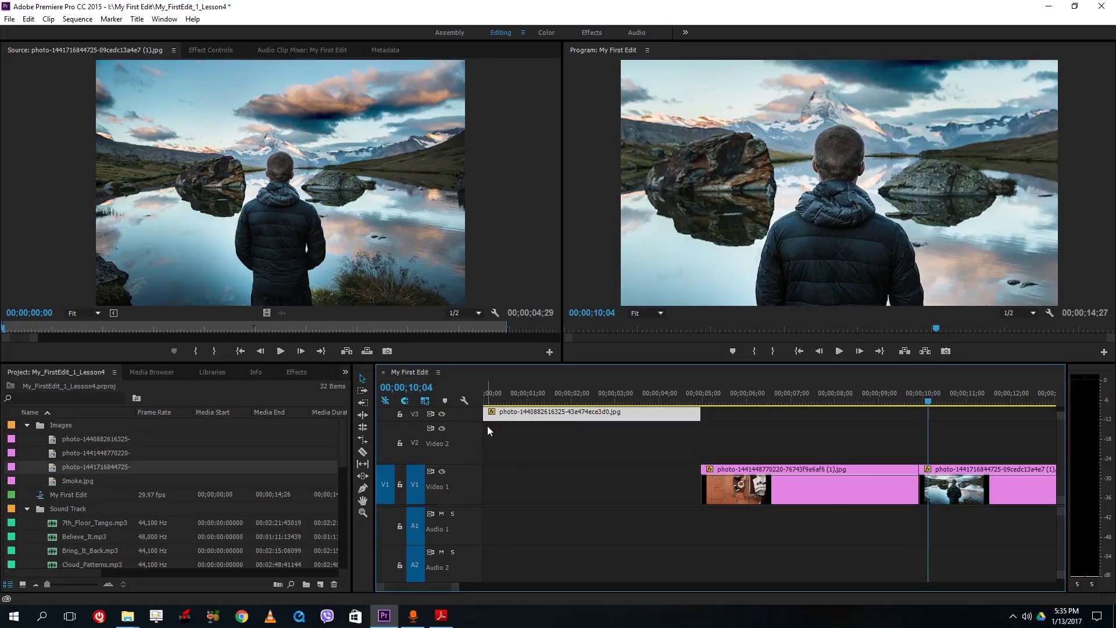
key("grave")
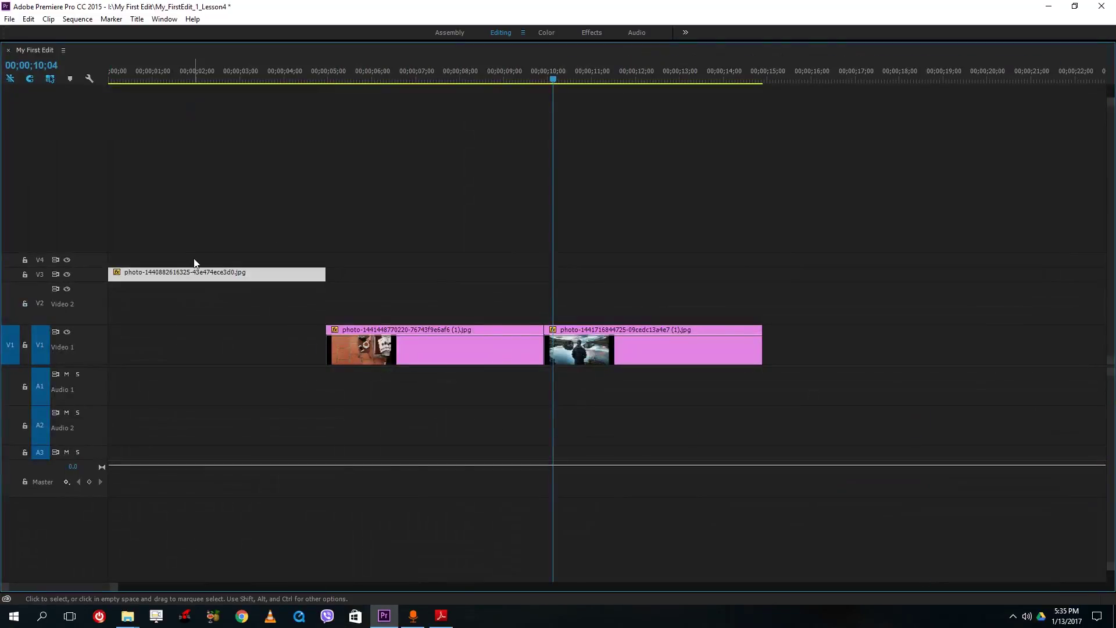
double_click(93, 274)
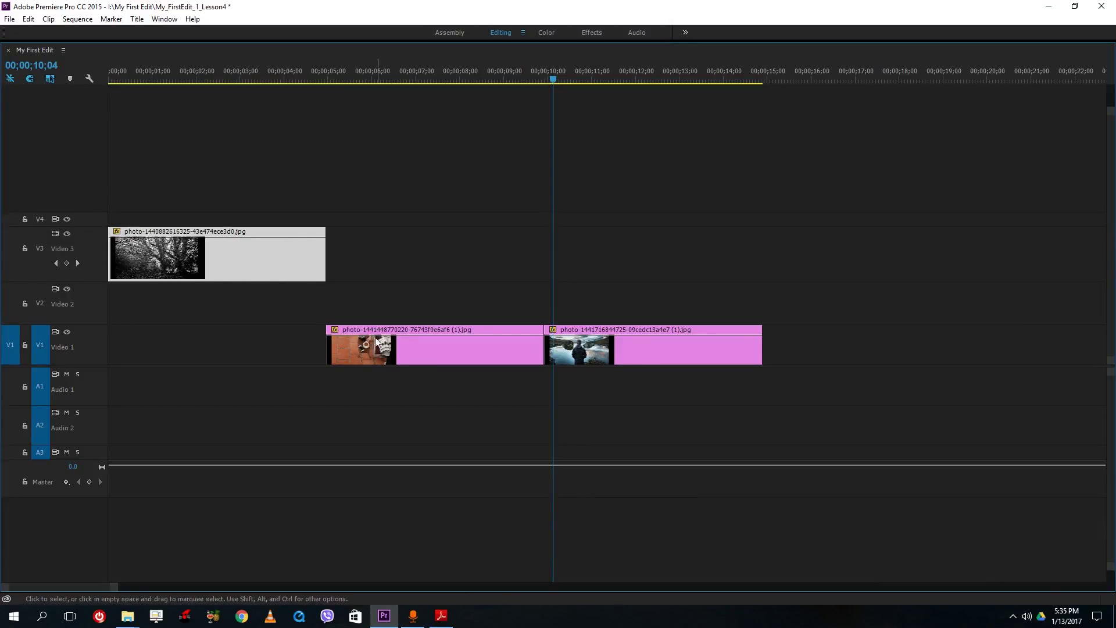
Move the tea photo to V2 and the lake photo earlier on V1, overlapping each preceding photo by about one second
left_click(378, 358)
left_click_drag(377, 329, 318, 287)
left_click_drag(626, 336, 544, 341)
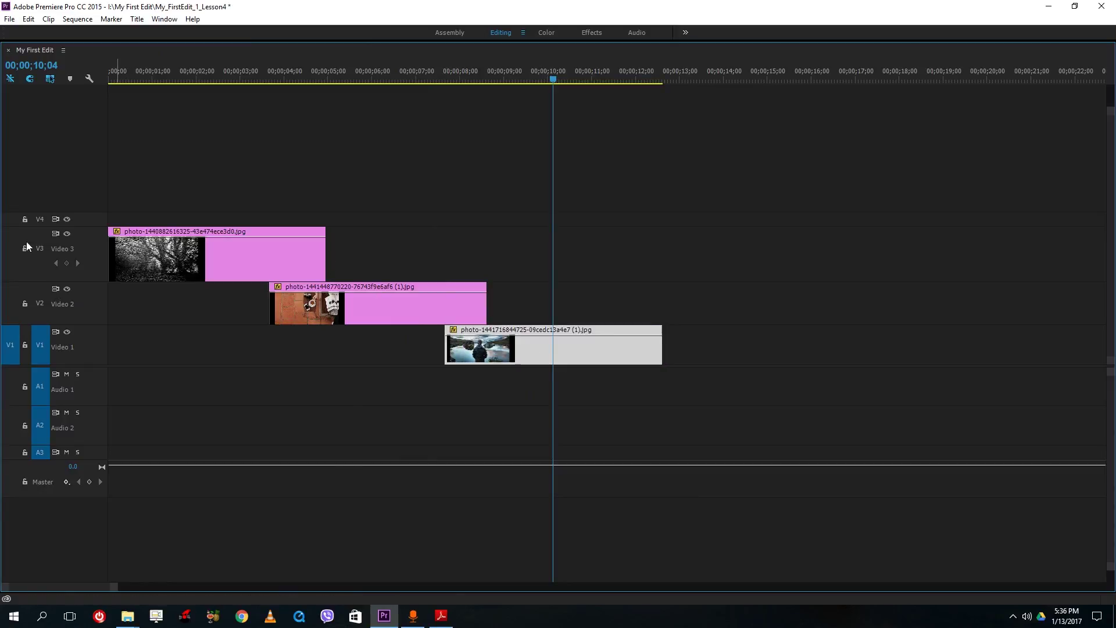
Add Pen tool opacity keyframes on the V3 photo where V2 begins and at its end, lowering the last for a fade-out
key("grave")
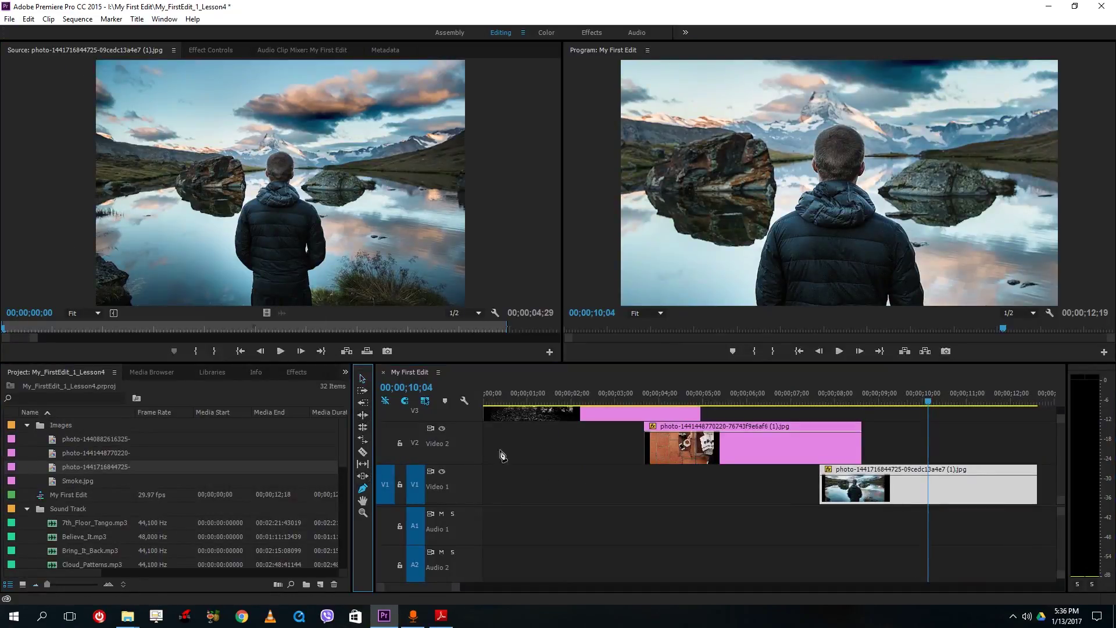
key("grave")
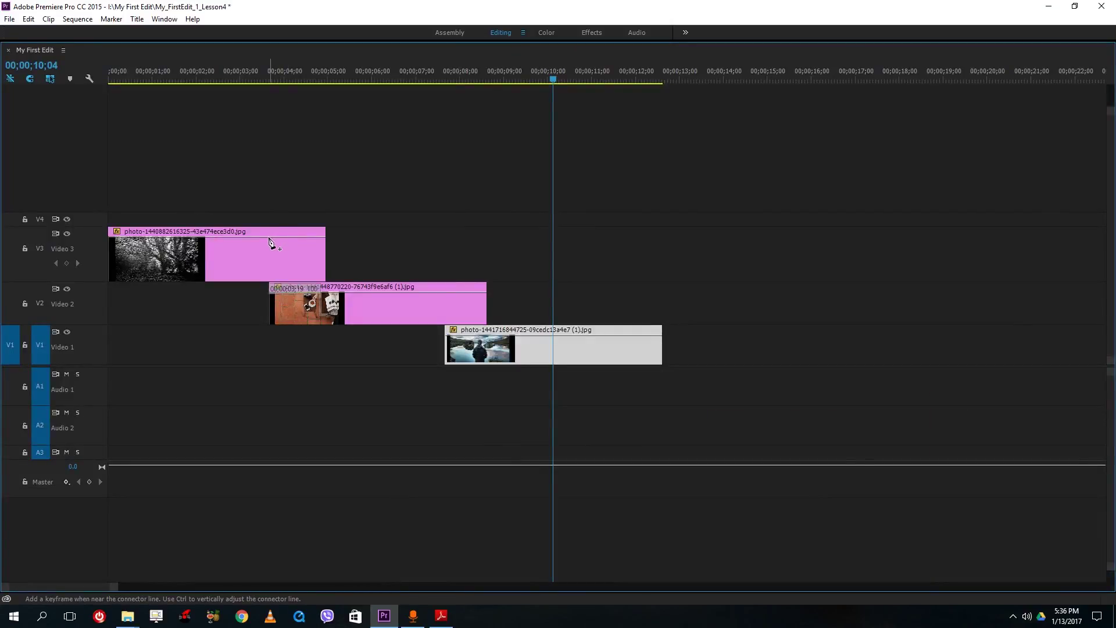
left_click(269, 237)
left_click(318, 237)
left_click_drag(319, 237, 324, 276)
Add opacity keyframes on the V2 photo where the V1 photo begins and near its end, lowering the last to 0
left_click(445, 292)
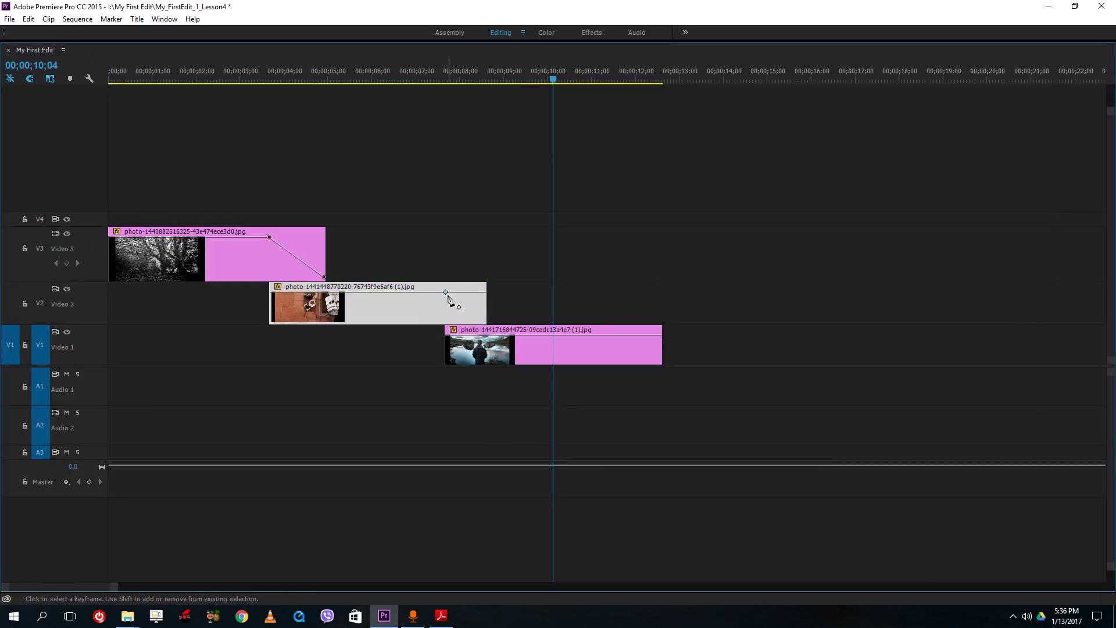
left_click(484, 292)
left_click_drag(484, 292, 484, 320)
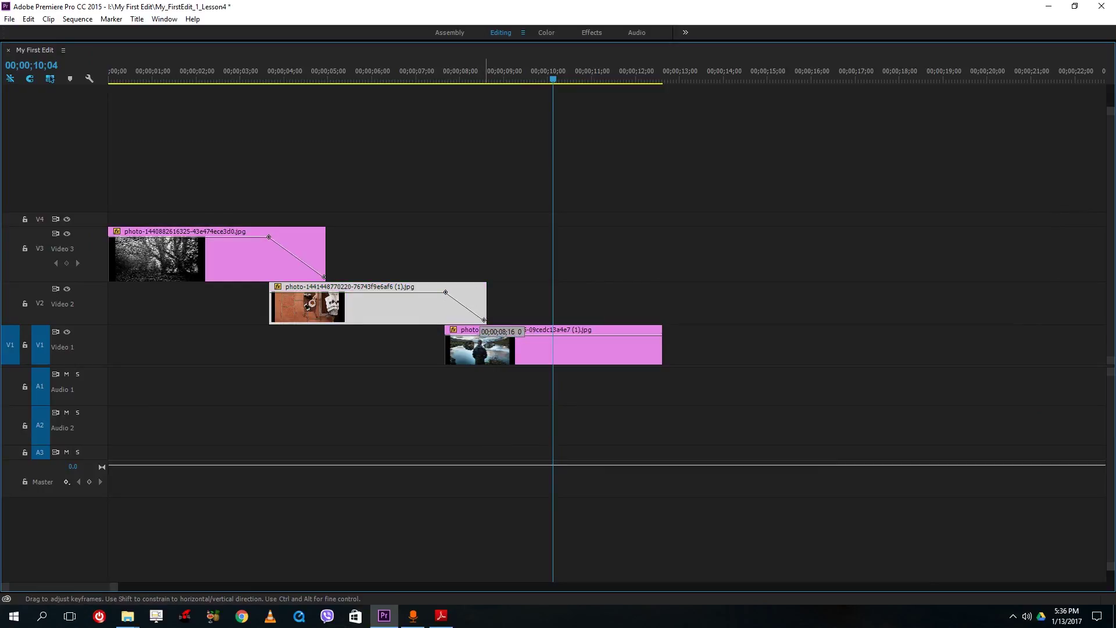
Add opacity keyframes that fade in the V3 photo from its start and fade out the V1 photo at its end
left_click(148, 237)
left_click_drag(110, 237, 110, 277)
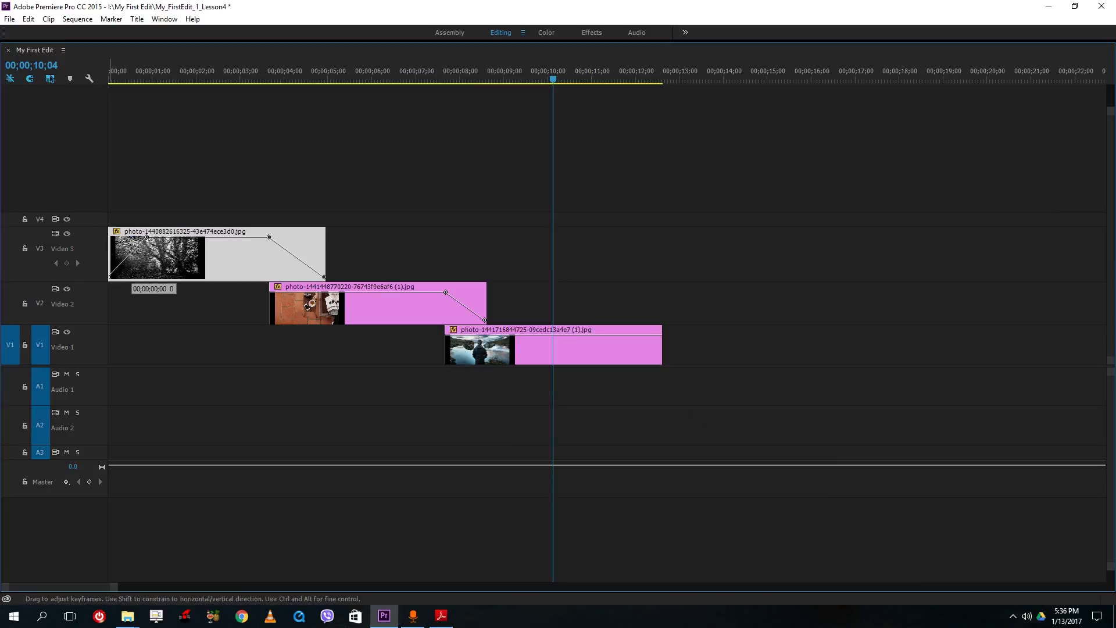
left_click(632, 335)
left_click_drag(659, 336, 662, 369)
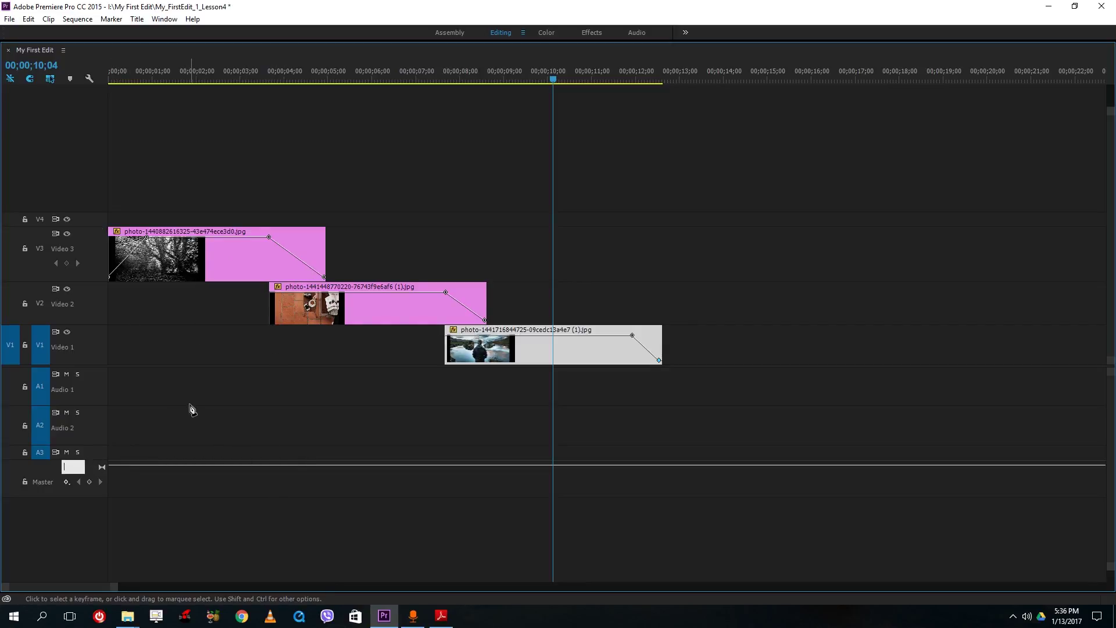
left_click(569, 182)
Restore the full panel layout and play the sequence from its start to check the photo fades
key("grave")
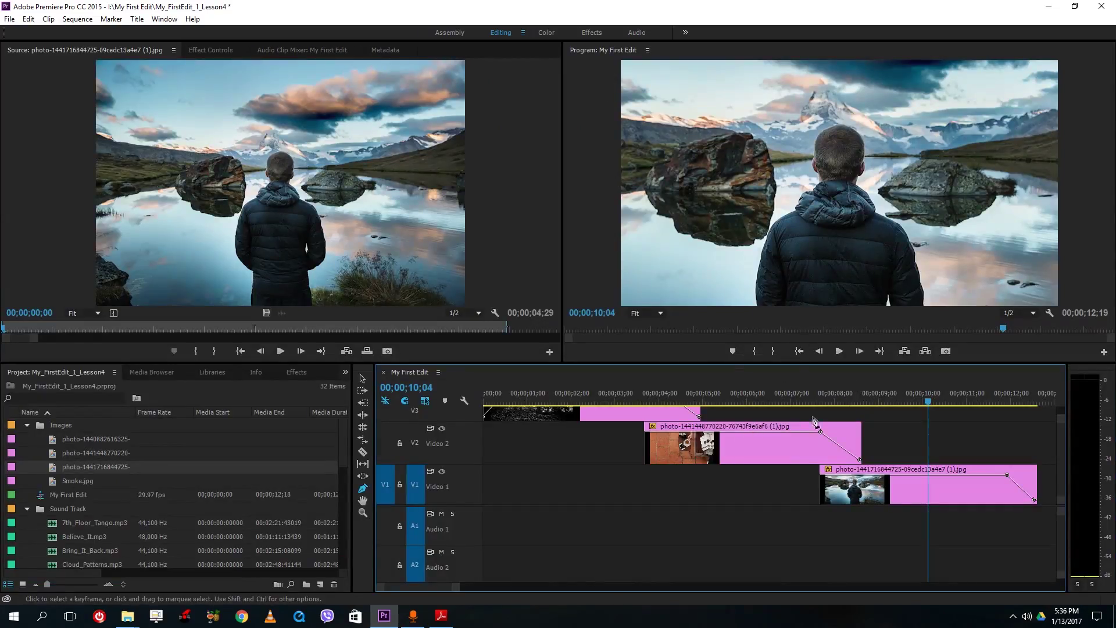
left_click_drag(689, 393, 288, 401)
key("space")
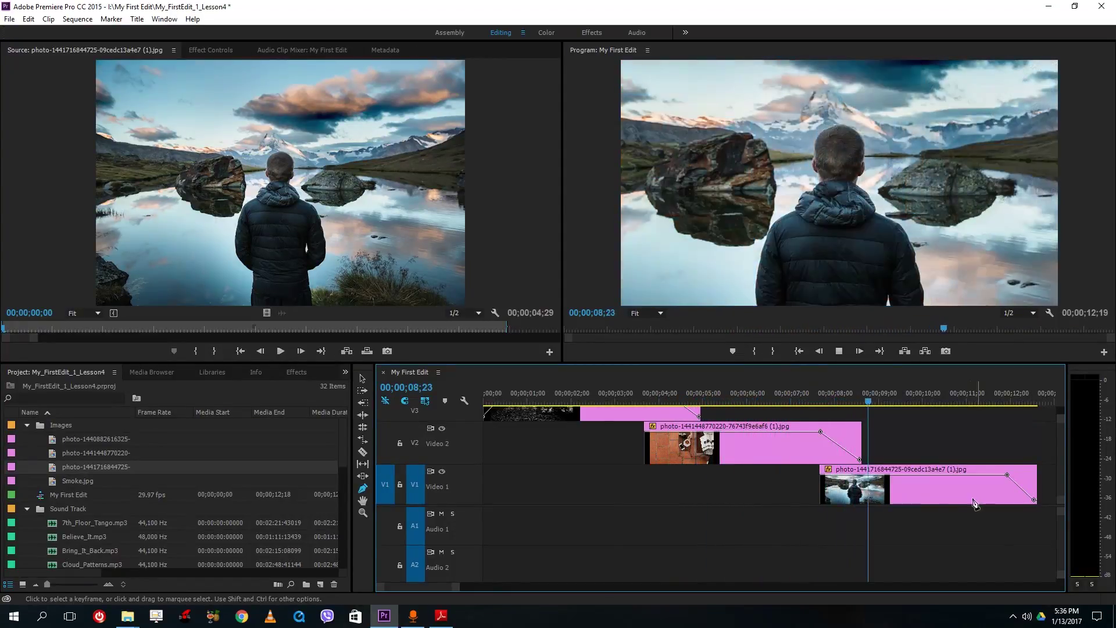
key("space")
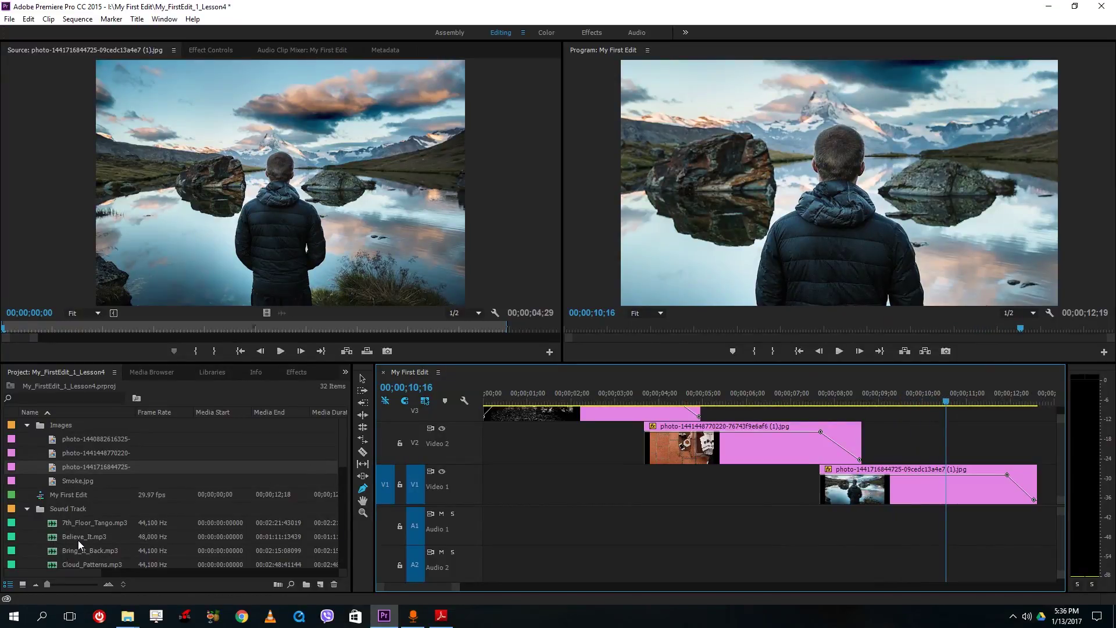
scroll(78, 539, "down", 5)
left_click_drag(58, 536, 473, 513)
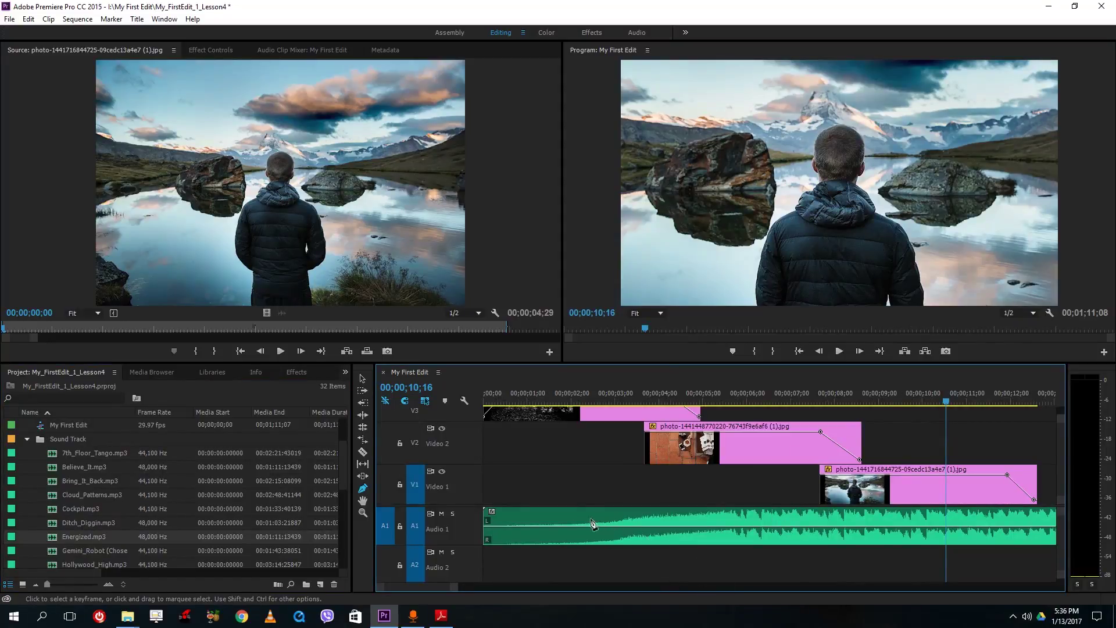
left_click(363, 378)
left_click(611, 522)
key("Delete")
Place Lucky_Day.mp3 from the Sound Track bin at the start of A1
scroll(93, 511, "down", 2)
scroll(85, 542, "down", 1)
left_click_drag(53, 537, 493, 513)
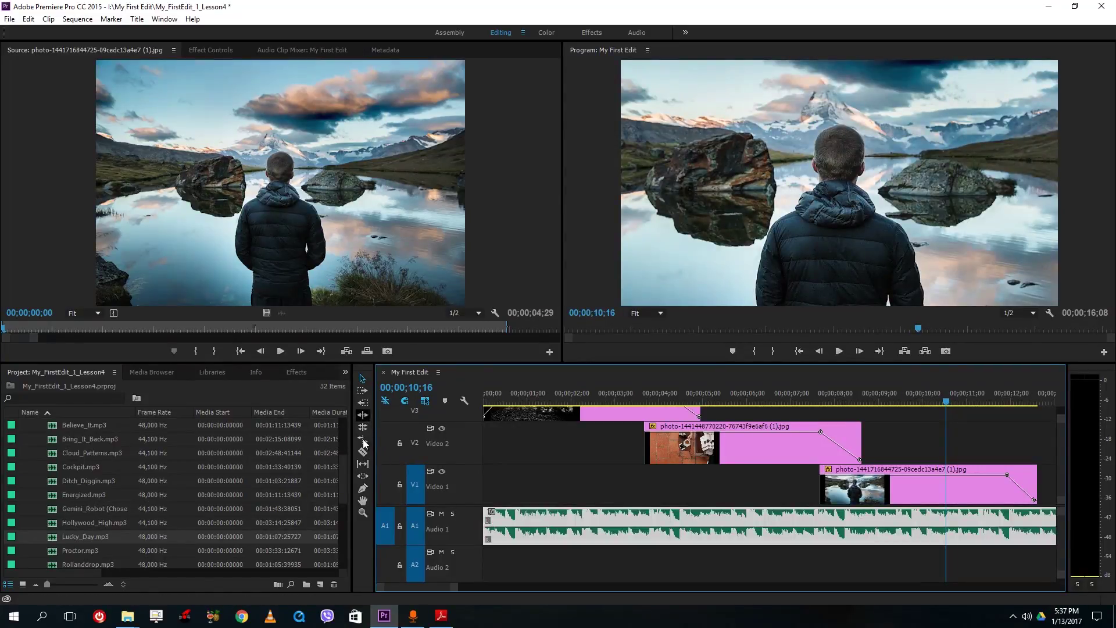
Add Pen tool volume keyframes on the A1 music for a fade-in at its start and a fade-out ending with the last photo
left_click(363, 488)
left_click(502, 528)
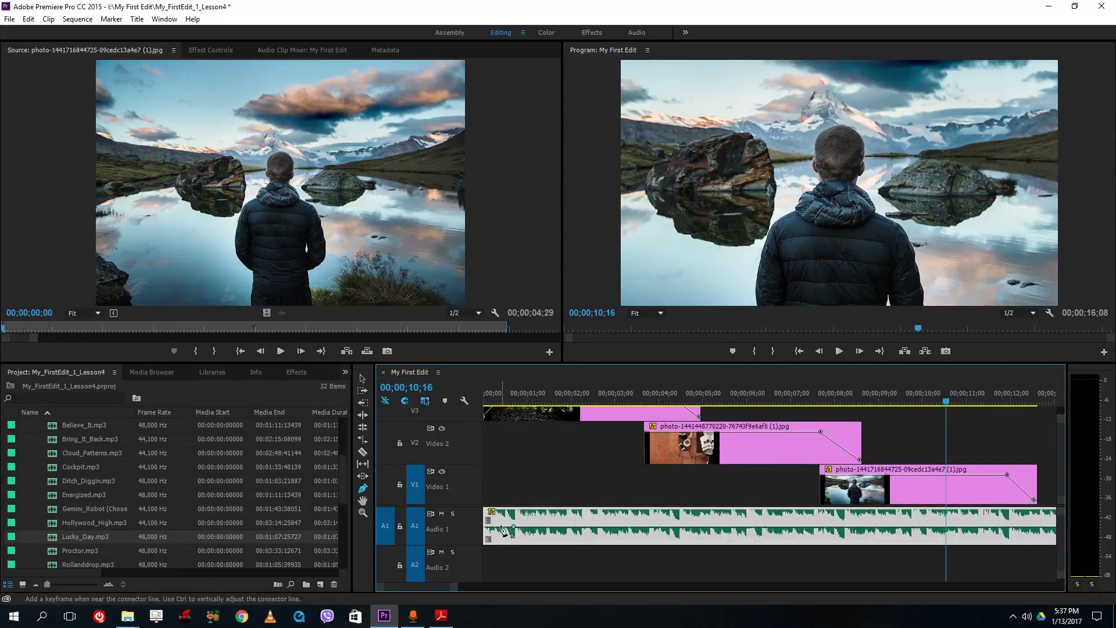
double_click(503, 531)
left_click_drag(501, 529, 501, 552)
left_click(1011, 529)
left_click_drag(1033, 528, 1036, 540)
Cut the A1 music with the Razor tool at the end of the last photo and delete the excess
left_click(363, 451)
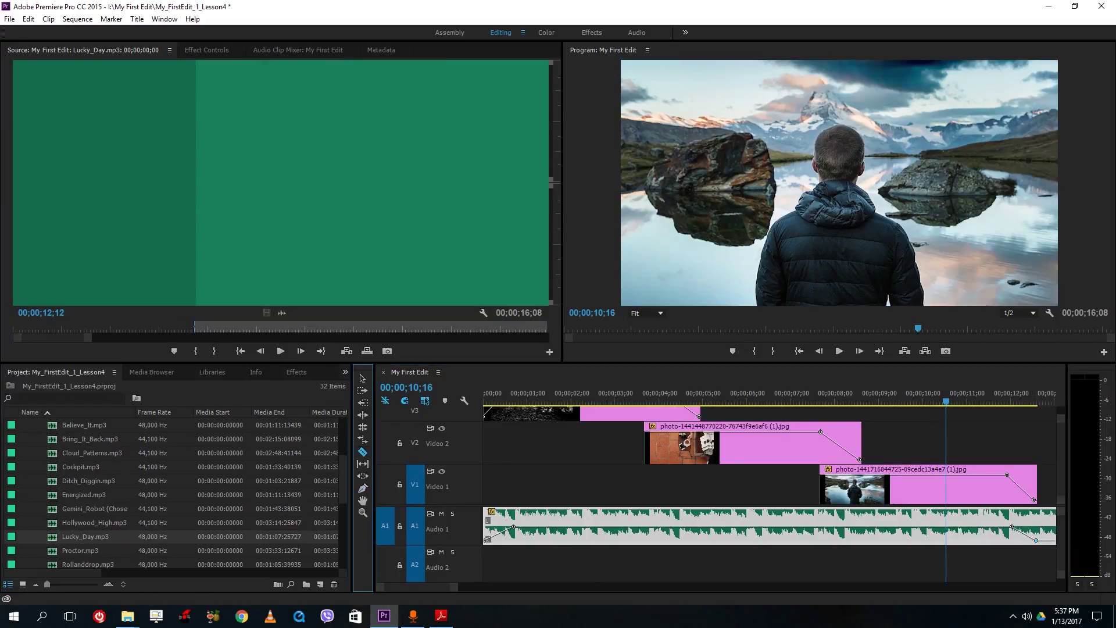
left_click(1039, 520)
key("v")
left_click(1048, 526)
left_click(1049, 527)
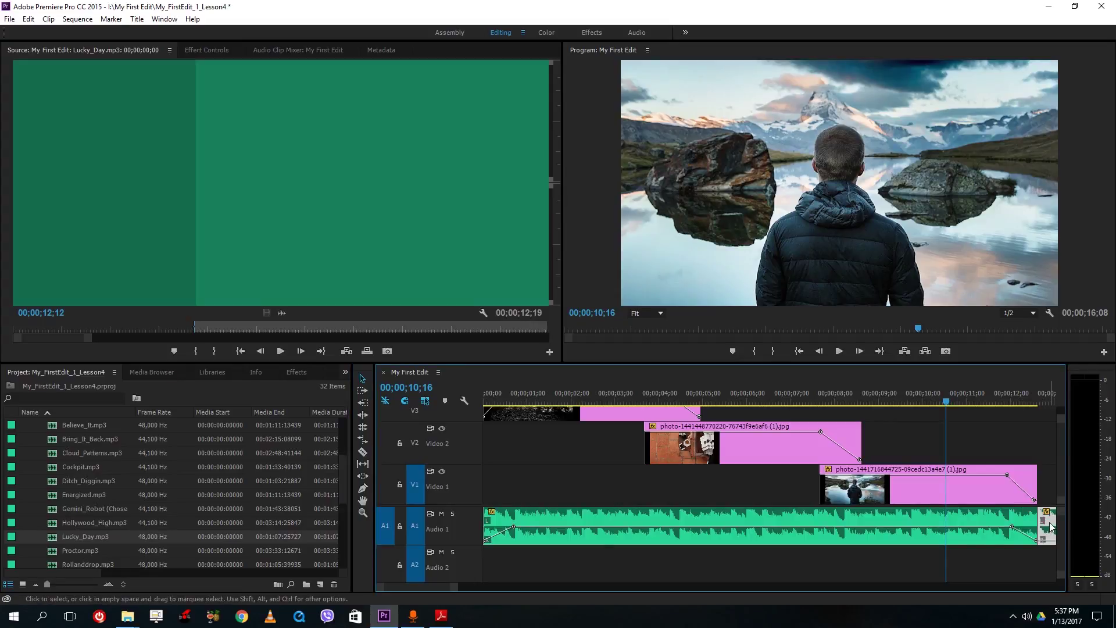
key("Delete")
Play the sequence from its start to check the photo fade-in together with the music
key("Home")
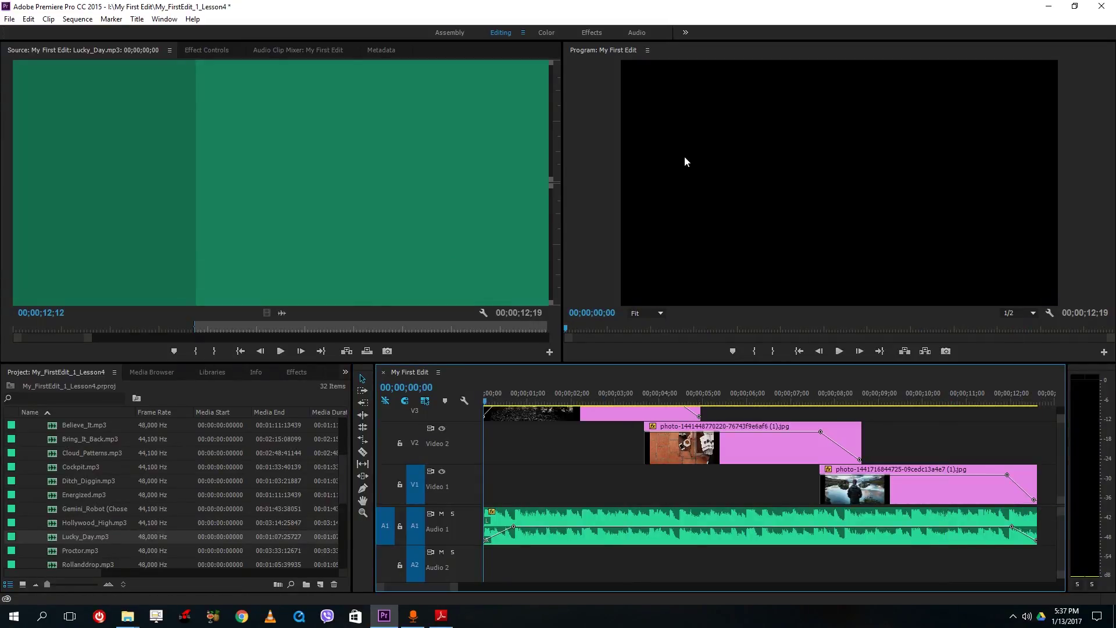
key("space")
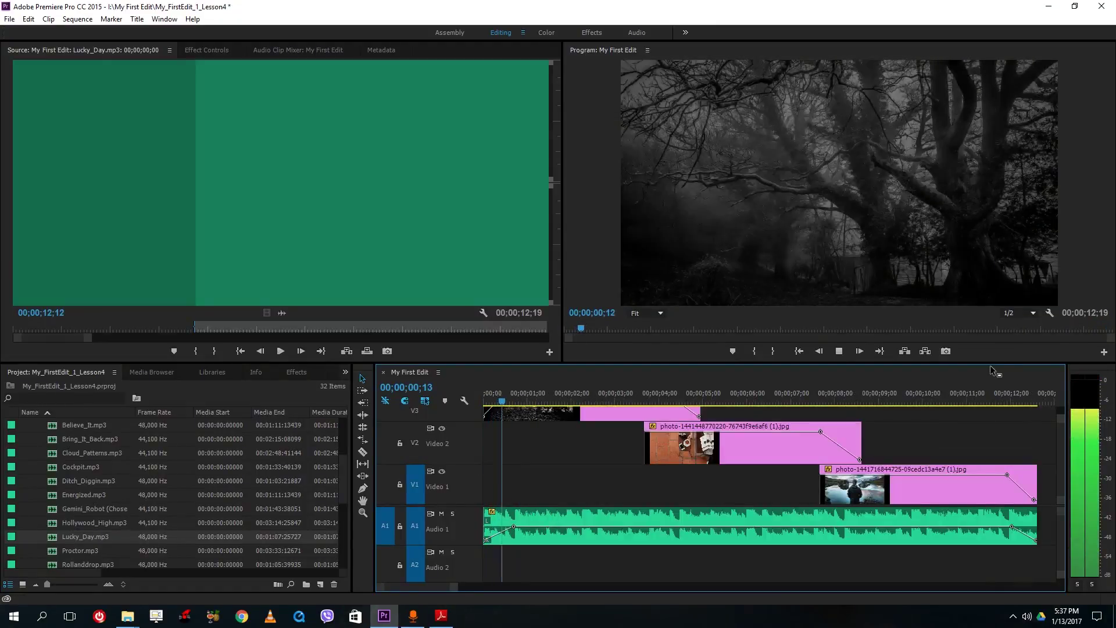
key("space")
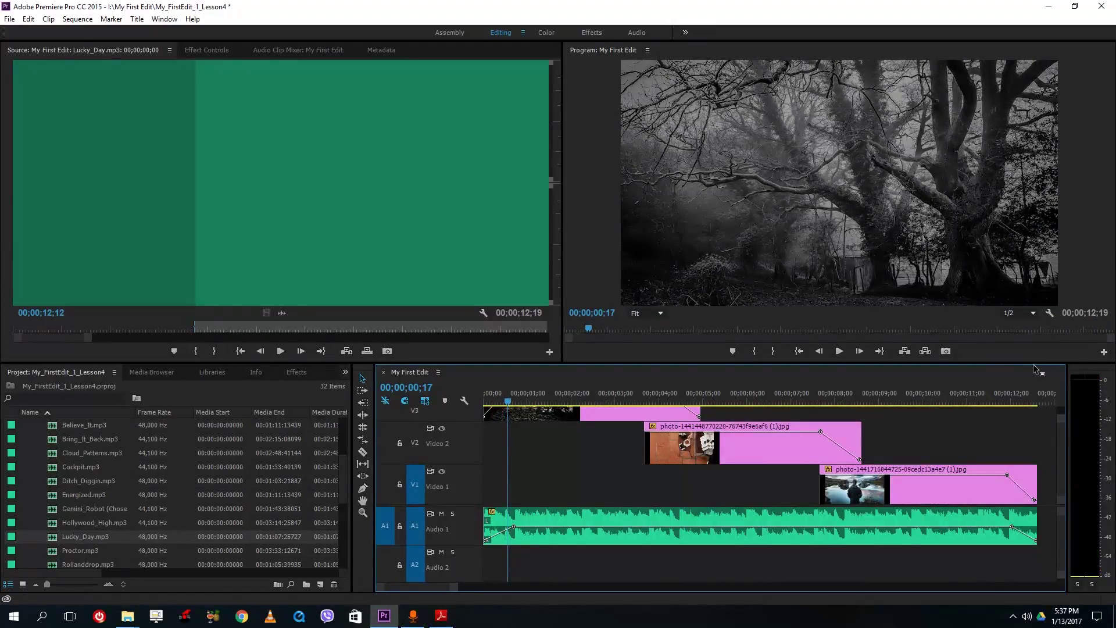